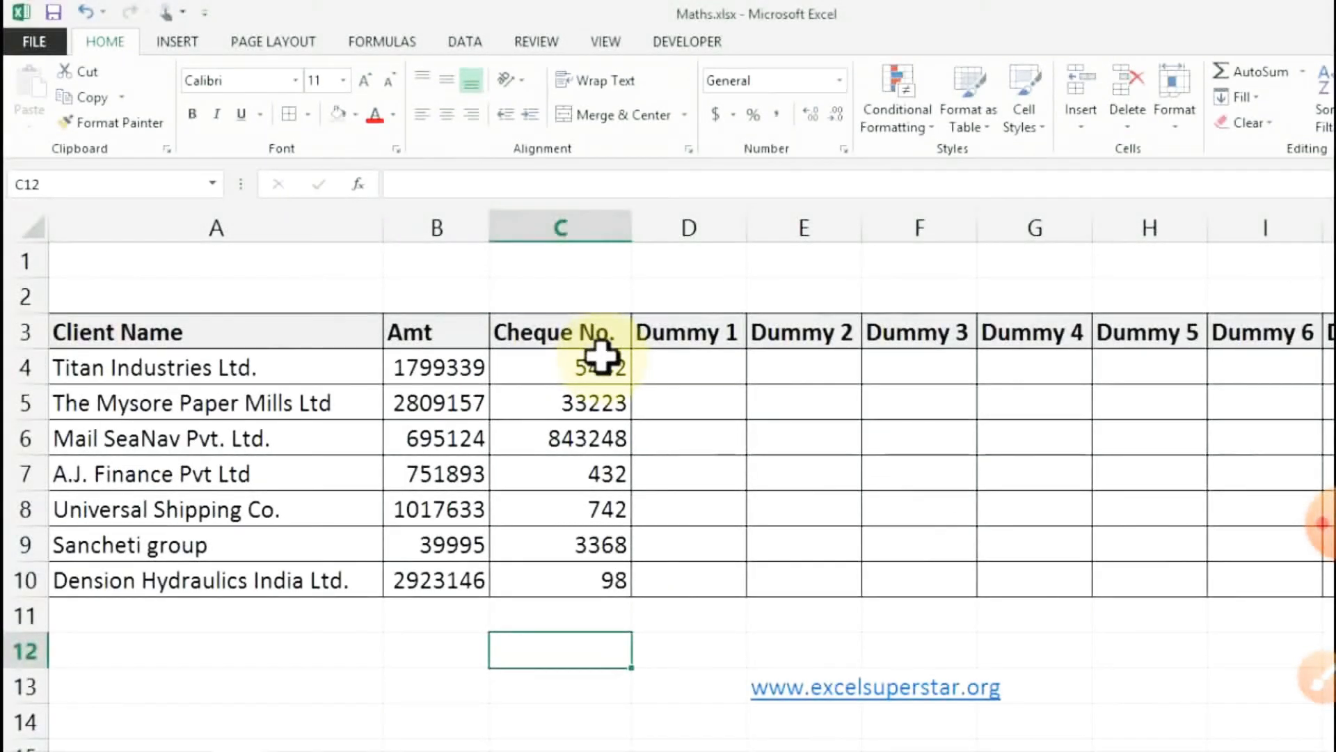
Freeze the panes at row 4 so that the header row and the rows above it stay fixed
{"action": "left_click", "coordinate": [16, 362]}
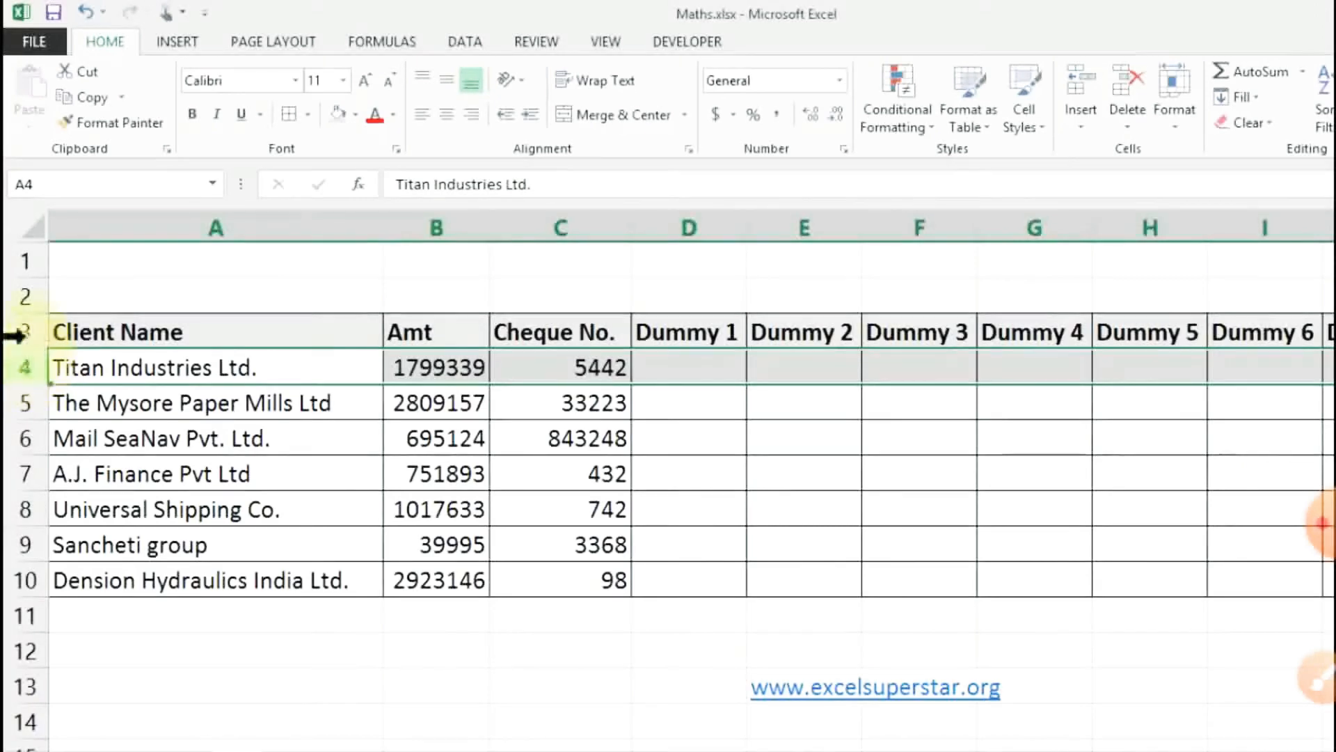
{"action": "left_click", "coordinate": [22, 333]}
{"action": "left_click", "coordinate": [21, 367]}
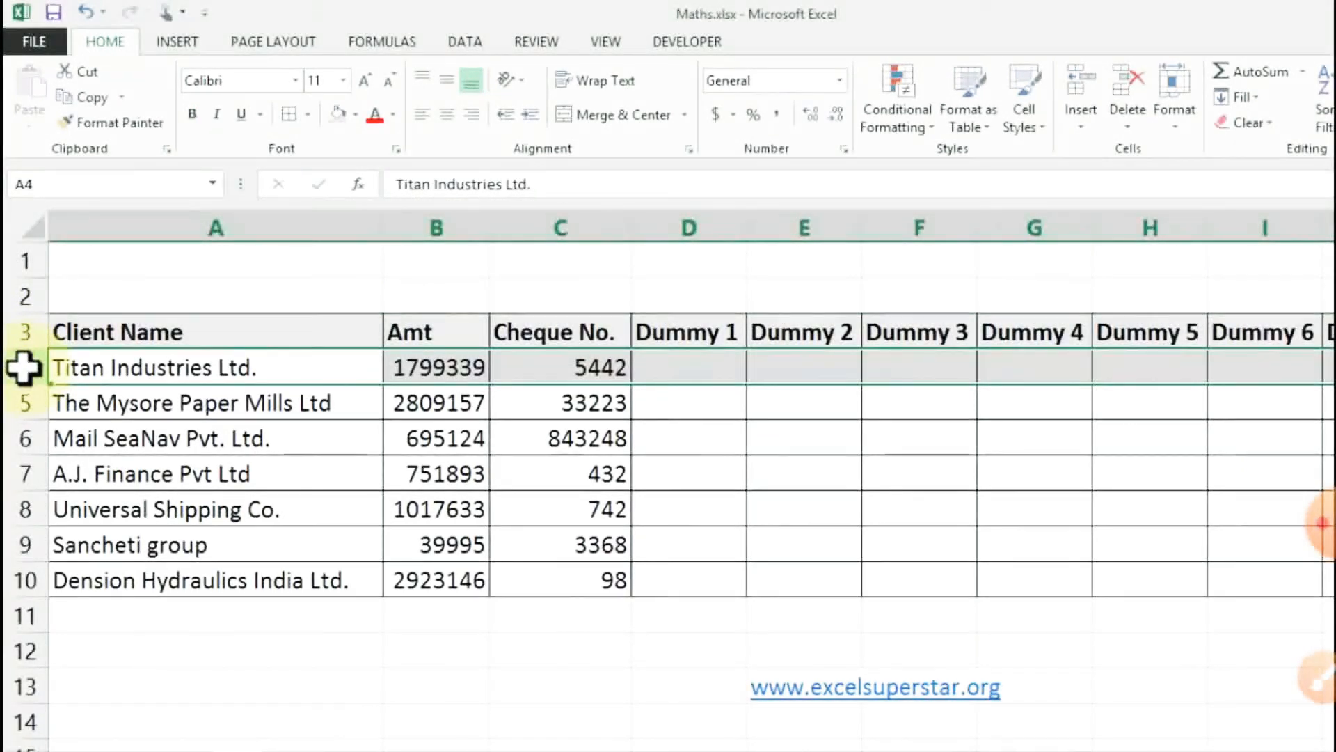
{"action": "left_click", "coordinate": [607, 43]}
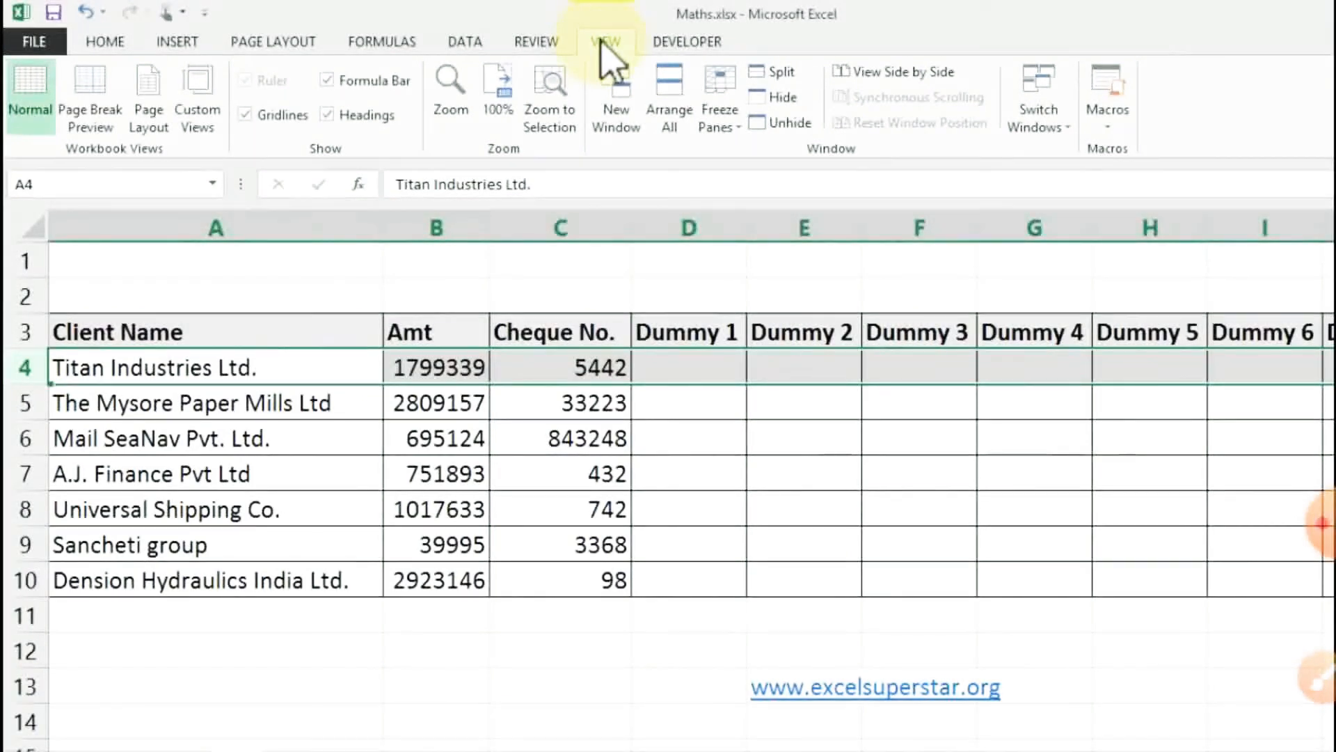
{"action": "left_click", "coordinate": [729, 121]}
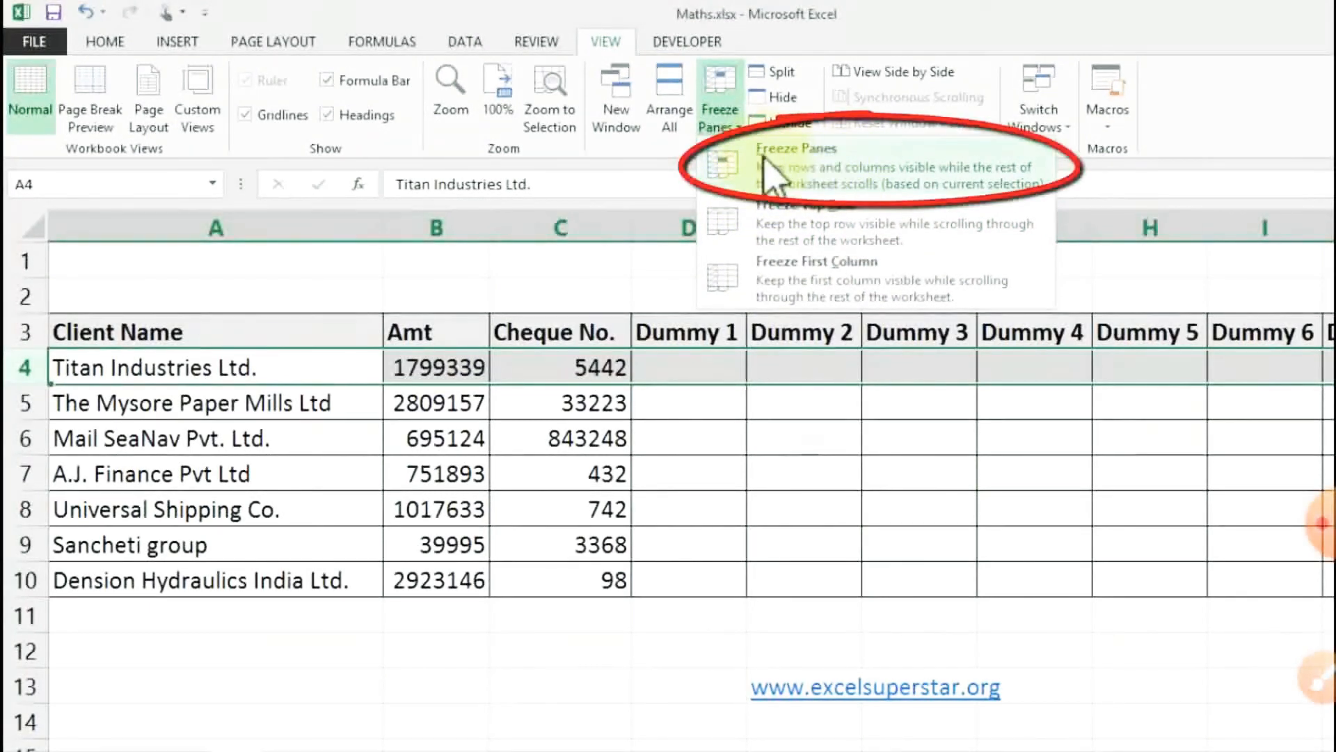
{"action": "left_click", "coordinate": [828, 162]}
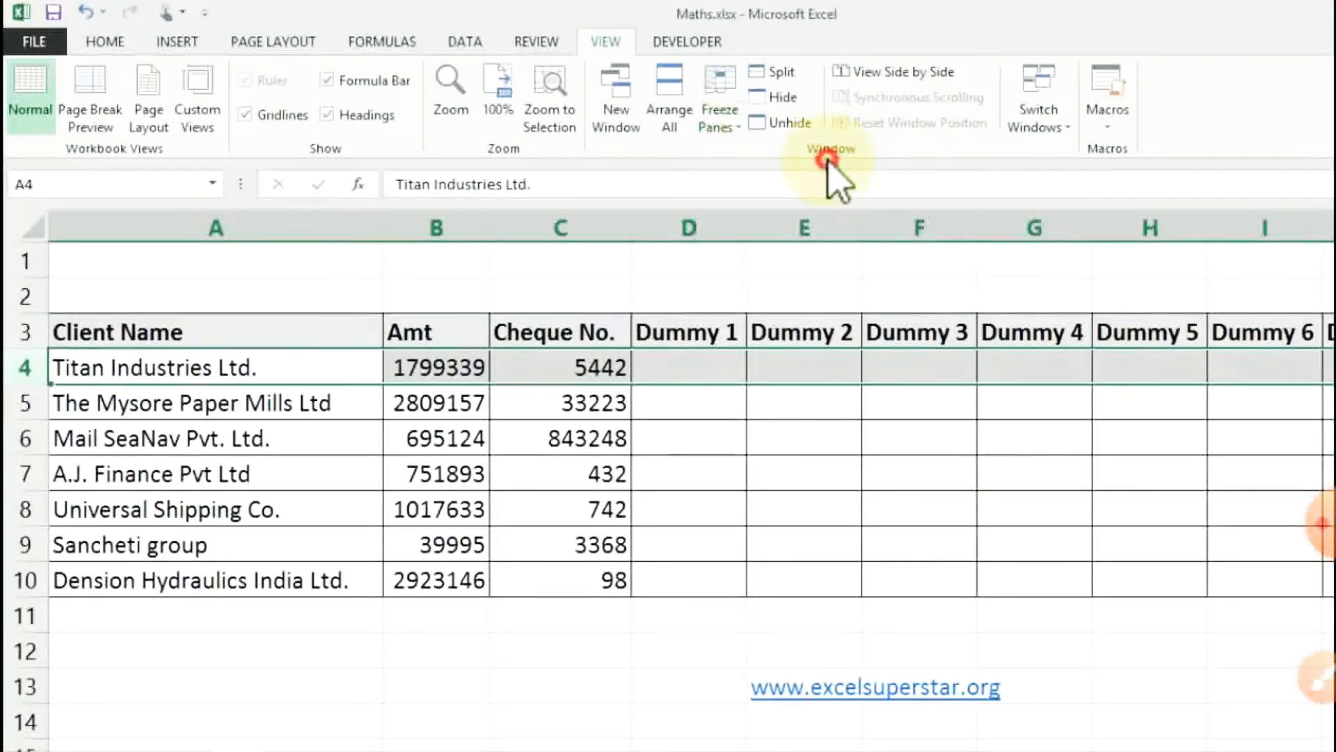
Scroll down past the client data and back up to check the frozen header row
{"action": "left_click", "coordinate": [671, 372]}
{"action": "scroll", "coordinate": [670, 414], "scroll_direction": "down", "scroll_amount": 1}
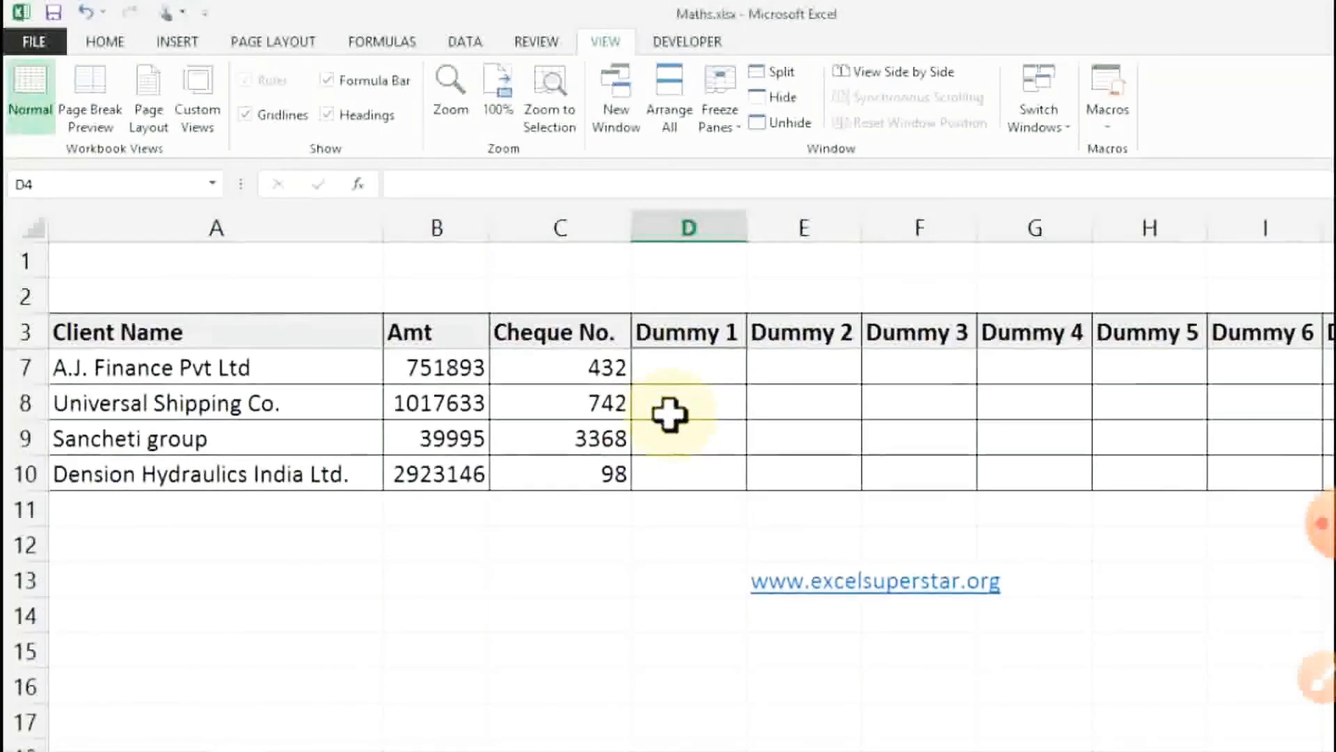
{"action": "scroll", "coordinate": [669, 414], "scroll_direction": "down", "scroll_amount": 1}
{"action": "scroll", "coordinate": [670, 414], "scroll_direction": "down", "scroll_amount": 1}
{"action": "scroll", "coordinate": [669, 414], "scroll_direction": "down", "scroll_amount": 2}
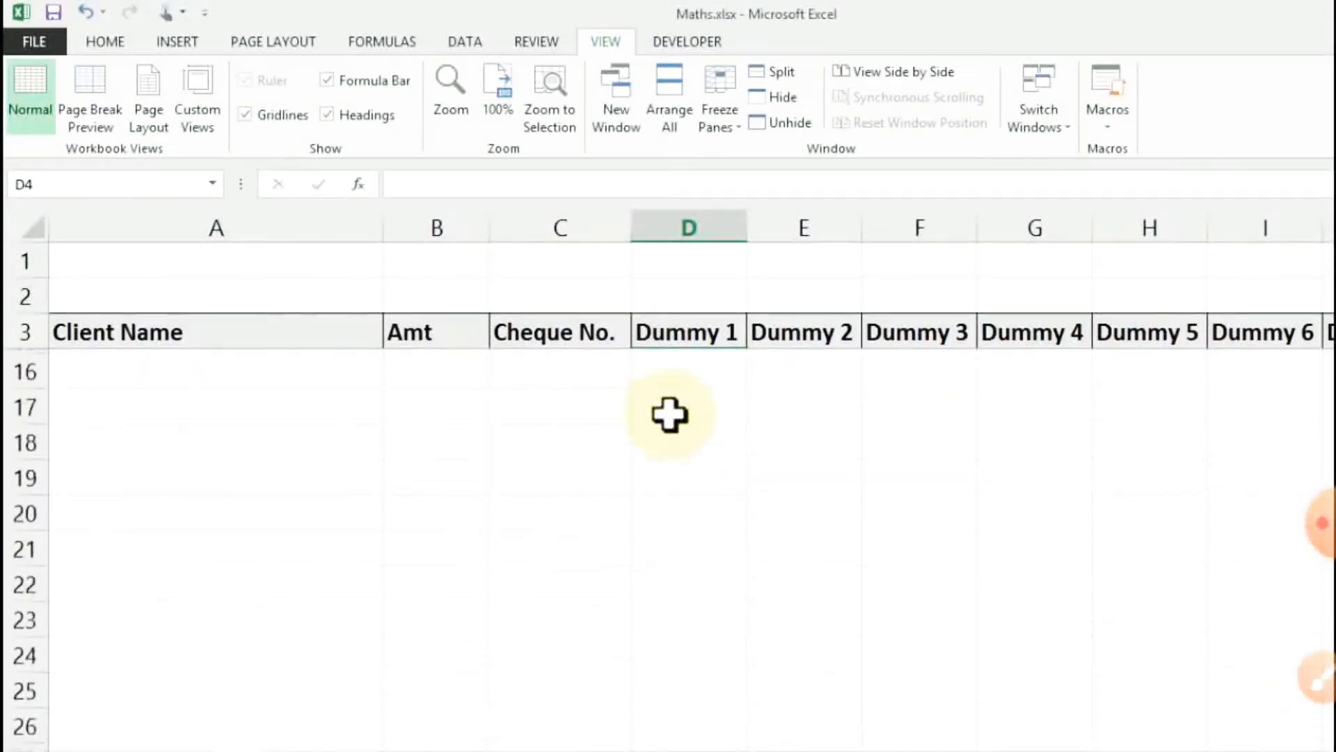
{"action": "scroll", "coordinate": [670, 414], "scroll_direction": "up", "scroll_amount": 5}
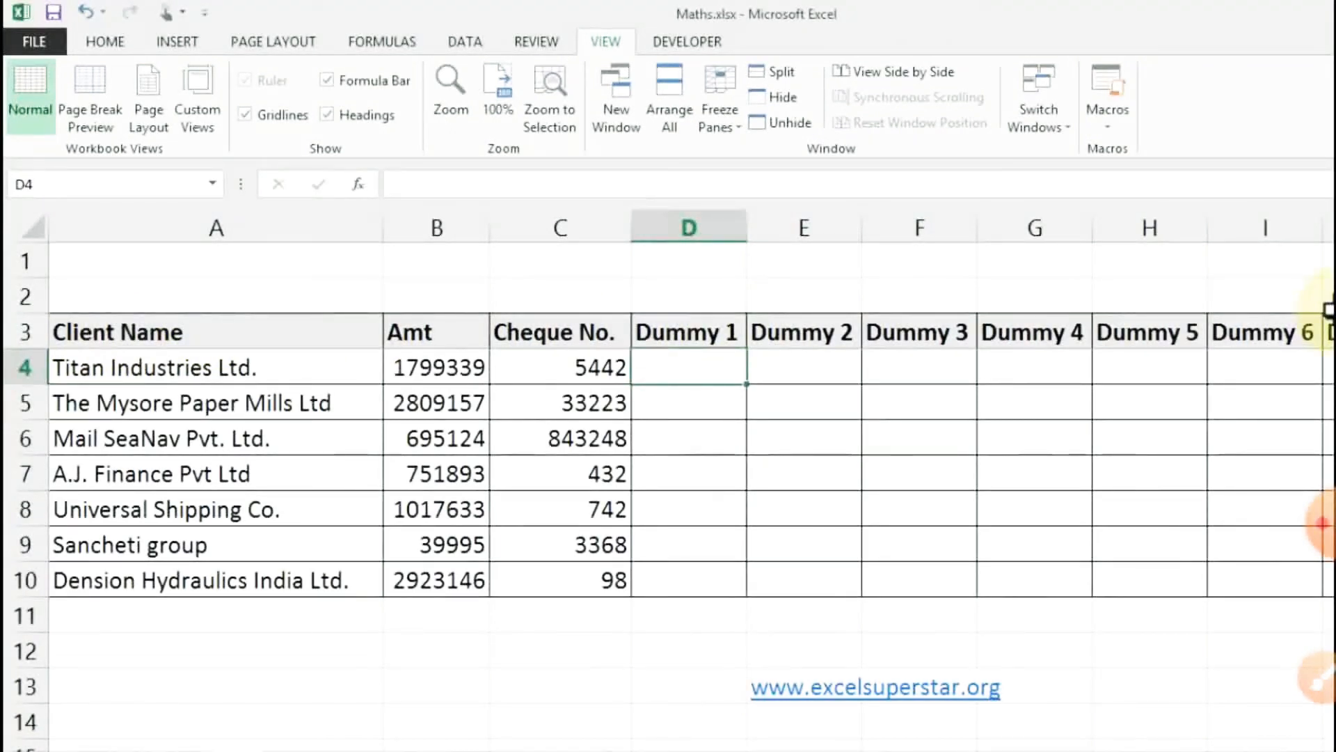
{"action": "scroll", "coordinate": [607, 372], "scroll_direction": "down", "scroll_amount": 2}
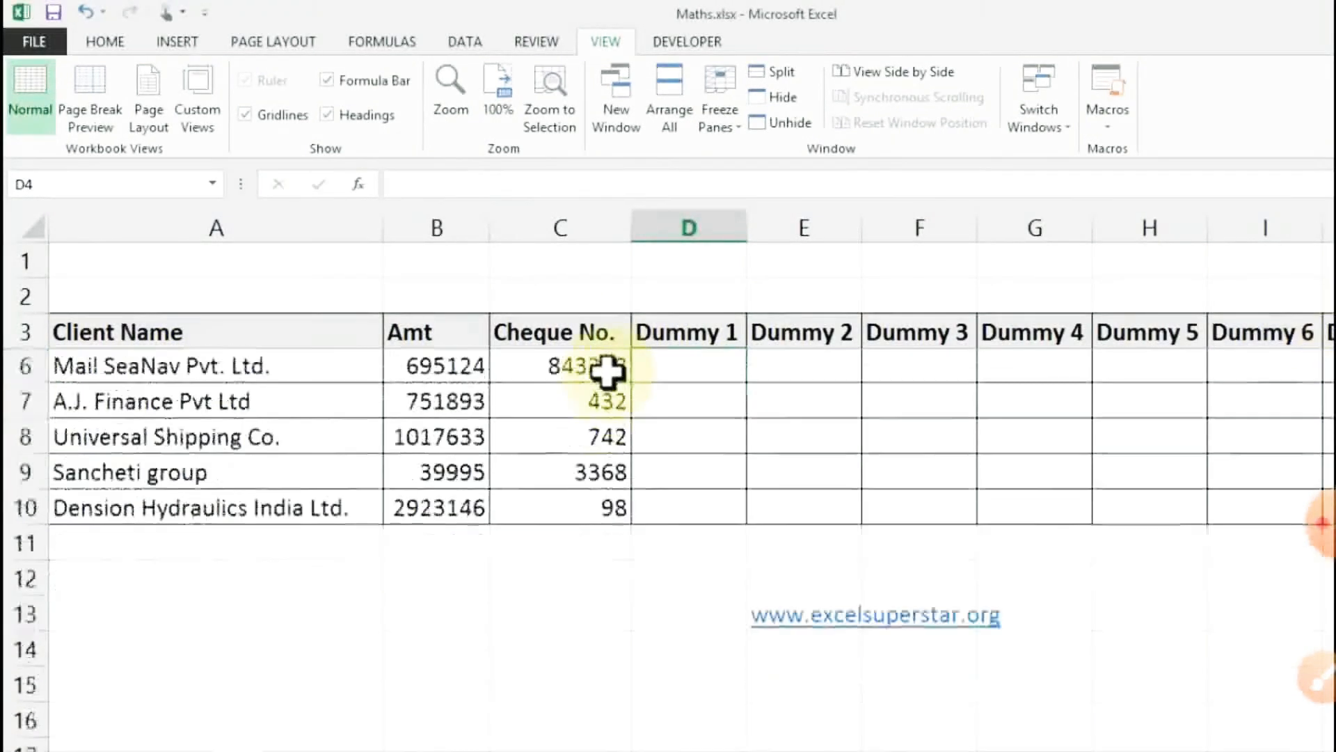
{"action": "scroll", "coordinate": [608, 372], "scroll_direction": "up", "scroll_amount": 2}
{"action": "scroll", "coordinate": [608, 373], "scroll_direction": "down", "scroll_amount": 2}
{"action": "scroll", "coordinate": [608, 372], "scroll_direction": "up", "scroll_amount": 2}
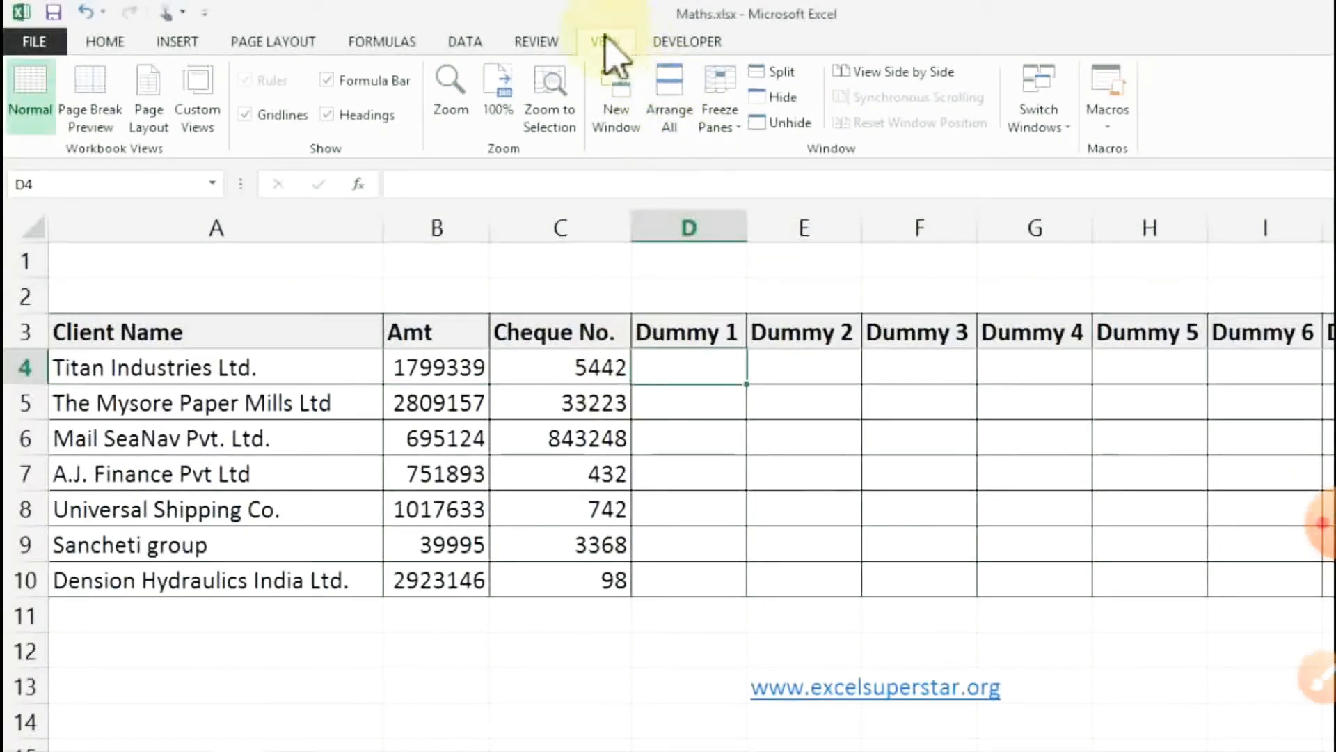
Unfreeze the panes and check that the whole sheet scrolls again
{"action": "left_click", "coordinate": [721, 118]}
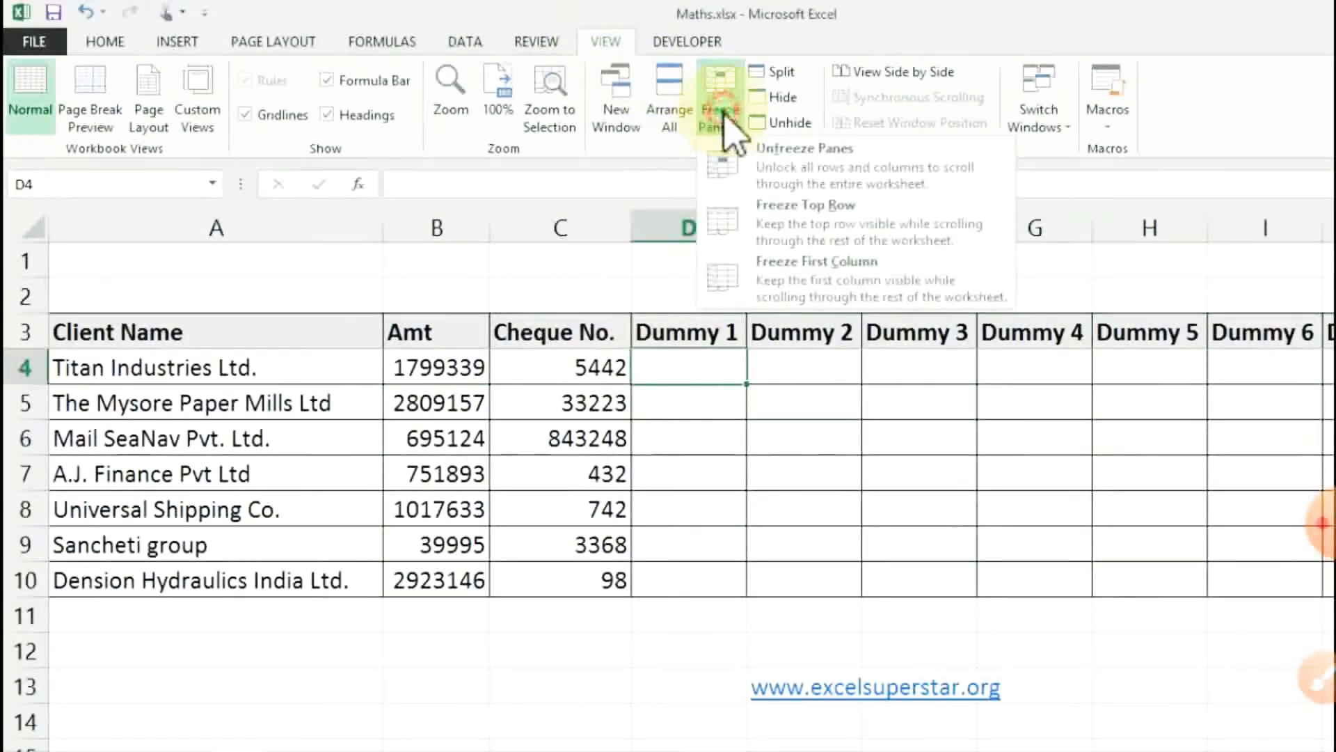
{"action": "left_click", "coordinate": [746, 163]}
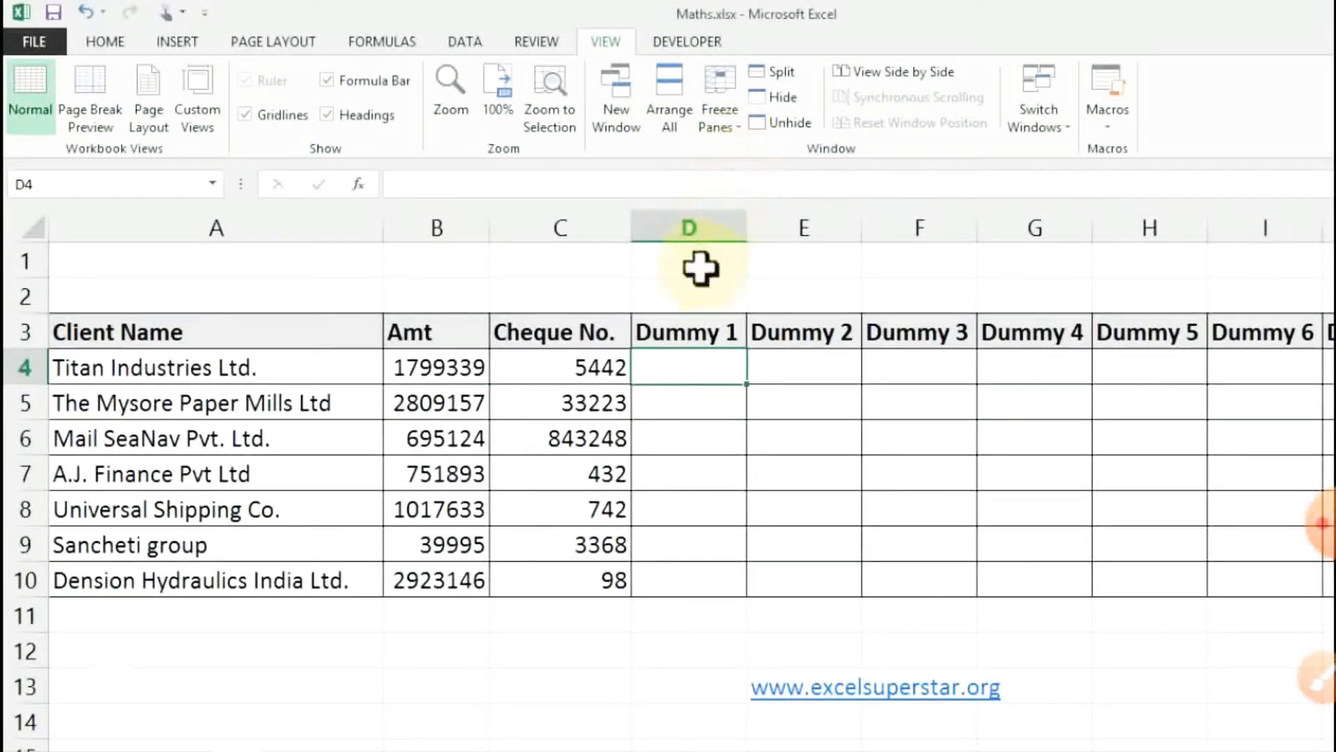
{"action": "scroll", "coordinate": [700, 278], "scroll_direction": "down", "scroll_amount": 3}
{"action": "scroll", "coordinate": [700, 279], "scroll_direction": "up", "scroll_amount": 3}
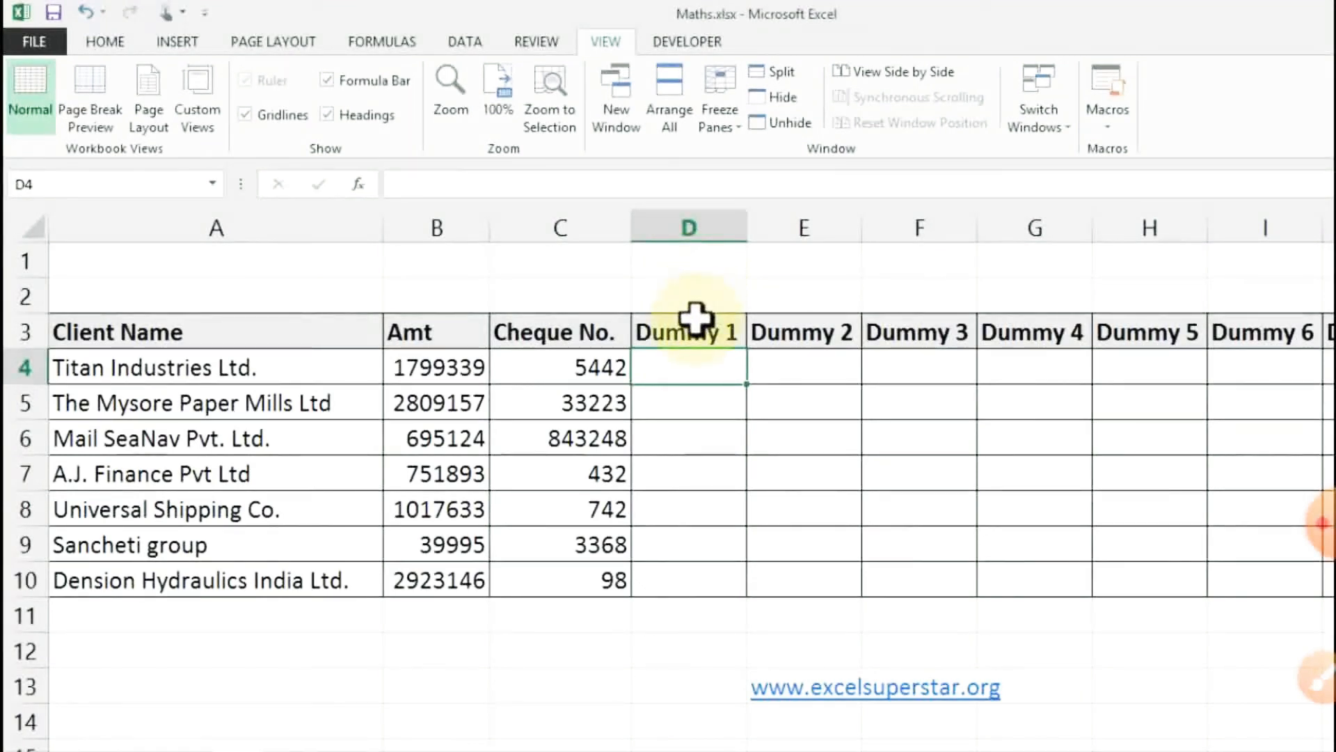
Examine the table across to the Dummy 14 column, including the Client Name column and the header row
{"action": "left_click", "coordinate": [24, 362]}
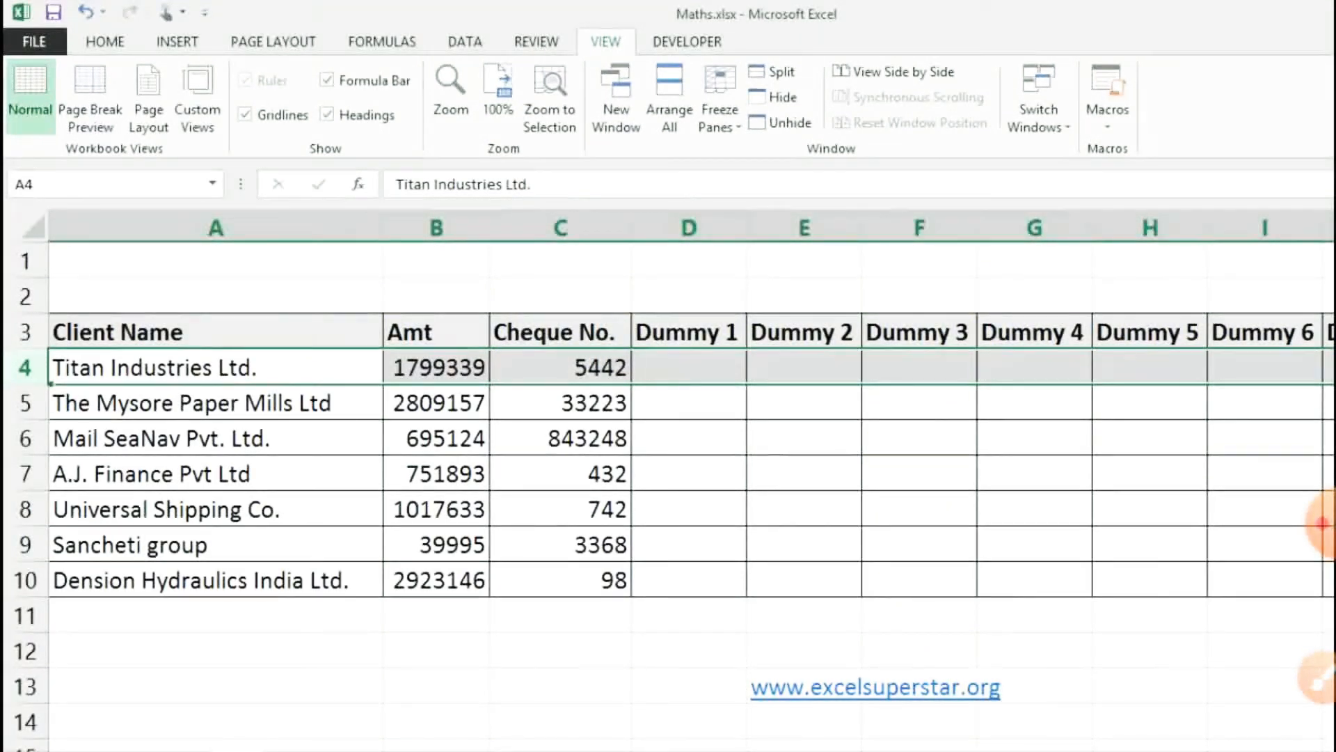
{"action": "scroll", "coordinate": [689, 452], "scroll_direction": "right", "scroll_amount": 6}
{"action": "scroll", "coordinate": [1323, 523], "scroll_direction": "right", "scroll_amount": 1}
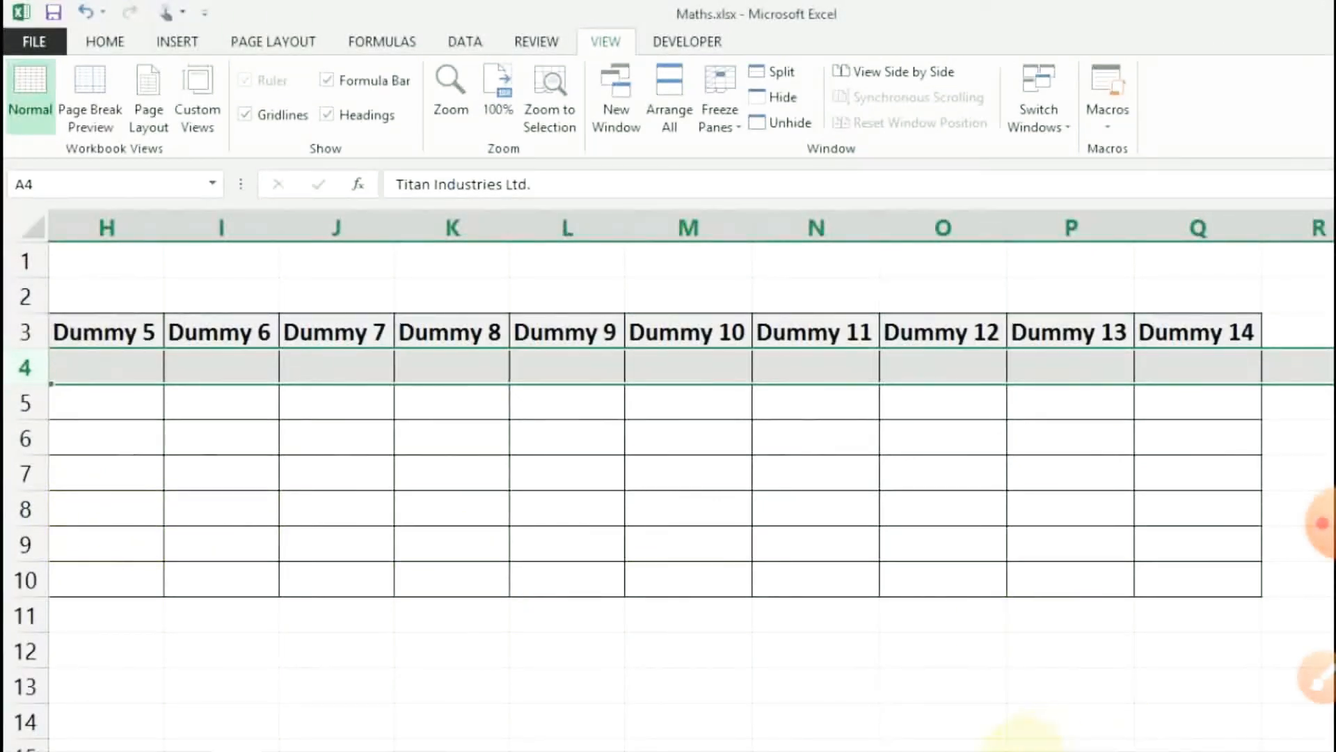
{"action": "left_click", "coordinate": [1019, 751]}
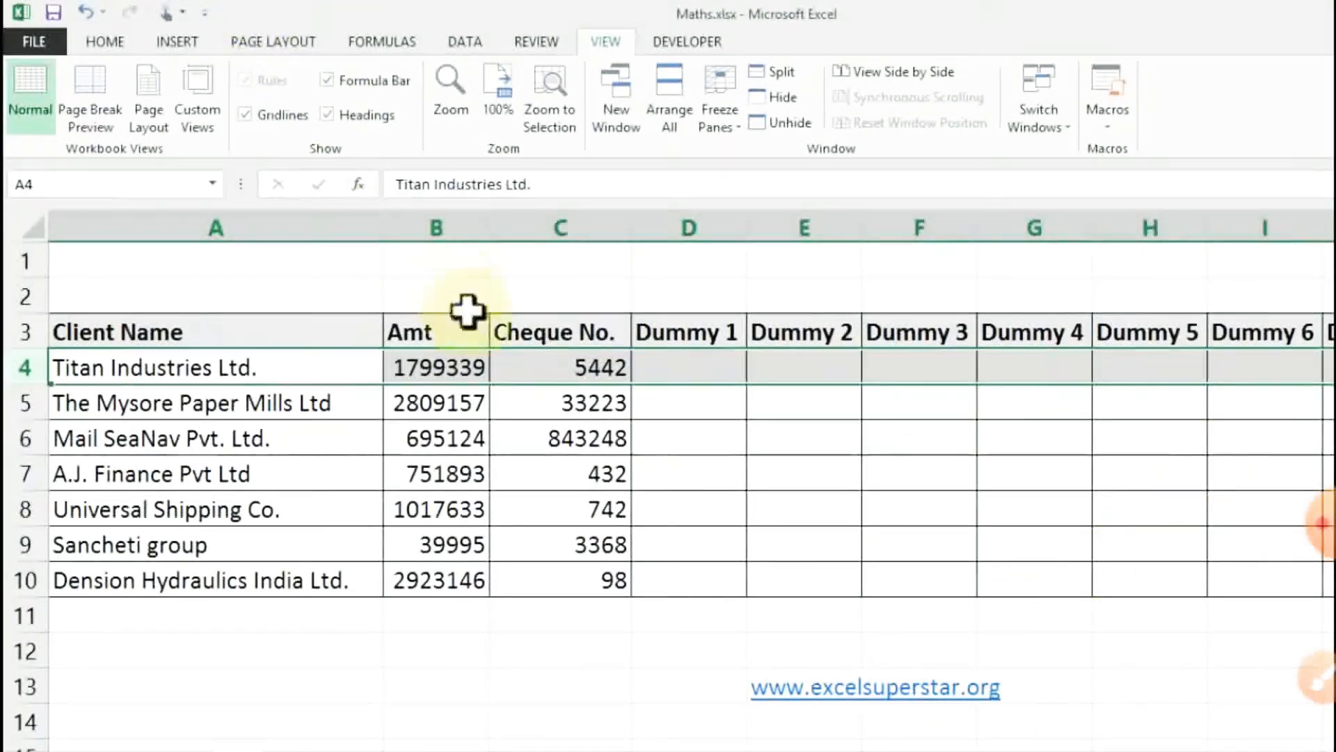
{"action": "left_click", "coordinate": [439, 369]}
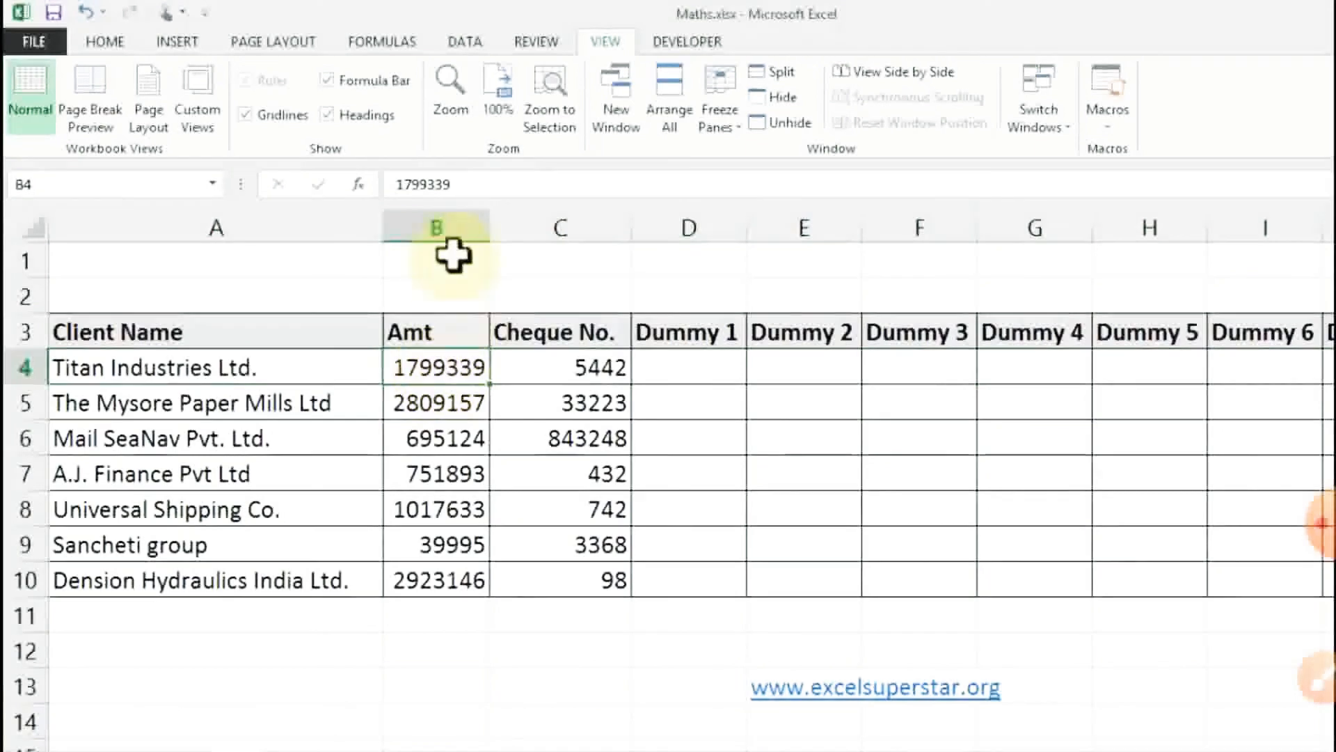
{"action": "left_click", "coordinate": [327, 209]}
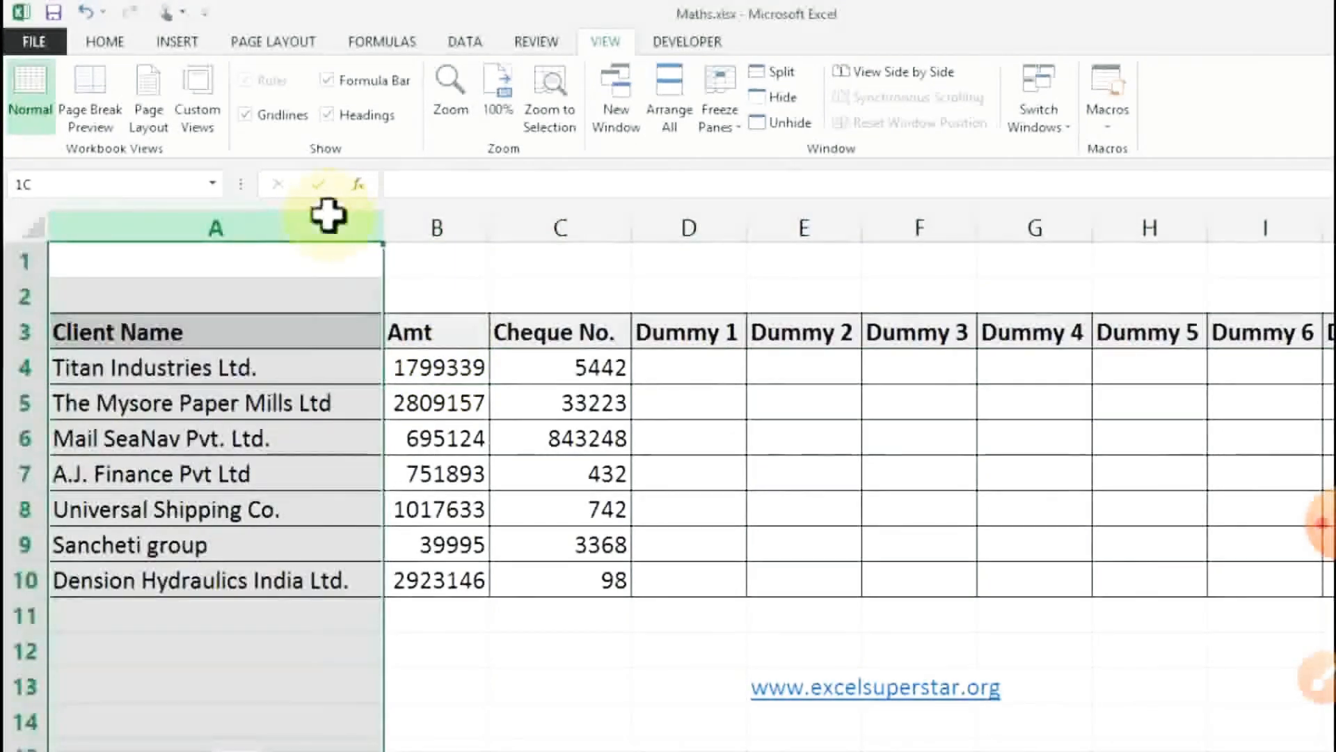
{"action": "left_click", "coordinate": [21, 327]}
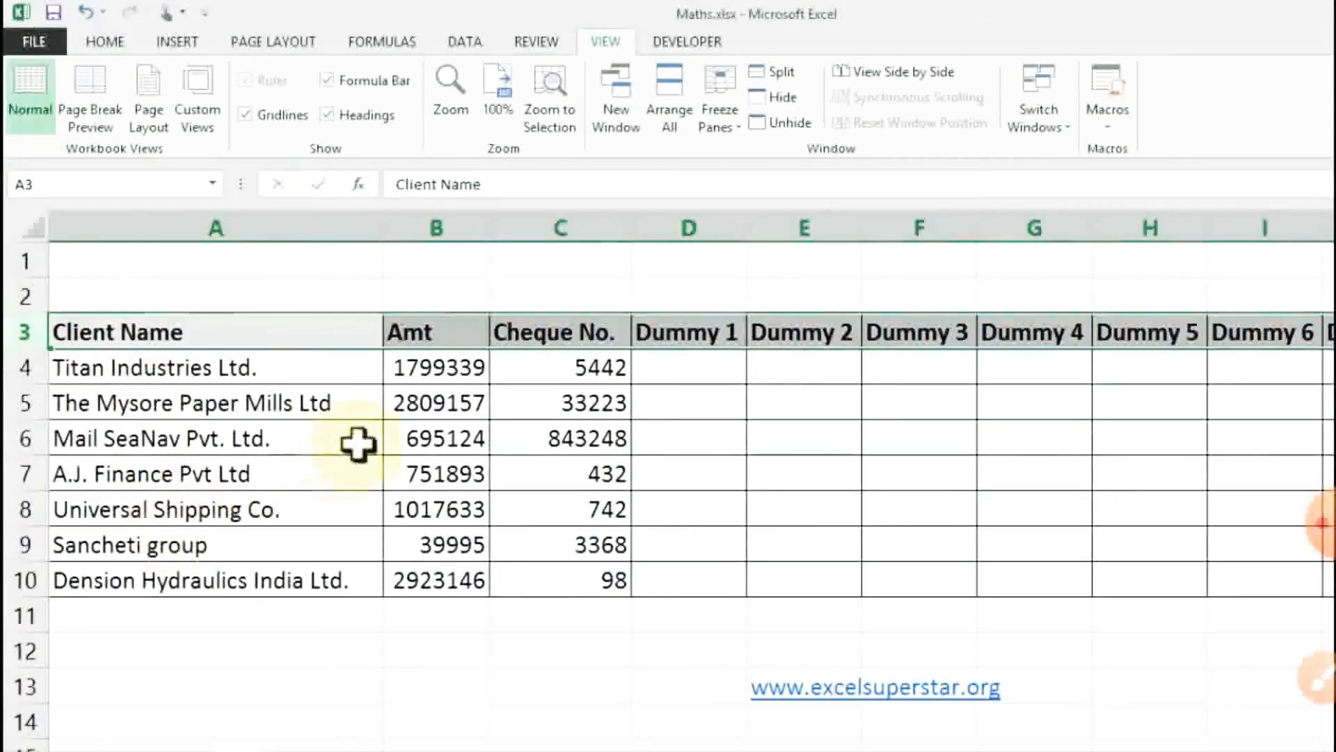
Fill cell B4, the first amount in the Amt column, with yellow
{"action": "left_click", "coordinate": [444, 363]}
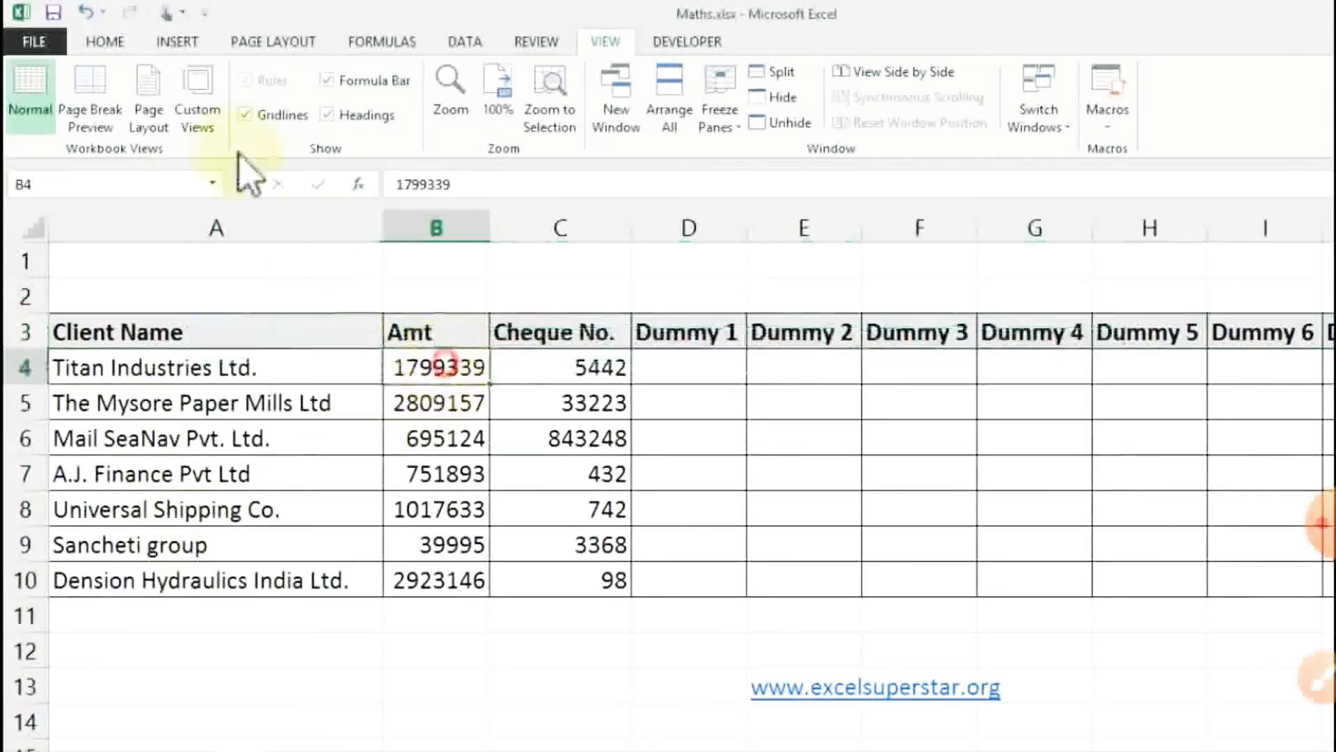
{"action": "left_click", "coordinate": [112, 44]}
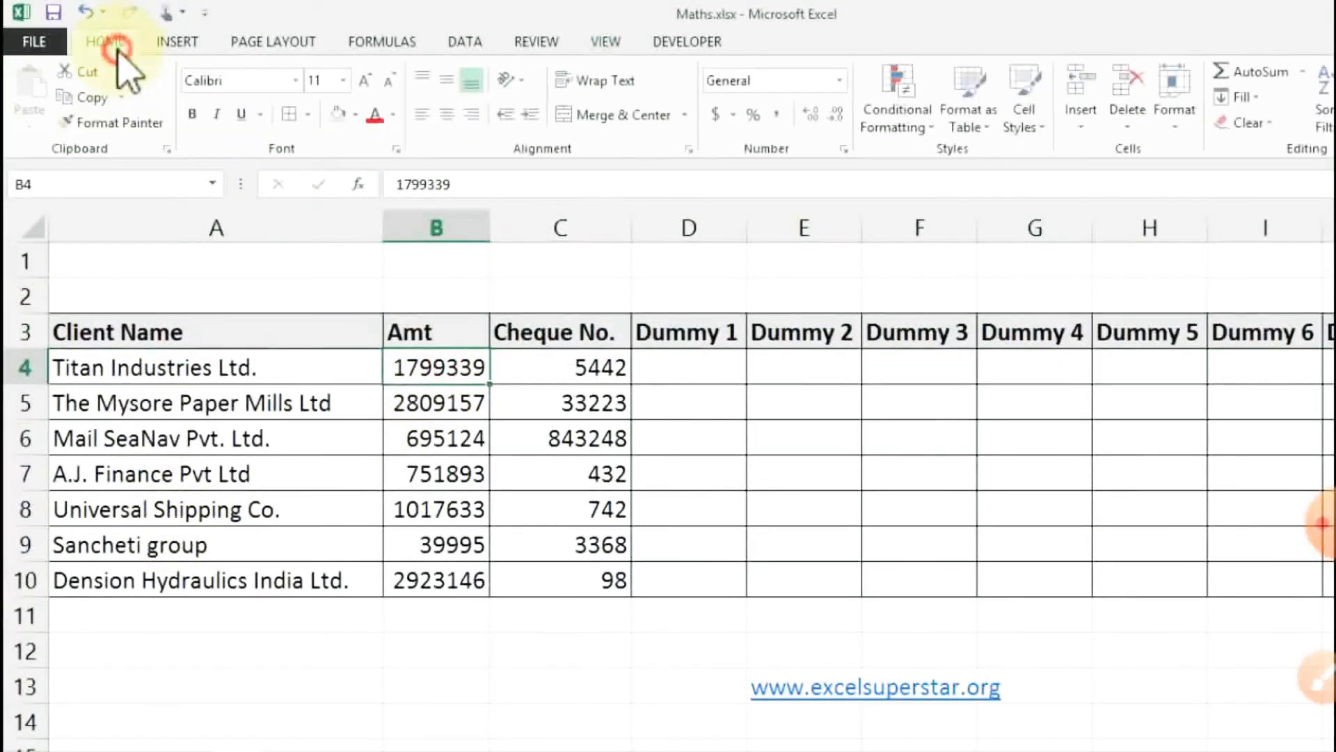
{"action": "left_click", "coordinate": [355, 116]}
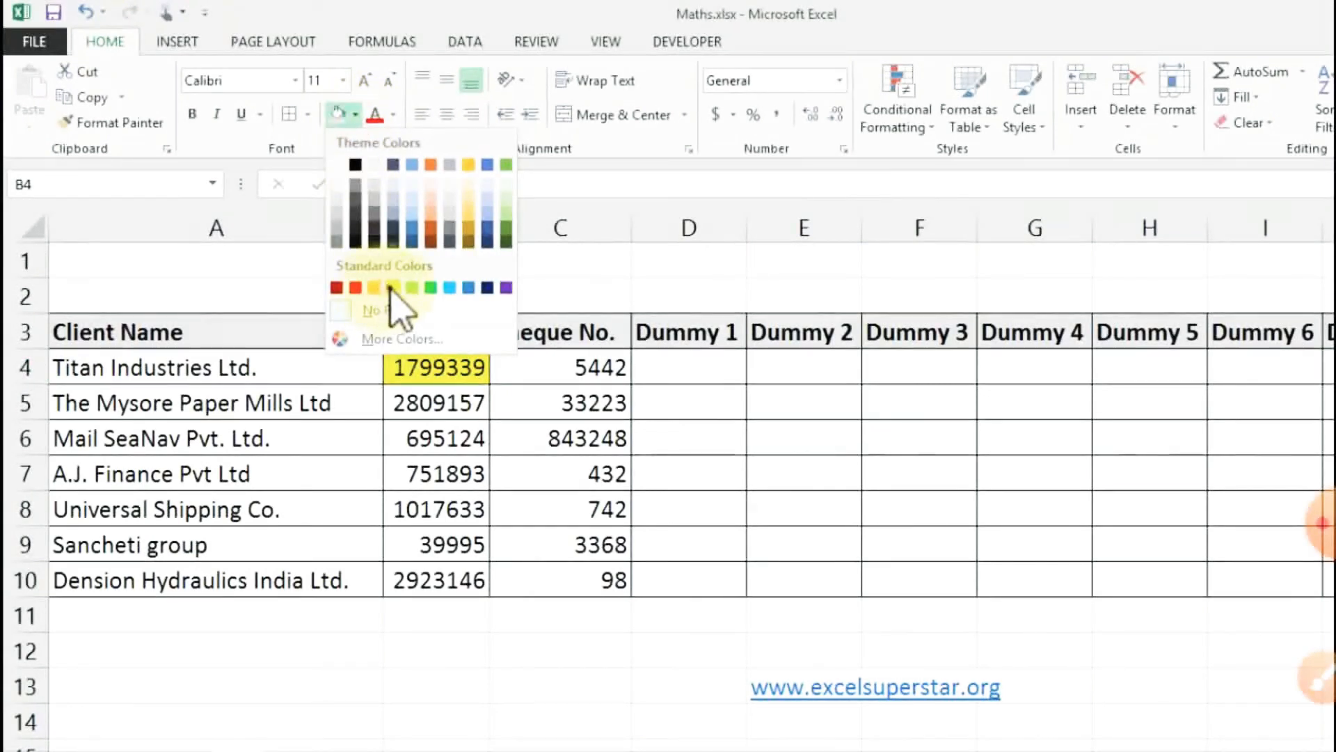
{"action": "left_click", "coordinate": [390, 286]}
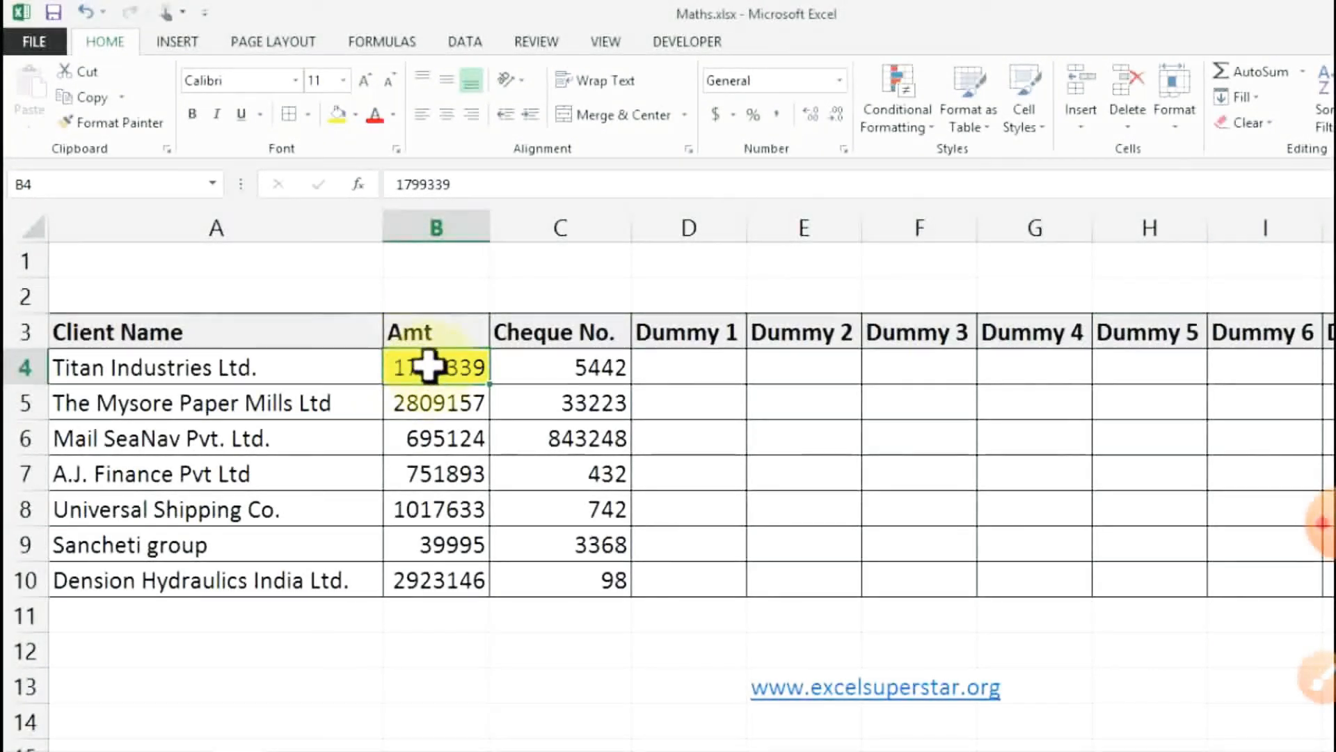
Freeze the panes at cell B4 so that column A and rows 1 to 3 stay fixed
{"action": "left_click", "coordinate": [279, 219]}
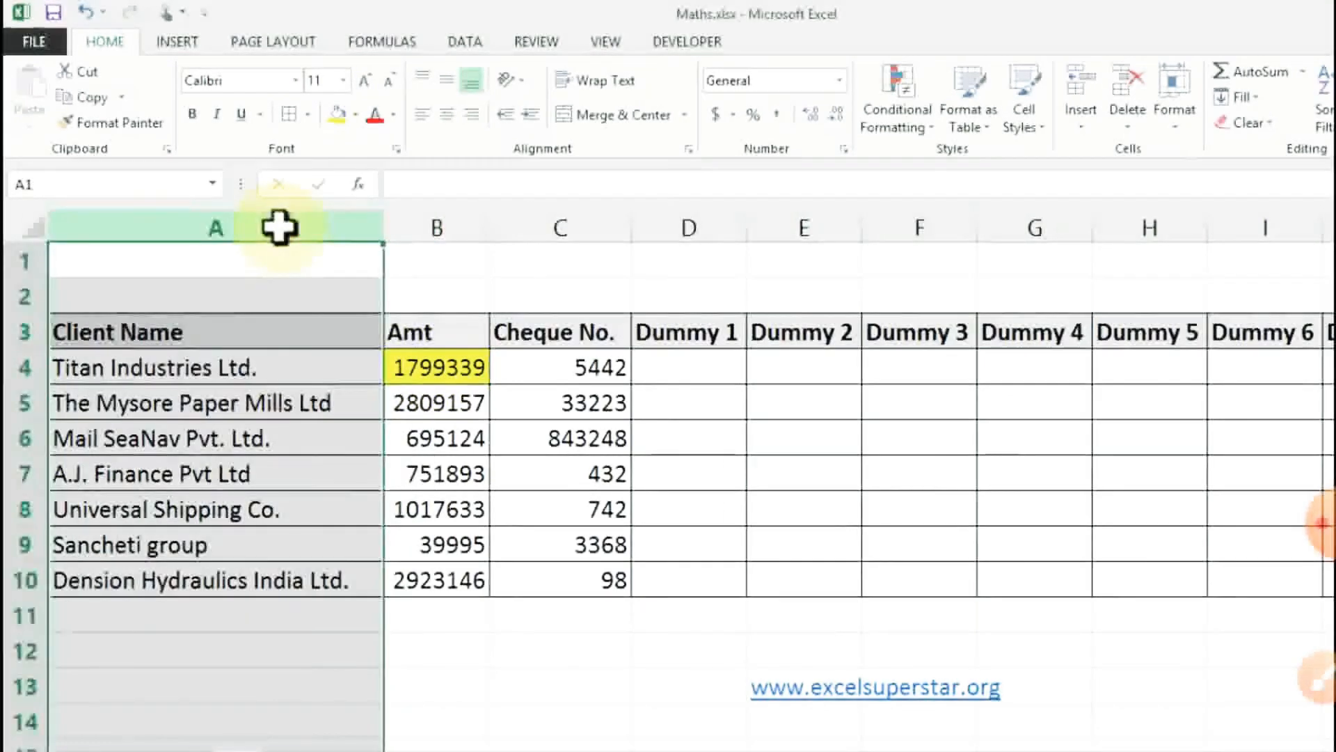
{"action": "left_click", "coordinate": [17, 332]}
{"action": "left_click_drag", "start_coordinate": [17, 332], "coordinate": [26, 219]}
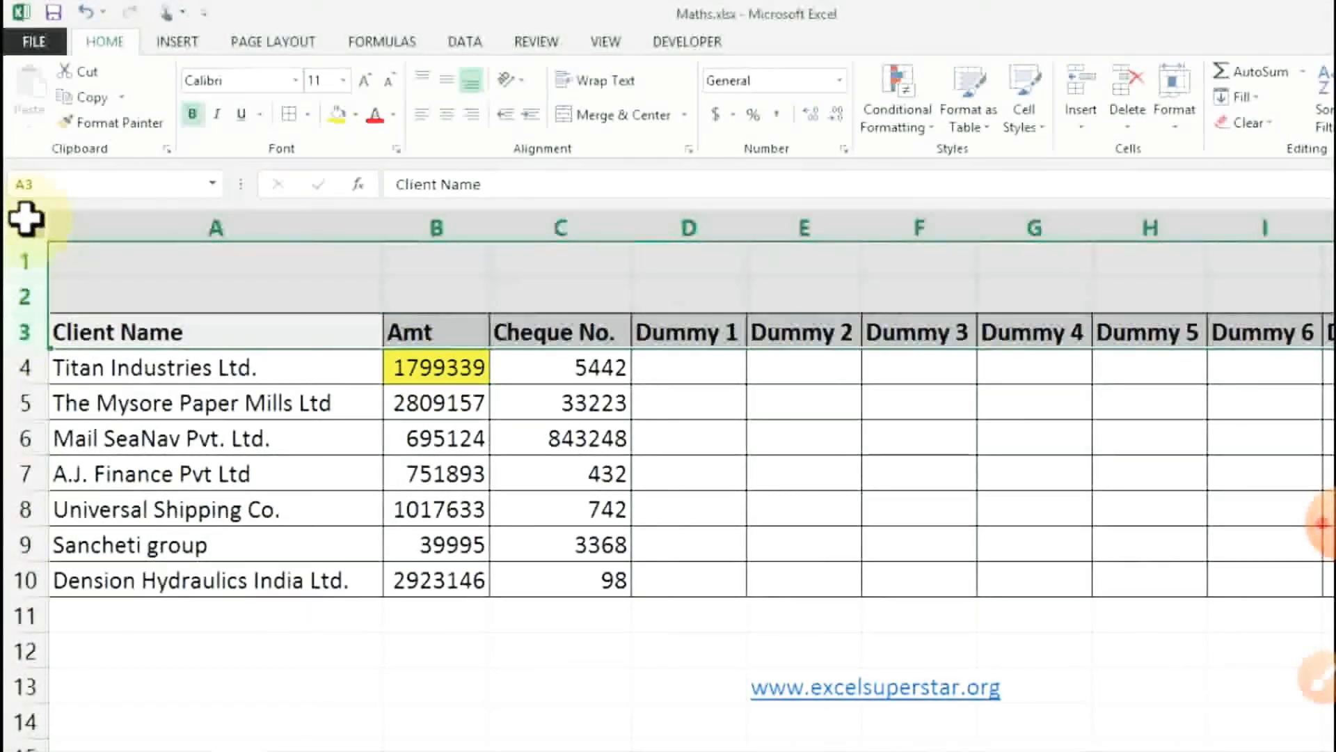
{"action": "left_click", "coordinate": [436, 369]}
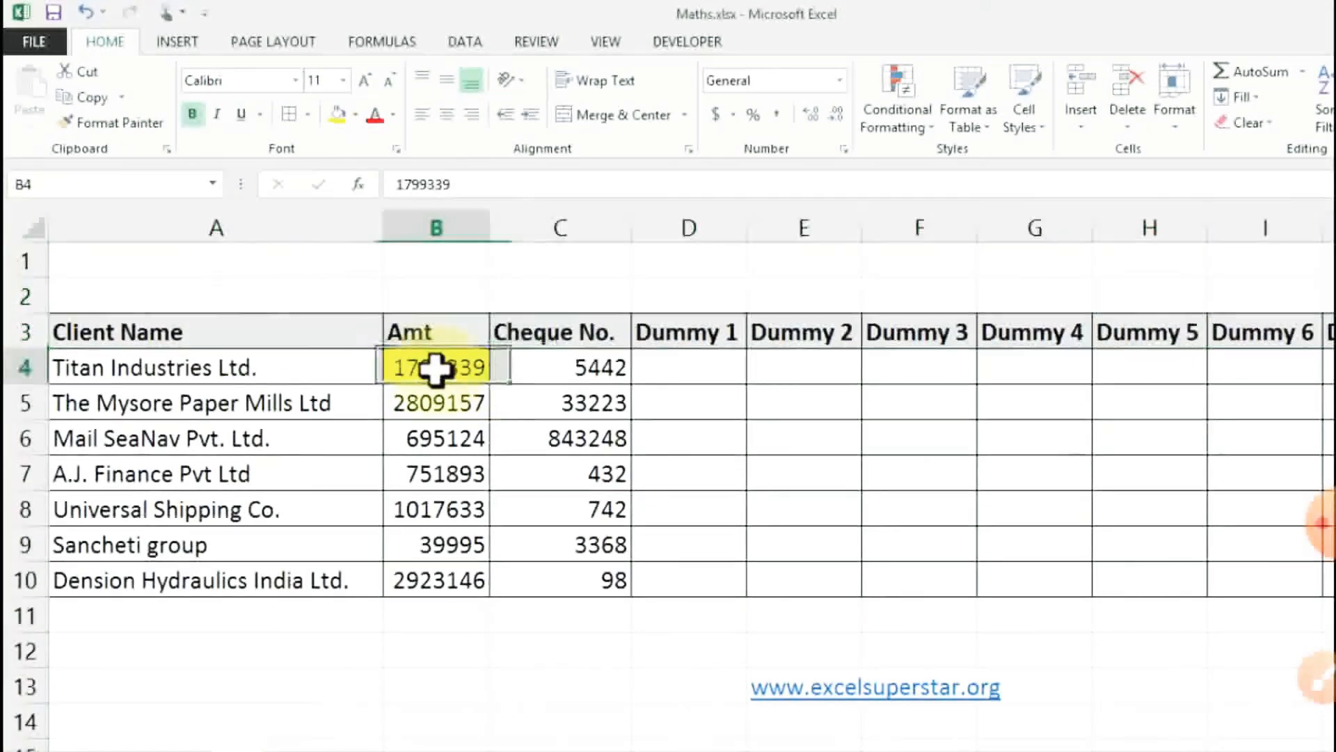
{"action": "left_click", "coordinate": [597, 40]}
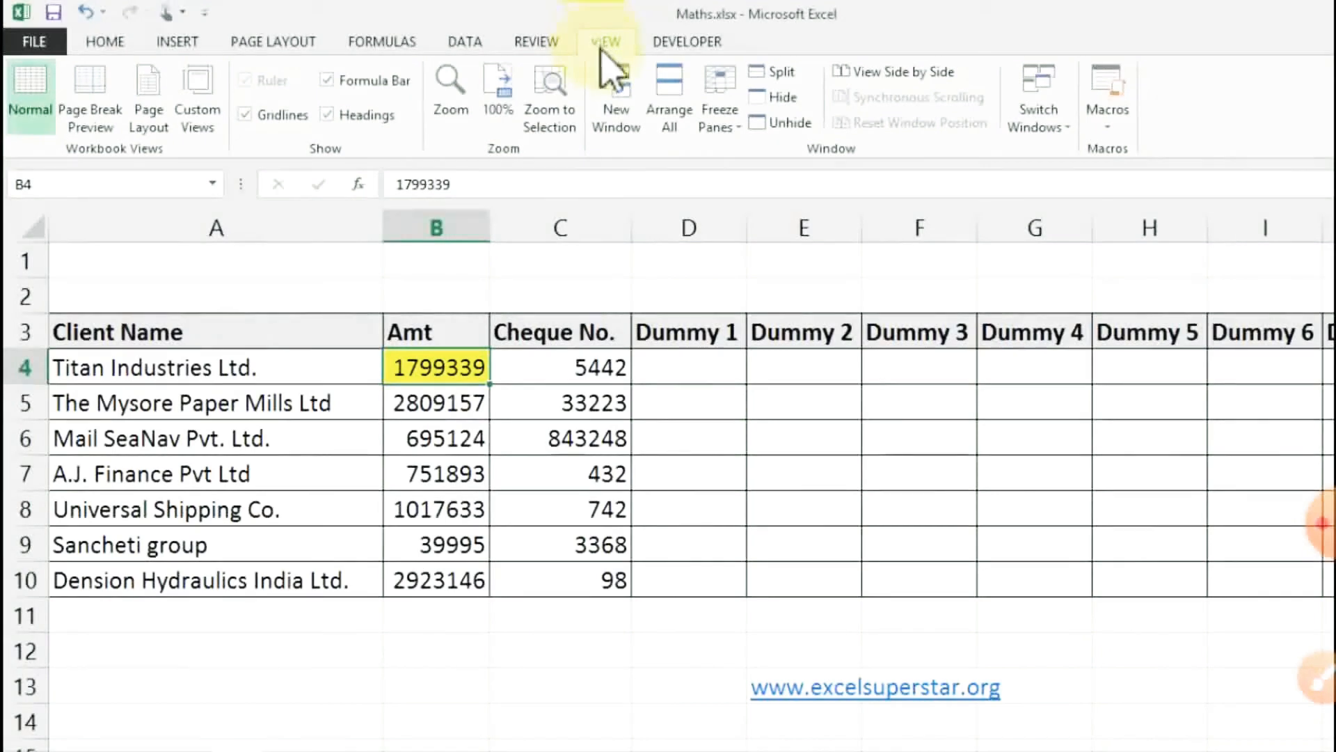
{"action": "left_click", "coordinate": [714, 130]}
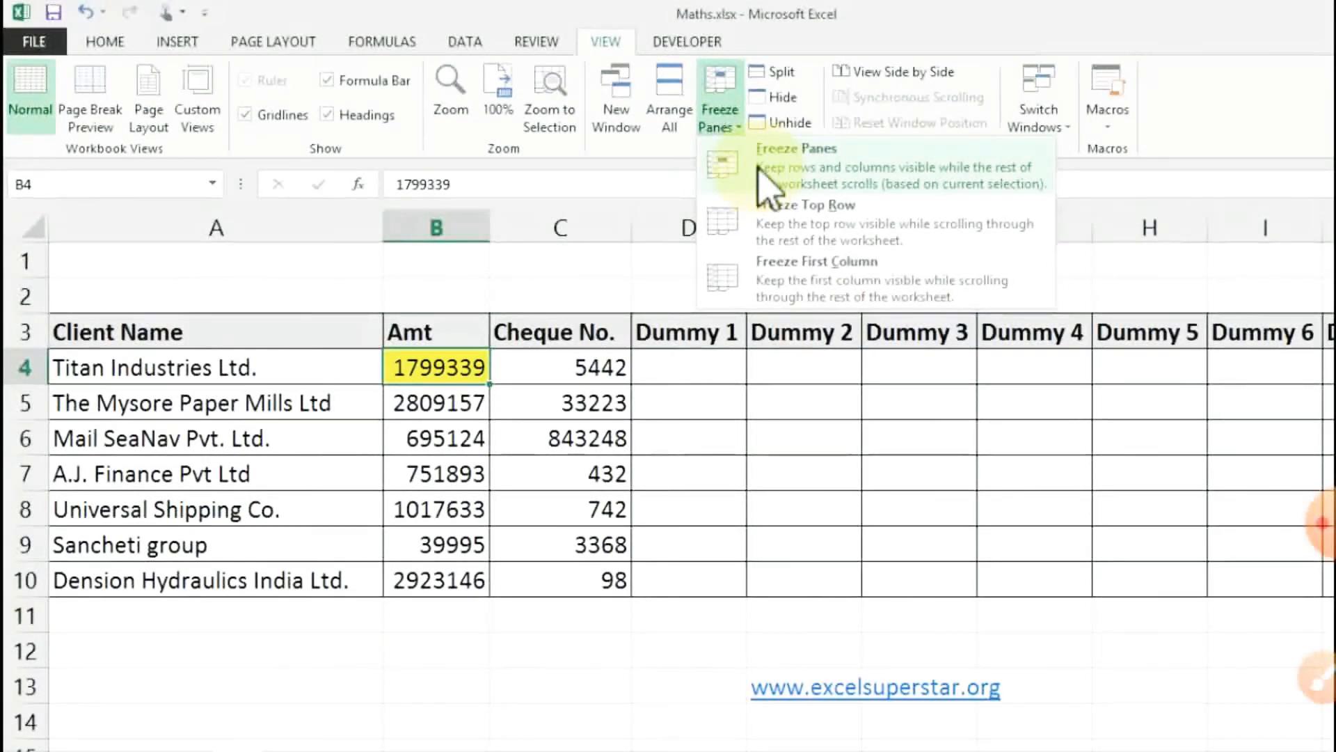
{"action": "left_click", "coordinate": [765, 182]}
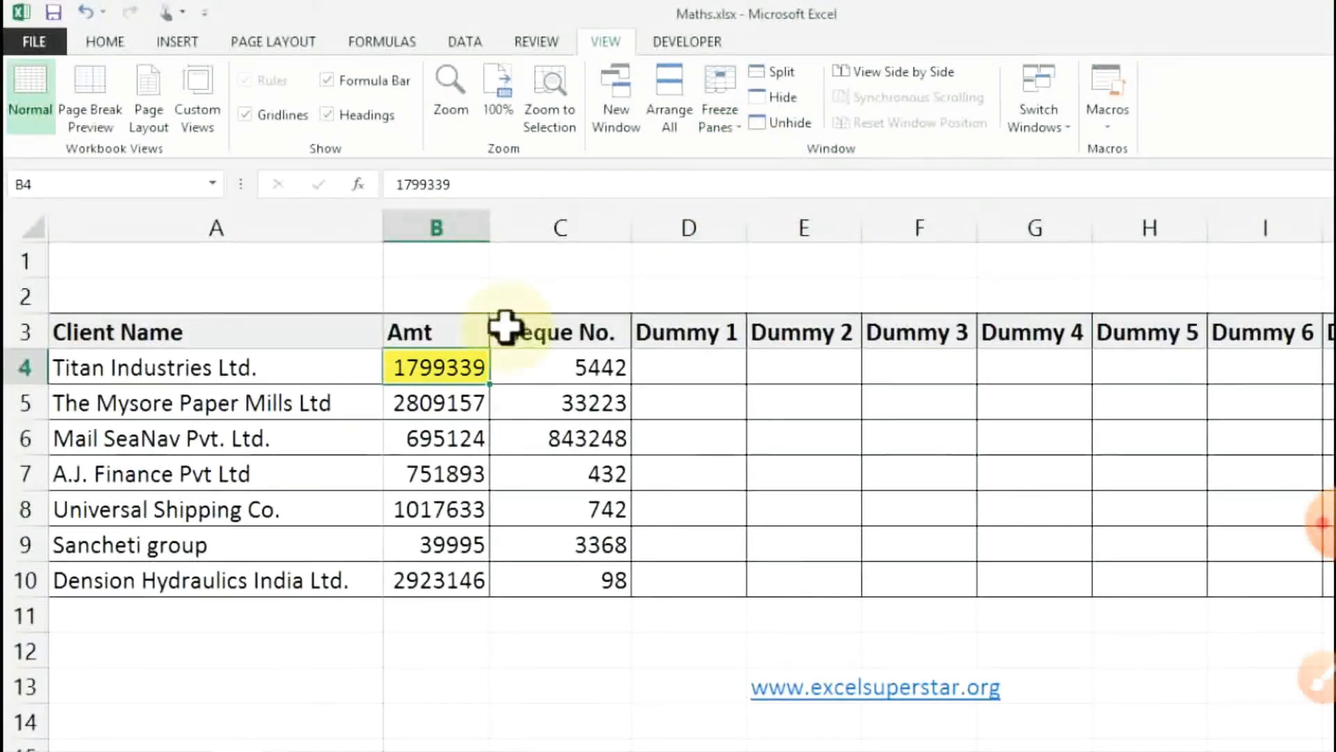
Move along row 4 beyond the Dummy 14 column and back to A4 to check the frozen Client Name column
{"action": "key", "text": "Right"}
{"action": "key", "text": "Right"}
{"action": "key", "text": "Right"}
{"action": "key", "text": "Right"}
{"action": "key", "text": "Right"}
{"action": "key", "text": "Right"}
{"action": "key", "text": "Right"}
{"action": "key", "text": "Right"}
{"action": "key", "text": "Right"}
{"action": "key", "text": "Right"}
{"action": "key", "text": "Right"}
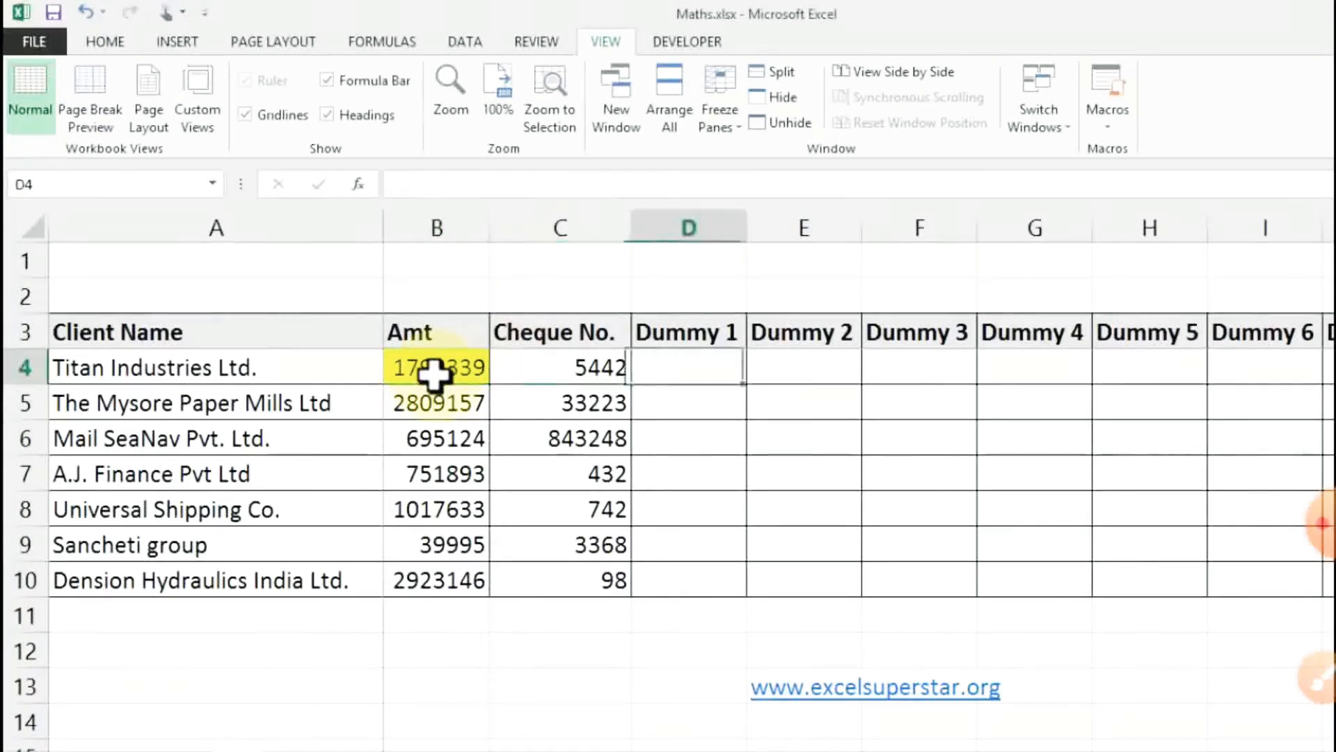
{"action": "key", "text": "Right"}
{"action": "key", "text": "Right"}
{"action": "key", "text": "Right"}
{"action": "key", "text": "Right"}
{"action": "key", "text": "Right"}
{"action": "key", "text": "Right"}
{"action": "key", "text": "Right"}
{"action": "key", "text": "Right"}
{"action": "key", "text": "Right"}
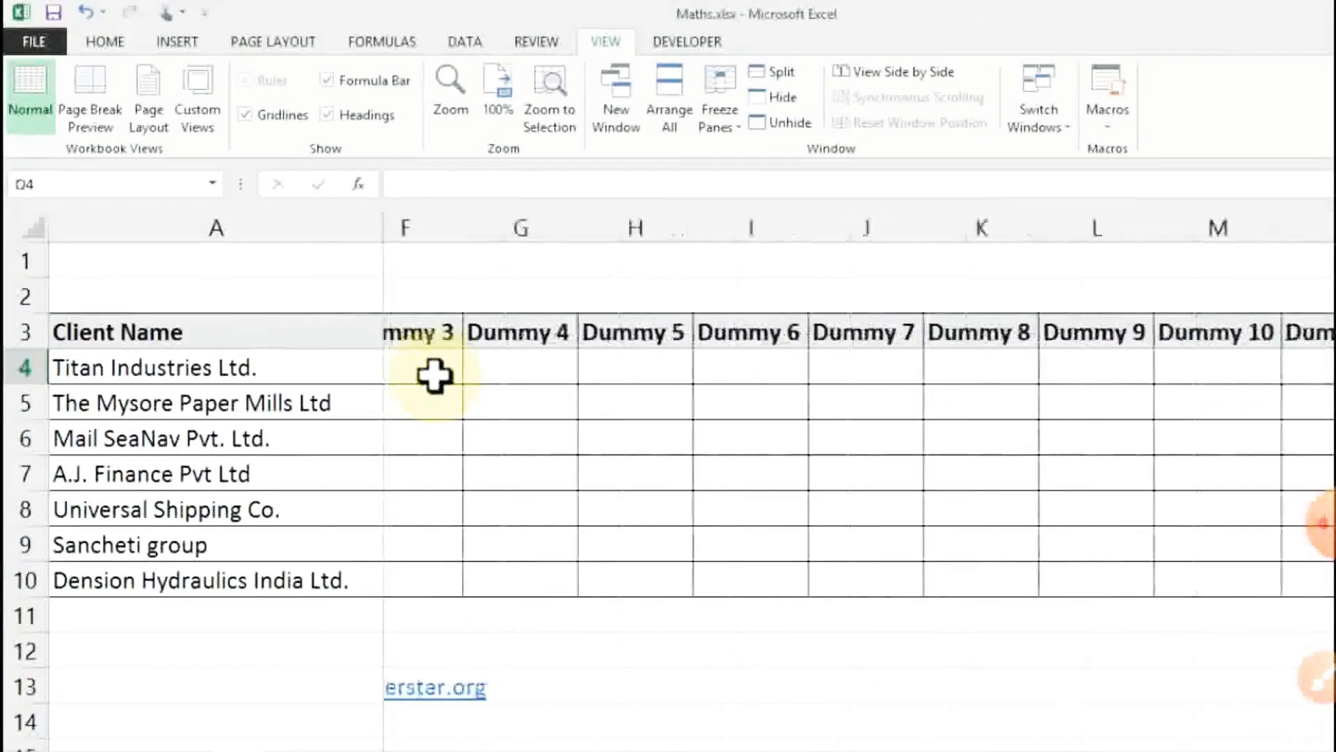
{"action": "key", "text": "Left"}
{"action": "key", "text": "Left"}
{"action": "key", "text": "Left"}
{"action": "key", "text": "Left"}
{"action": "key", "text": "Left"}
{"action": "key", "text": "Left"}
{"action": "key", "text": "Left"}
{"action": "key", "text": "Left"}
{"action": "key", "text": "Left"}
{"action": "key", "text": "Left"}
{"action": "key", "text": "Left"}
{"action": "key", "text": "Left"}
{"action": "key", "text": "Left"}
{"action": "key", "text": "Left"}
{"action": "key", "text": "Left"}
{"action": "key", "text": "Left"}
{"action": "key", "text": "Left"}
{"action": "key", "text": "Left"}
{"action": "key", "text": "Left"}
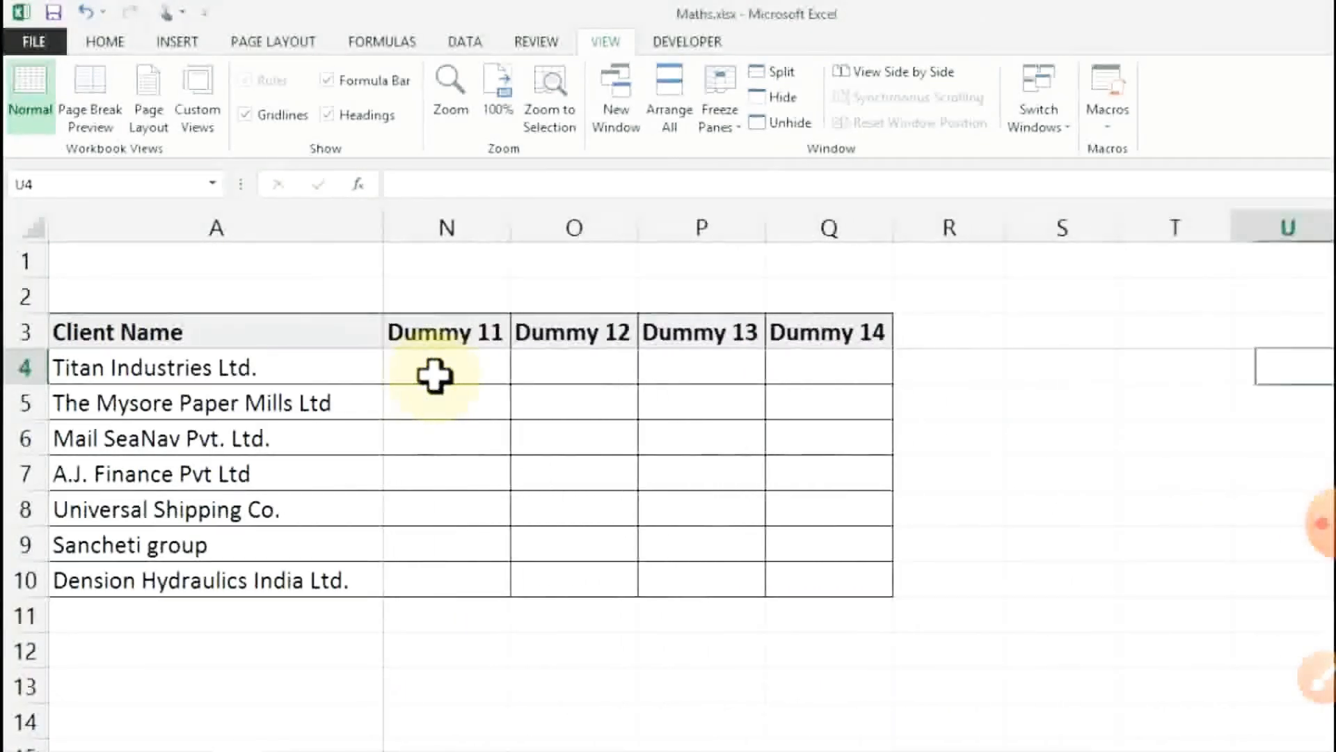
{"action": "key", "text": "Left"}
{"action": "key", "text": "Left"}
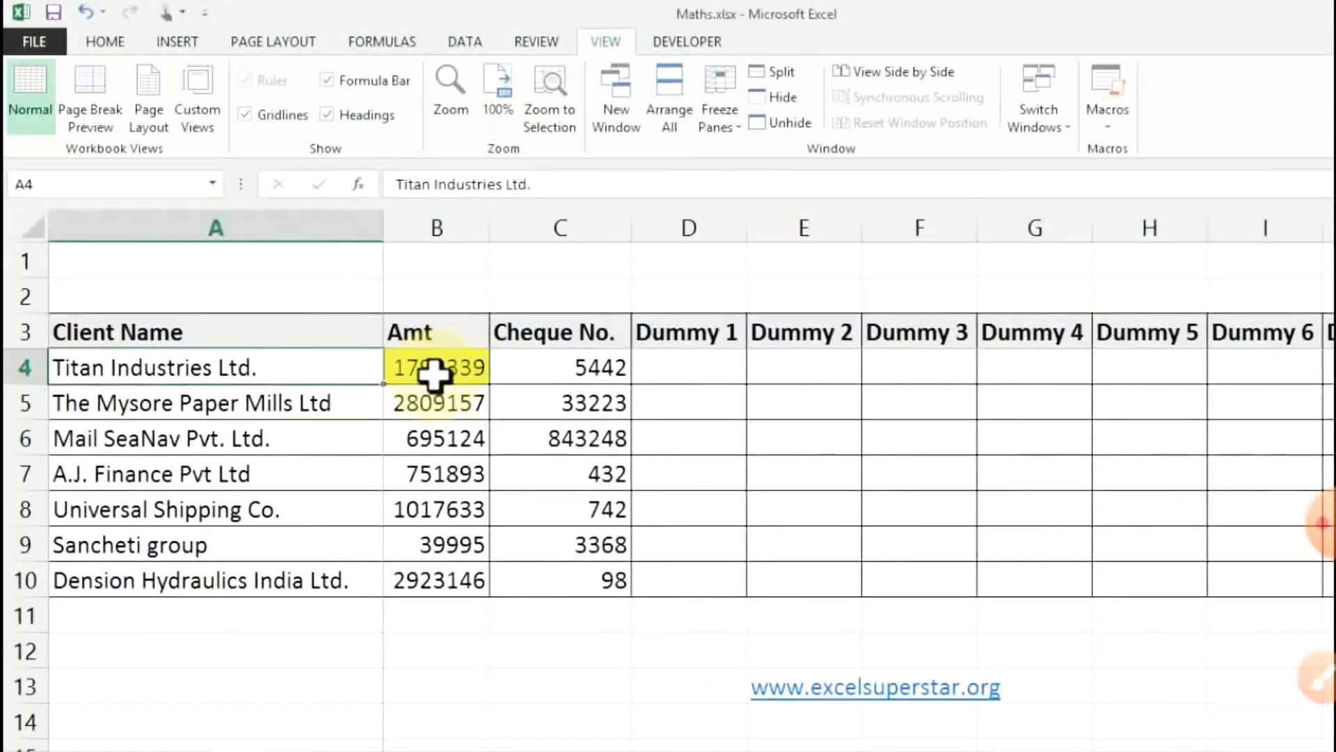
Move down column A below the client data to row 21 to check the frozen header rows
{"action": "key", "text": "Down"}
{"action": "key", "text": "Down"}
{"action": "key", "text": "Down"}
{"action": "key", "text": "Down"}
{"action": "key", "text": "Down"}
{"action": "key", "text": "Down"}
{"action": "key", "text": "Down"}
{"action": "key", "text": "Down"}
{"action": "key", "text": "Down"}
{"action": "key", "text": "Down"}
{"action": "key", "text": "Down"}
{"action": "key", "text": "Down"}
{"action": "key", "text": "Down"}
{"action": "key", "text": "Down"}
{"action": "key", "text": "Down"}
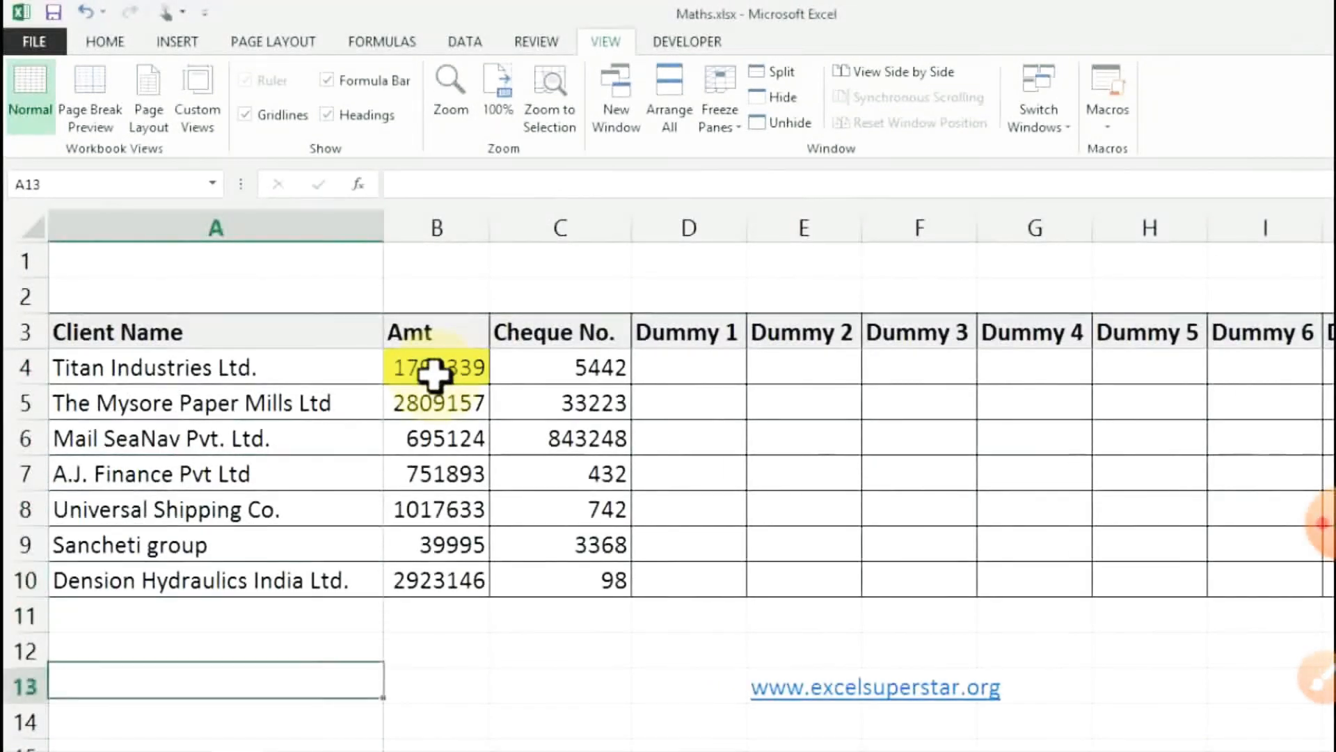
{"action": "key", "text": "Down"}
{"action": "key", "text": "Down"}
{"action": "key", "text": "Down"}
{"action": "key", "text": "Down"}
{"action": "key", "text": "Down"}
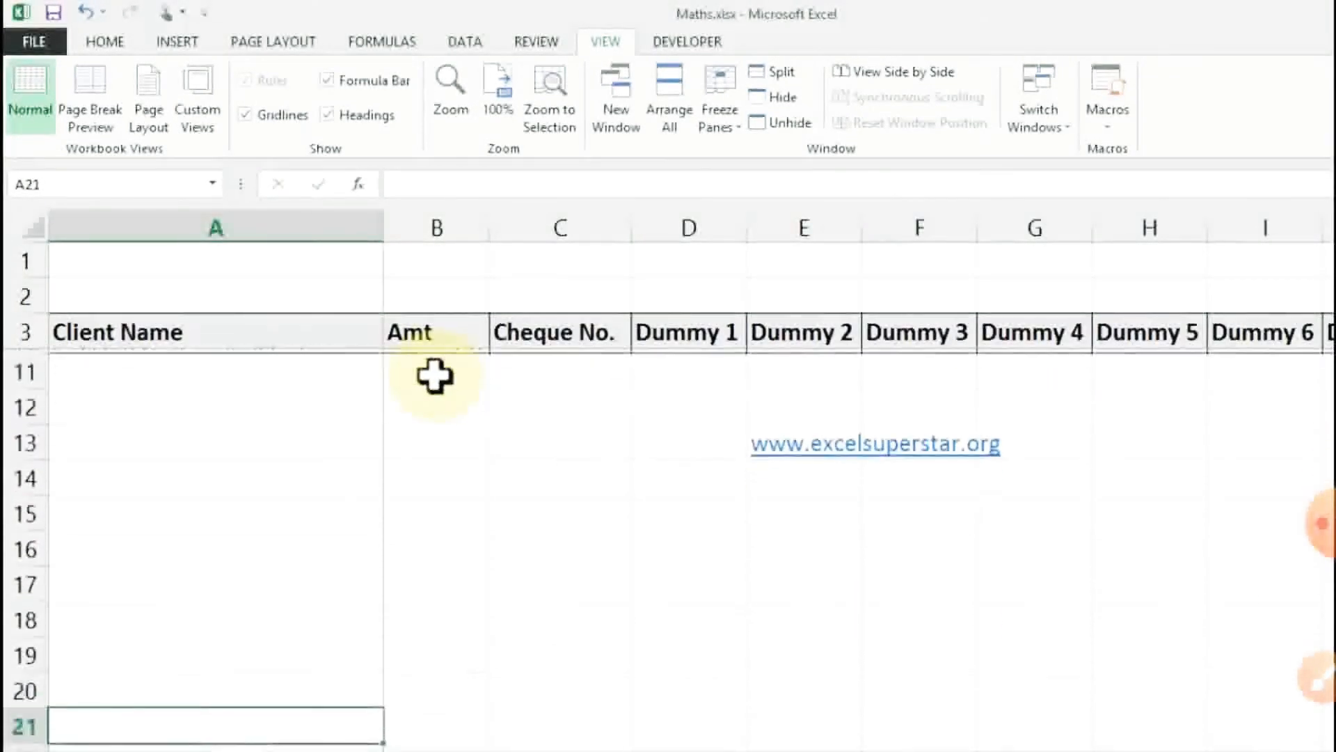
Move back up column A from row 21 to cell A1 to check the frozen rows above the client data
{"action": "key", "text": "Up"}
{"action": "key", "text": "Up"}
{"action": "key", "text": "Up"}
{"action": "key", "text": "Up"}
{"action": "key", "text": "Up"}
{"action": "key", "text": "Up"}
{"action": "key", "text": "Up"}
{"action": "key", "text": "Up"}
{"action": "key", "text": "Up"}
{"action": "key", "text": "Up"}
{"action": "key", "text": "Up"}
{"action": "key", "text": "Up"}
{"action": "key", "text": "Up"}
{"action": "key", "text": "Up"}
{"action": "key", "text": "Up"}
{"action": "key", "text": "Up"}
{"action": "key", "text": "Up"}
{"action": "key", "text": "Up"}
{"action": "key", "text": "Up"}
{"action": "key", "text": "Up"}
{"action": "key", "text": "Up"}
{"action": "key", "text": "Up"}
{"action": "key", "text": "Up"}
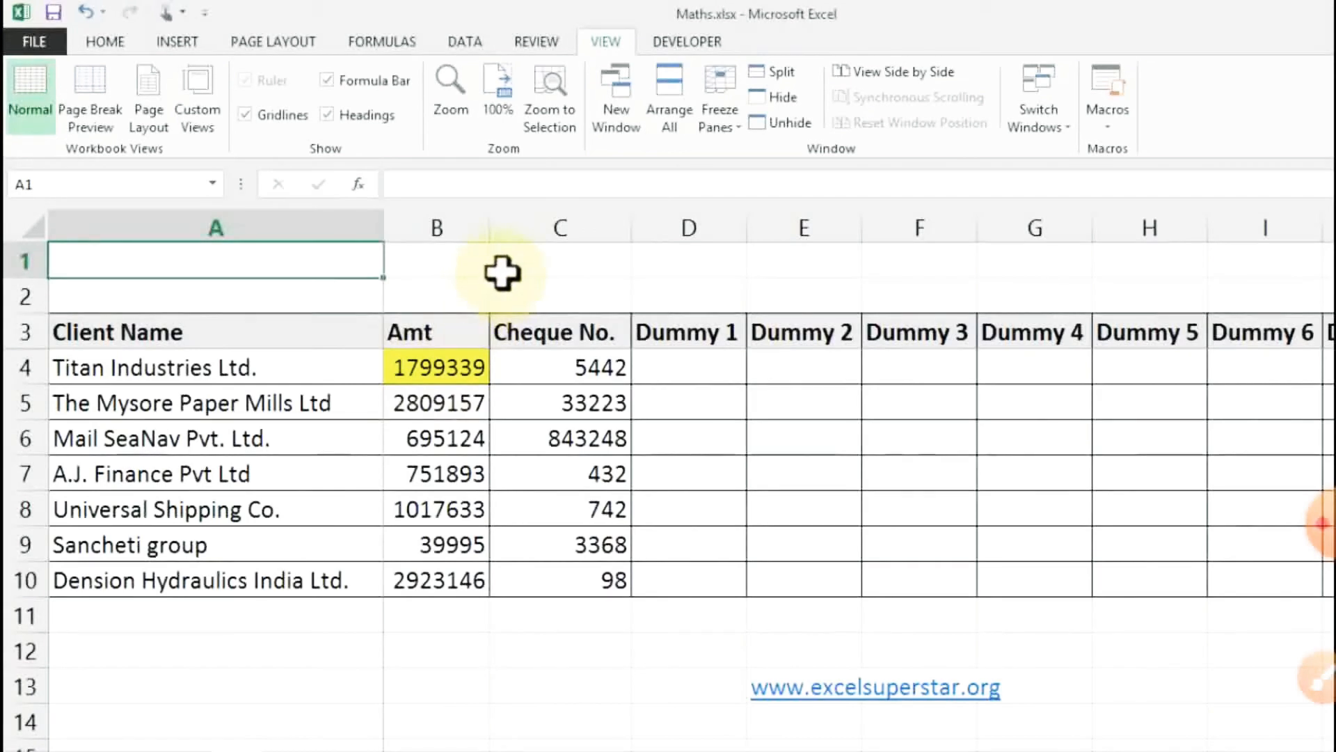
Unfreeze the panes to unlock all rows and columns
{"action": "left_click", "coordinate": [720, 115]}
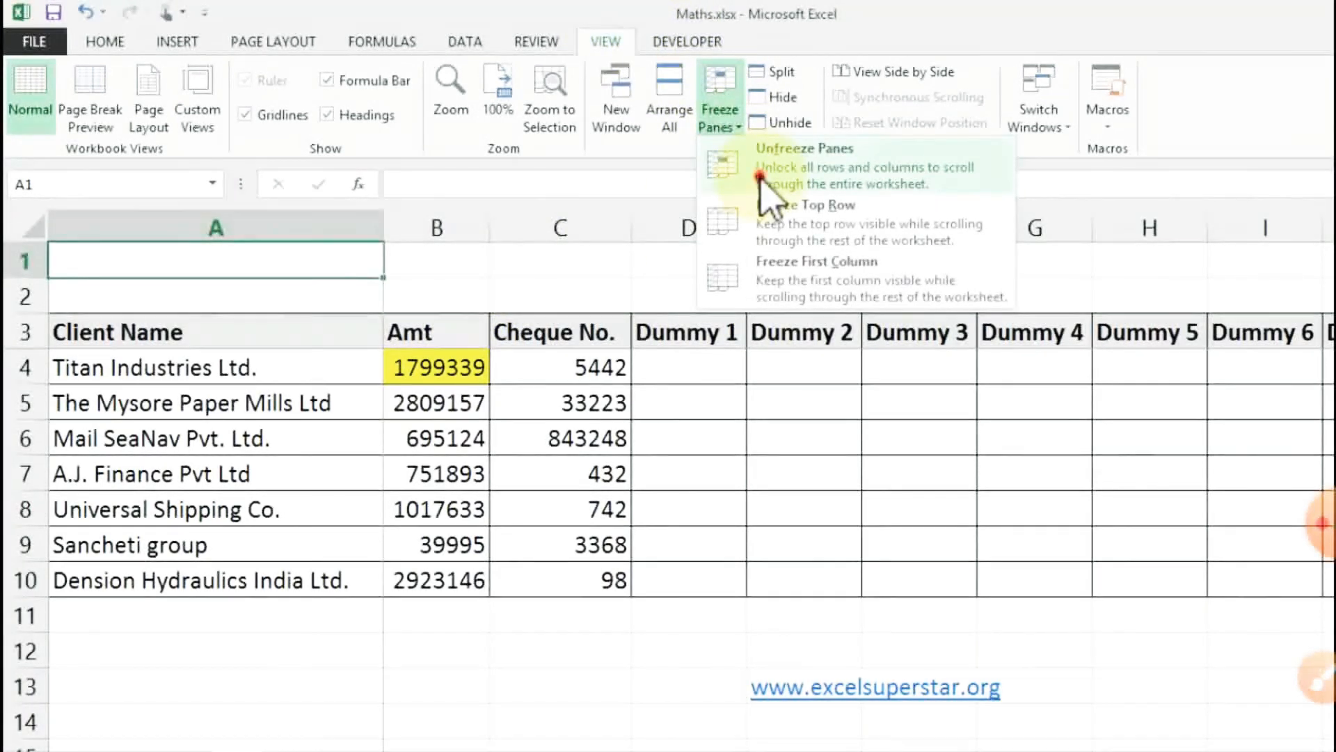
{"action": "left_click", "coordinate": [760, 180]}
Review the Freeze Top Row and Freeze First Column options and compare the header row 3 with row 1
{"action": "left_click", "coordinate": [722, 127]}
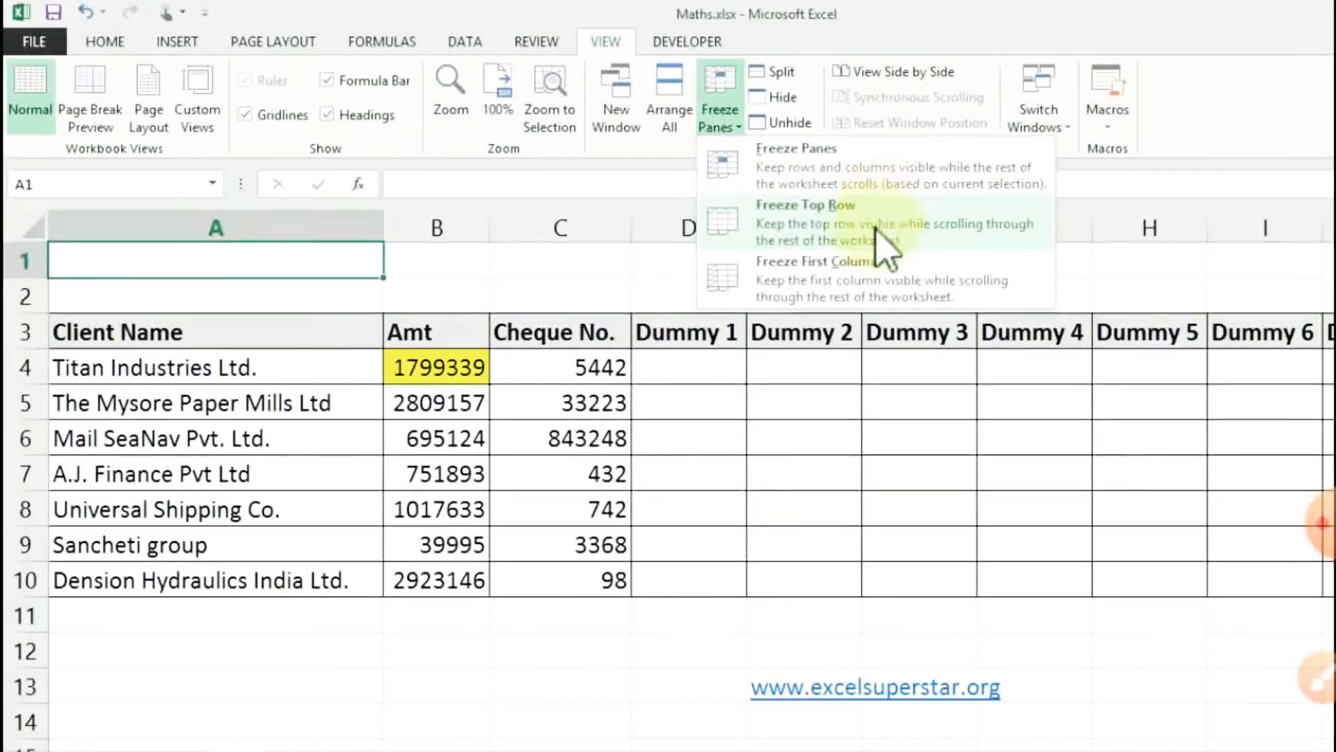
{"action": "left_click", "coordinate": [898, 285]}
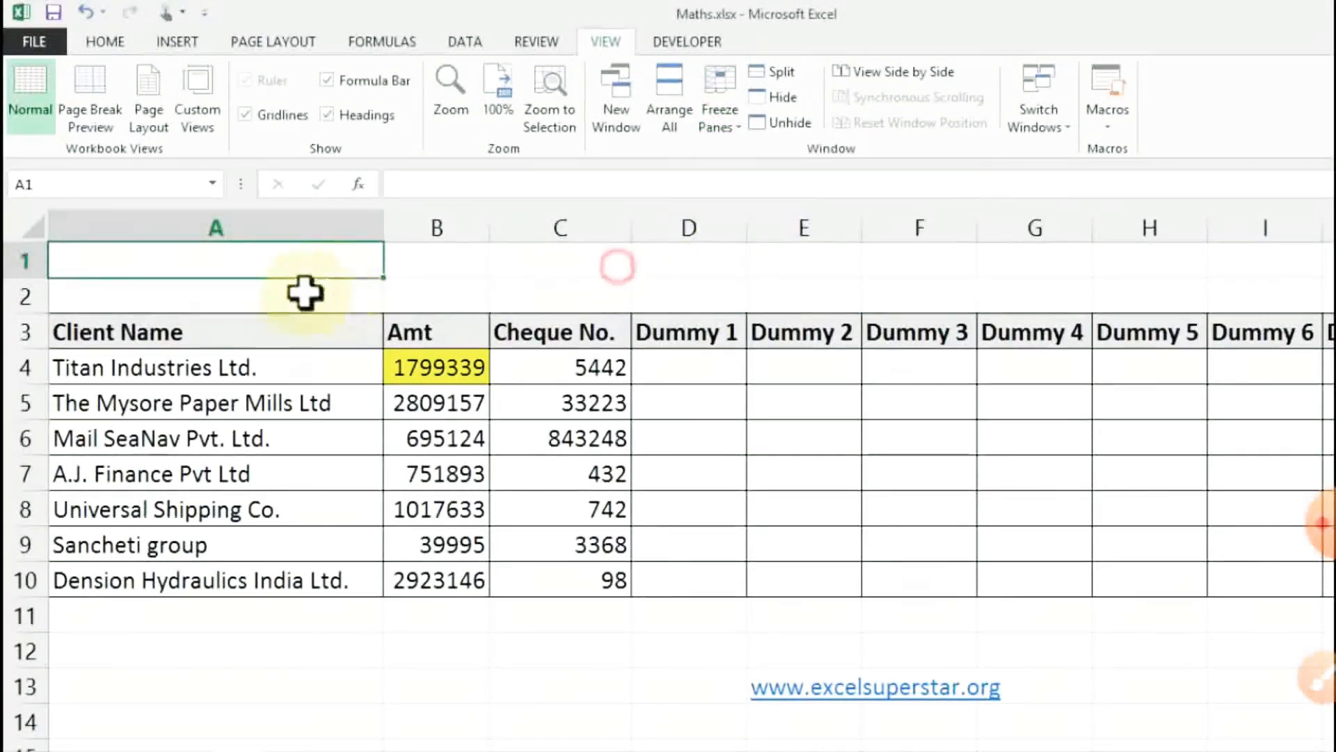
{"action": "left_click", "coordinate": [14, 332]}
{"action": "left_click", "coordinate": [27, 259]}
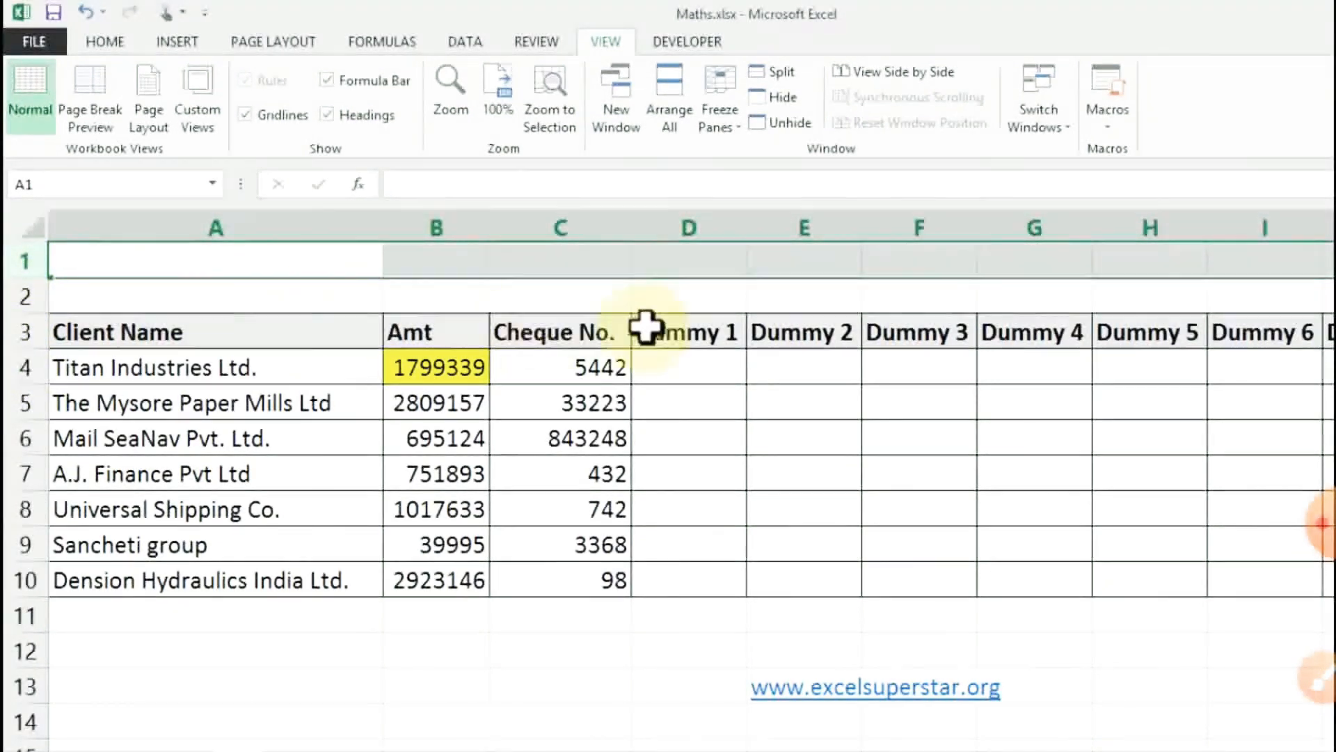
{"action": "left_click_drag", "start_coordinate": [1055, 750], "coordinate": [801, 751]}
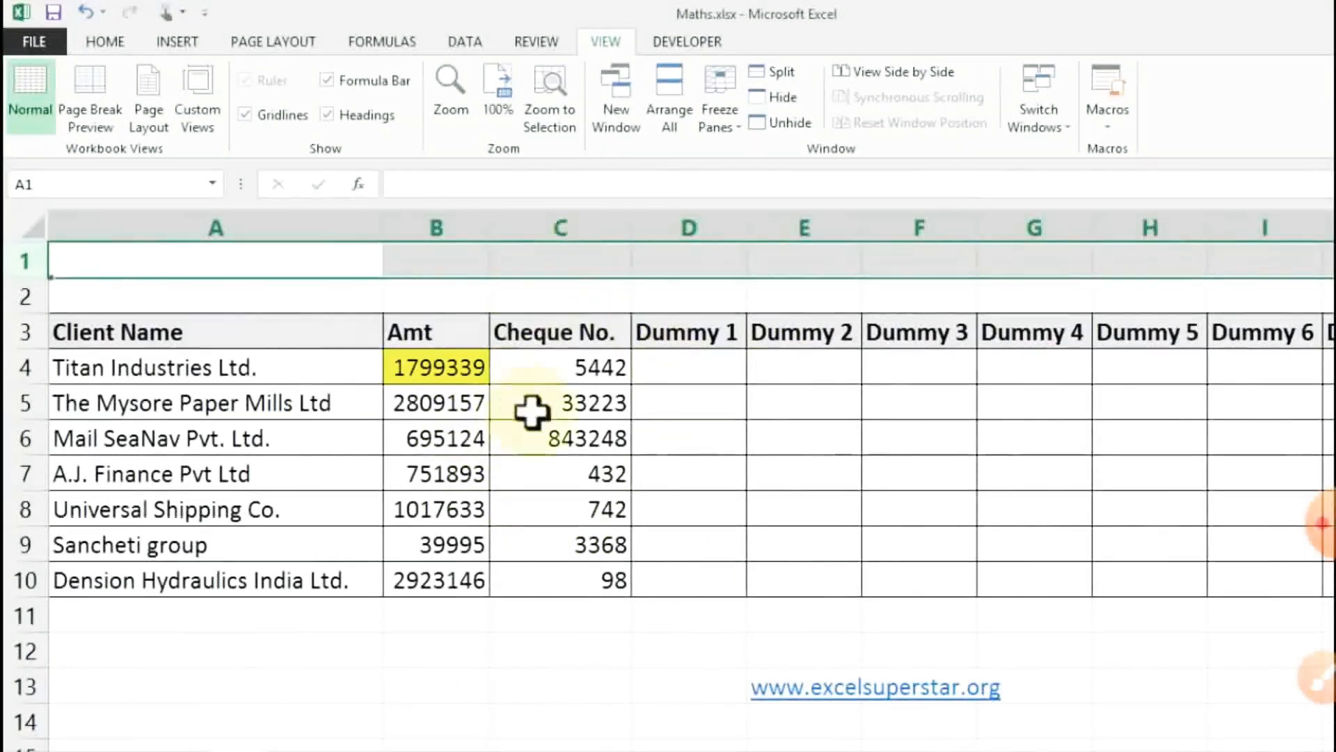
Fill cell D4, the first cell under the Dummy 1 header, with the standard orange color
{"action": "left_click", "coordinate": [689, 359]}
{"action": "left_click", "coordinate": [105, 41]}
{"action": "left_click", "coordinate": [356, 112]}
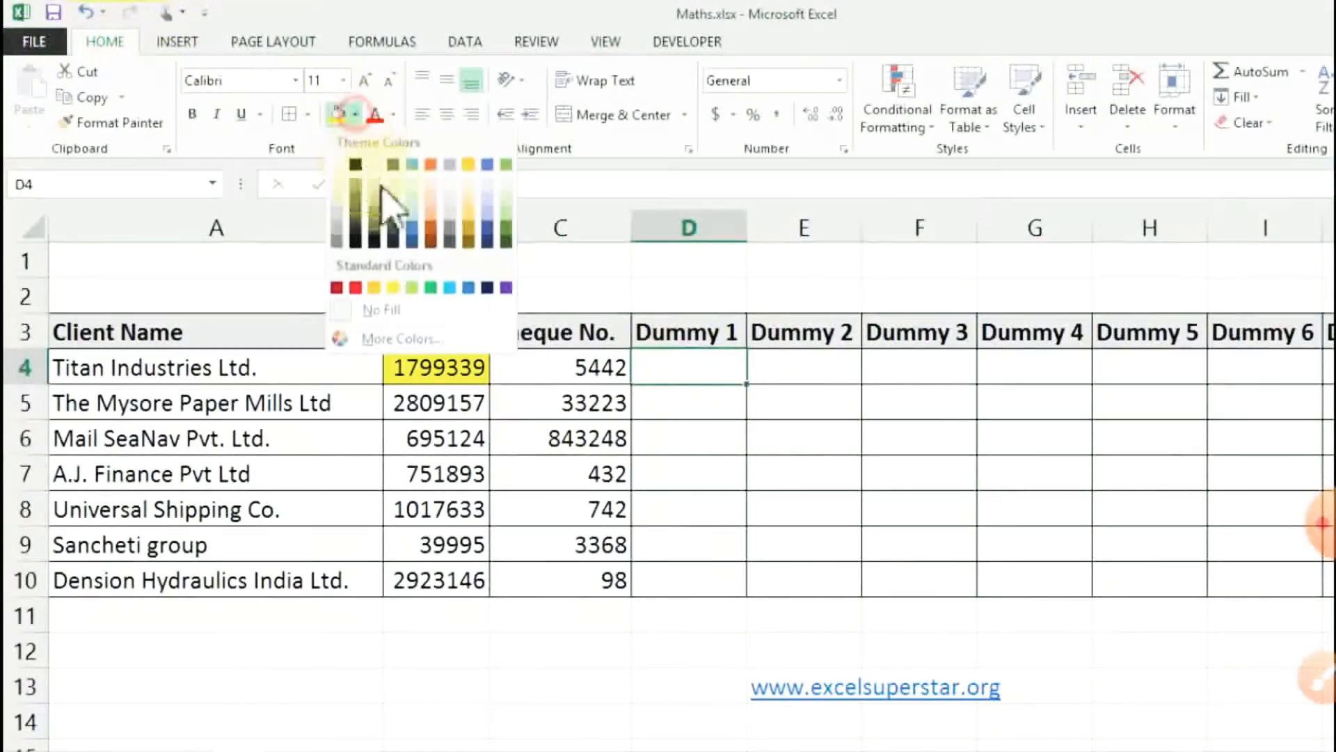
{"action": "left_click", "coordinate": [367, 285]}
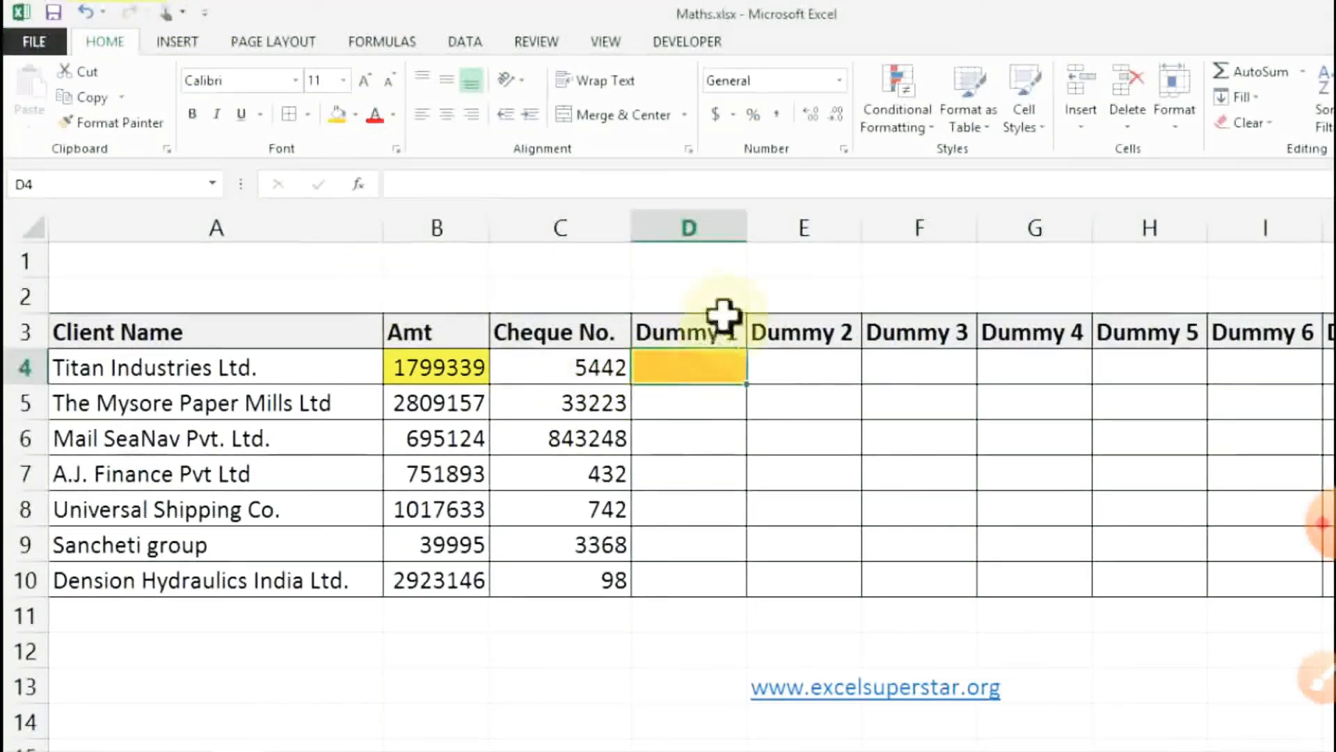
Freeze the panes at cell D4 so that columns A to C and rows 1 to 3 stay fixed
{"action": "left_click", "coordinate": [603, 42]}
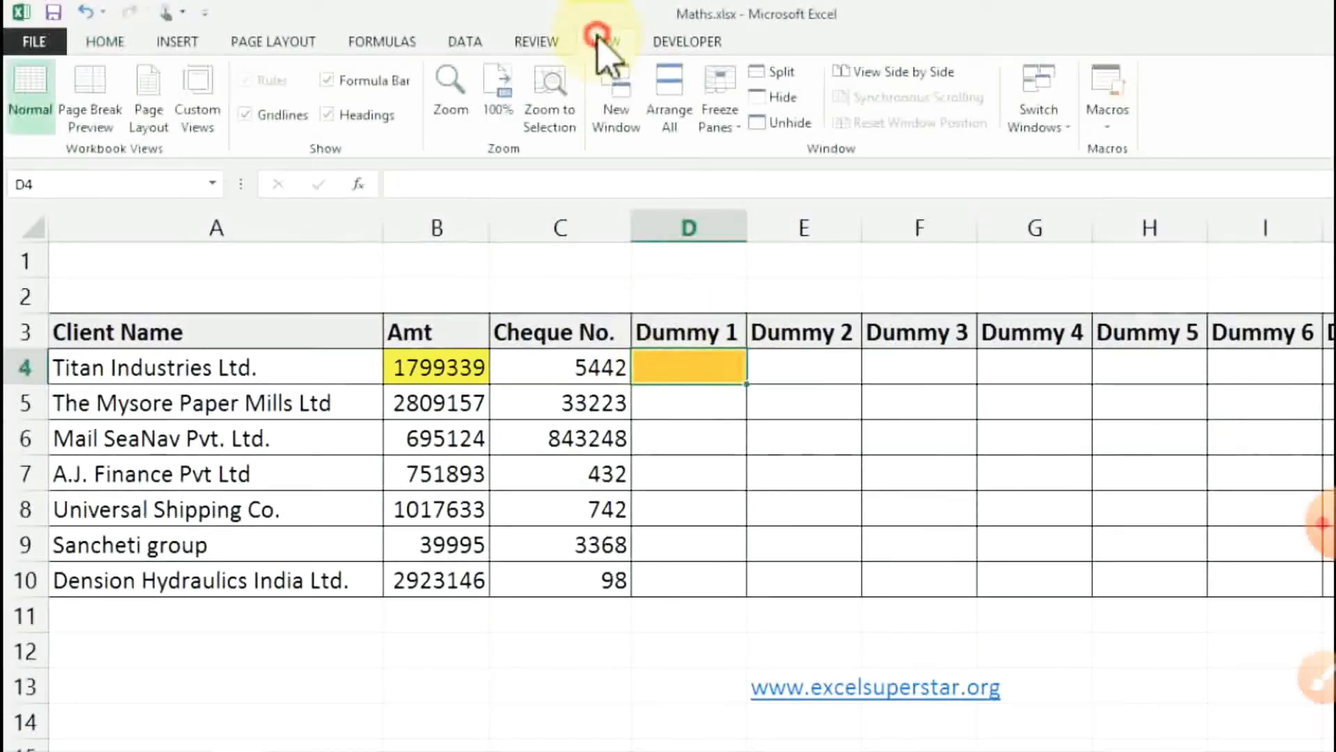
{"action": "left_click", "coordinate": [721, 117]}
{"action": "left_click", "coordinate": [731, 167]}
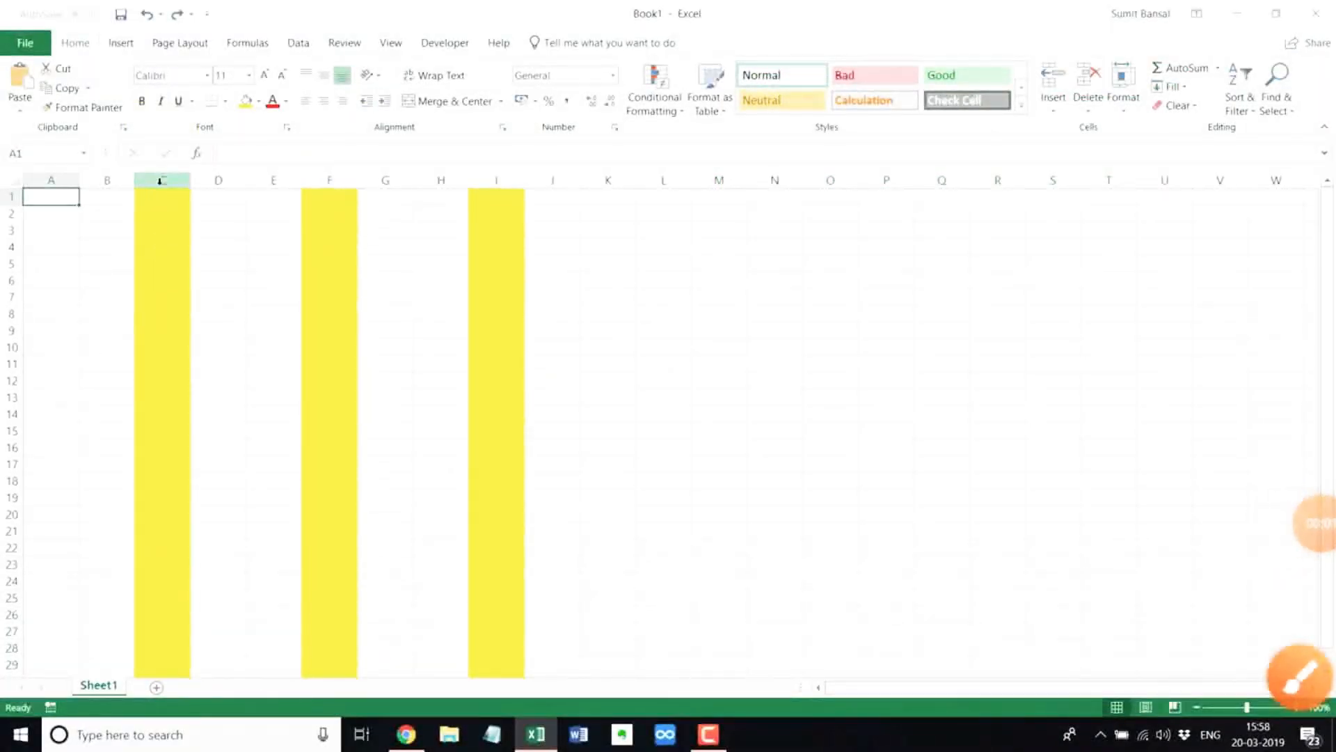
Hide the yellow columns C and F on Sheet1 of Book1
{"action": "left_click", "coordinate": [159, 197]}
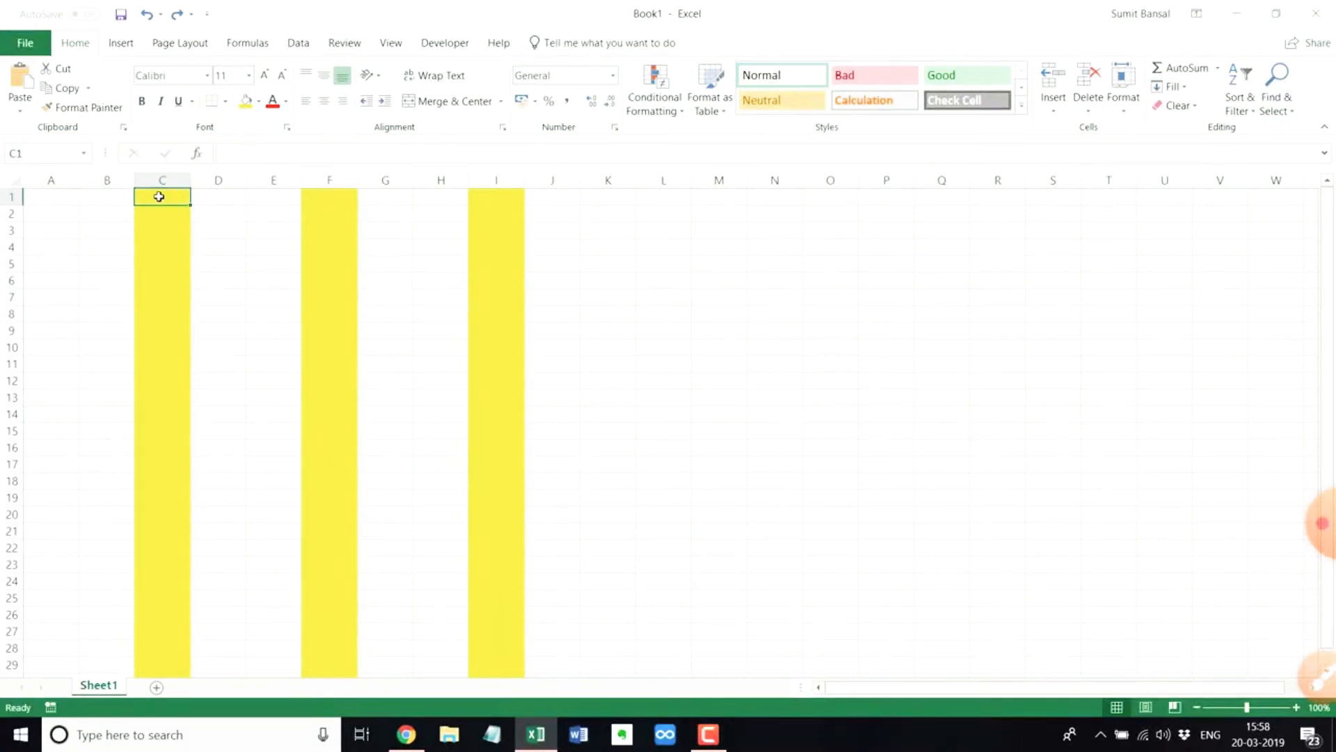
{"action": "key", "text": "ctrl+0"}
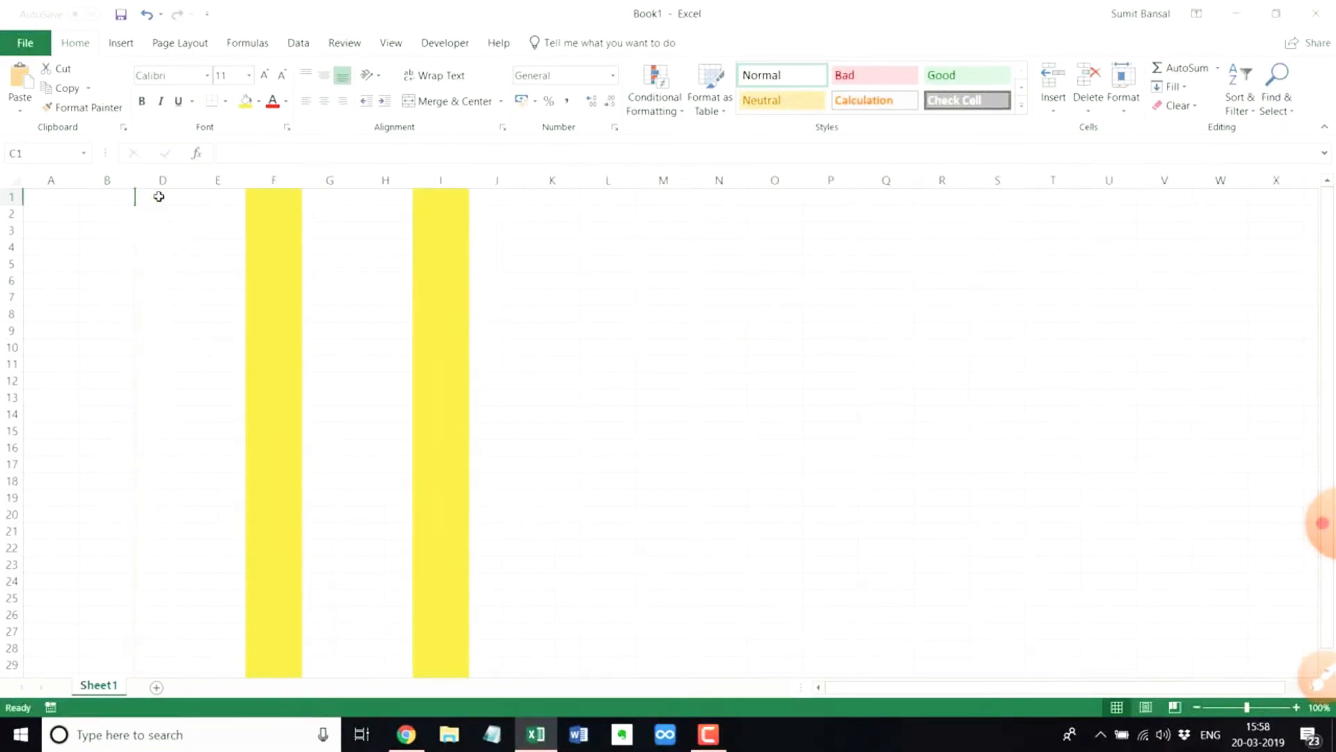
{"action": "left_click", "coordinate": [272, 195]}
{"action": "key", "text": "ctrl+space"}
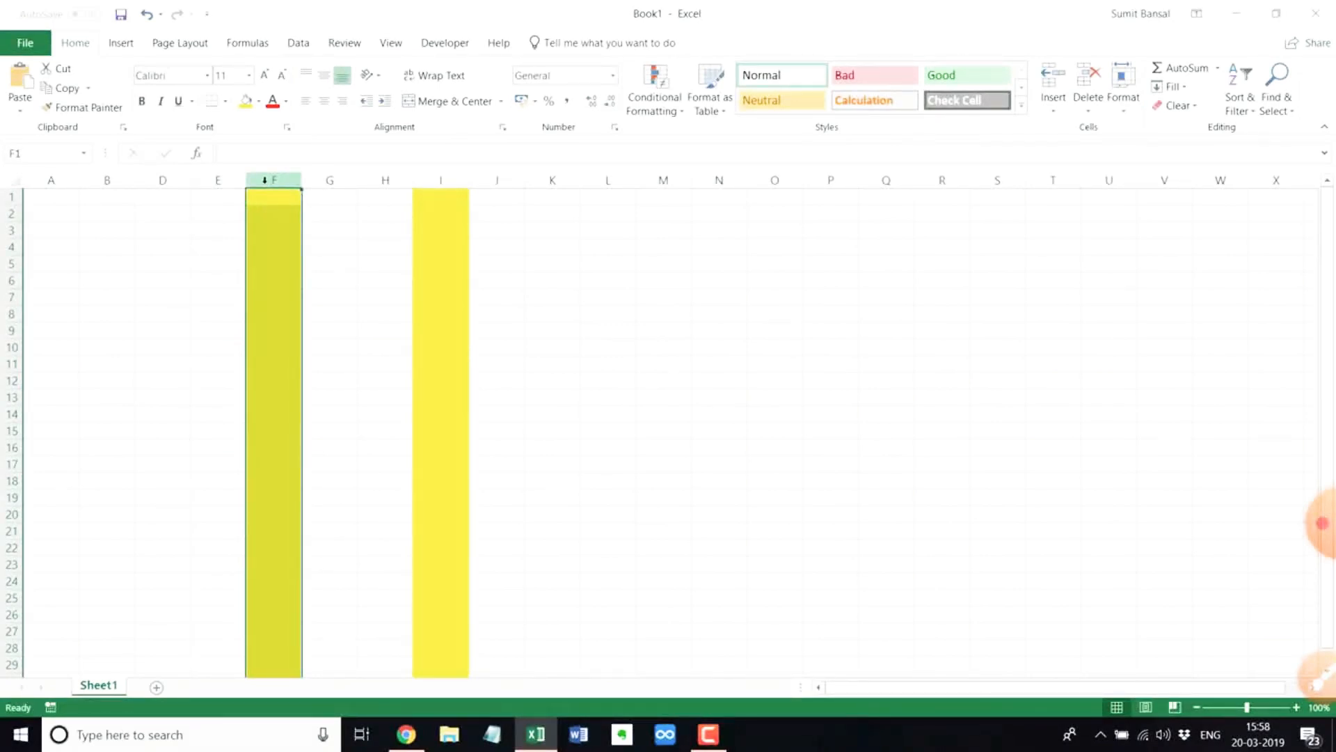
{"action": "right_click", "coordinate": [265, 180]}
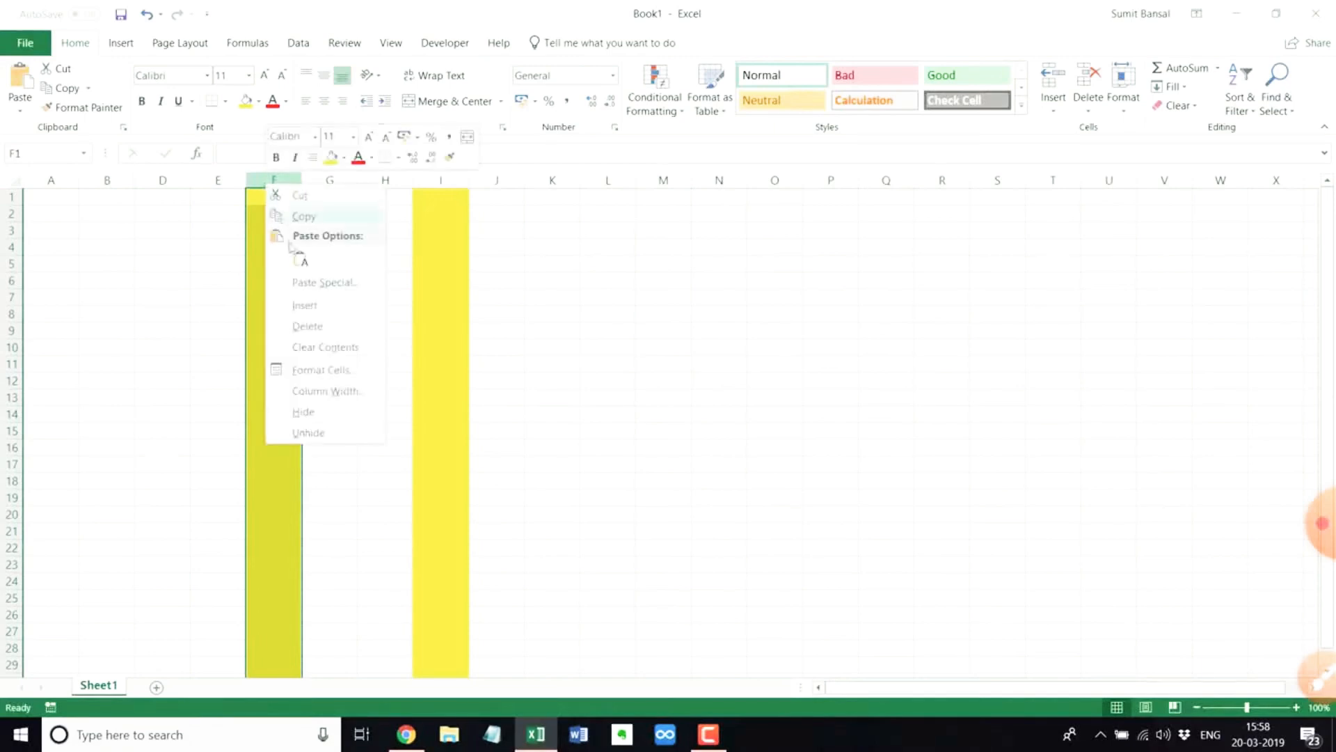
{"action": "left_click", "coordinate": [315, 418]}
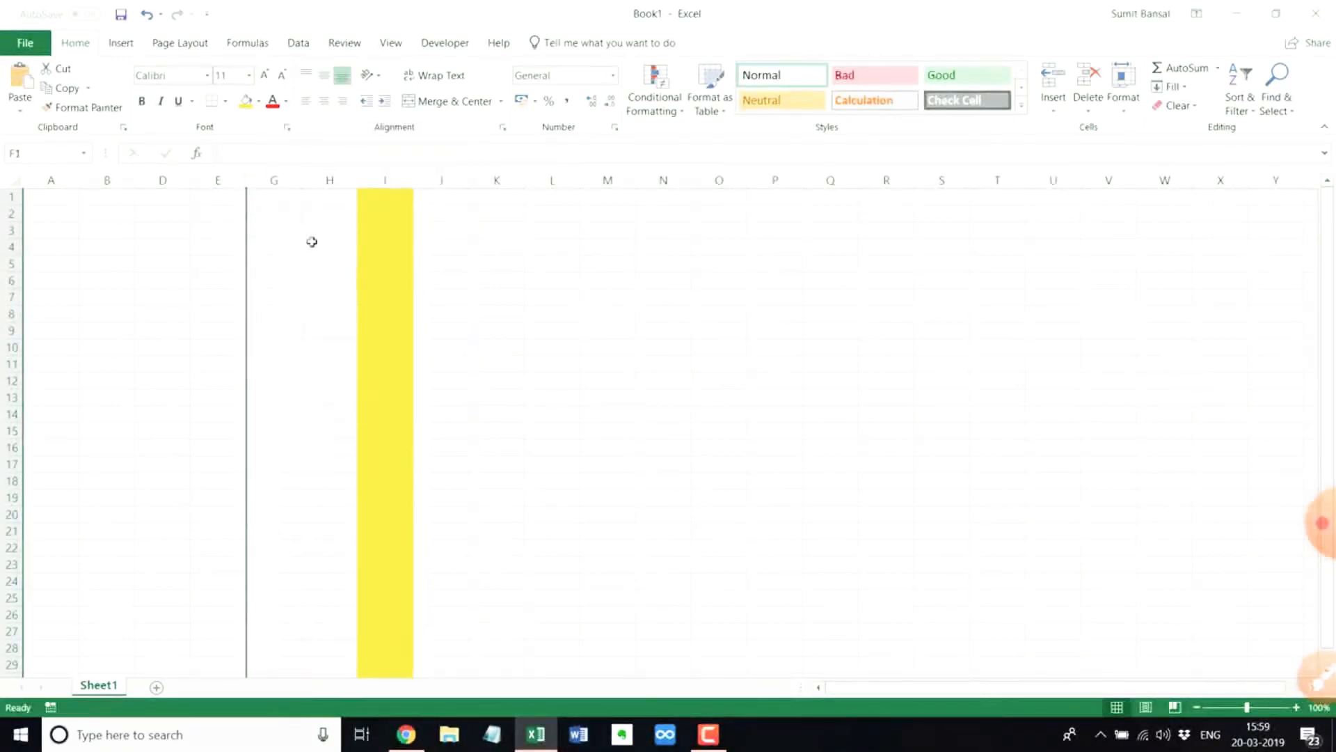
Hide the remaining yellow column I
{"action": "left_click", "coordinate": [375, 196]}
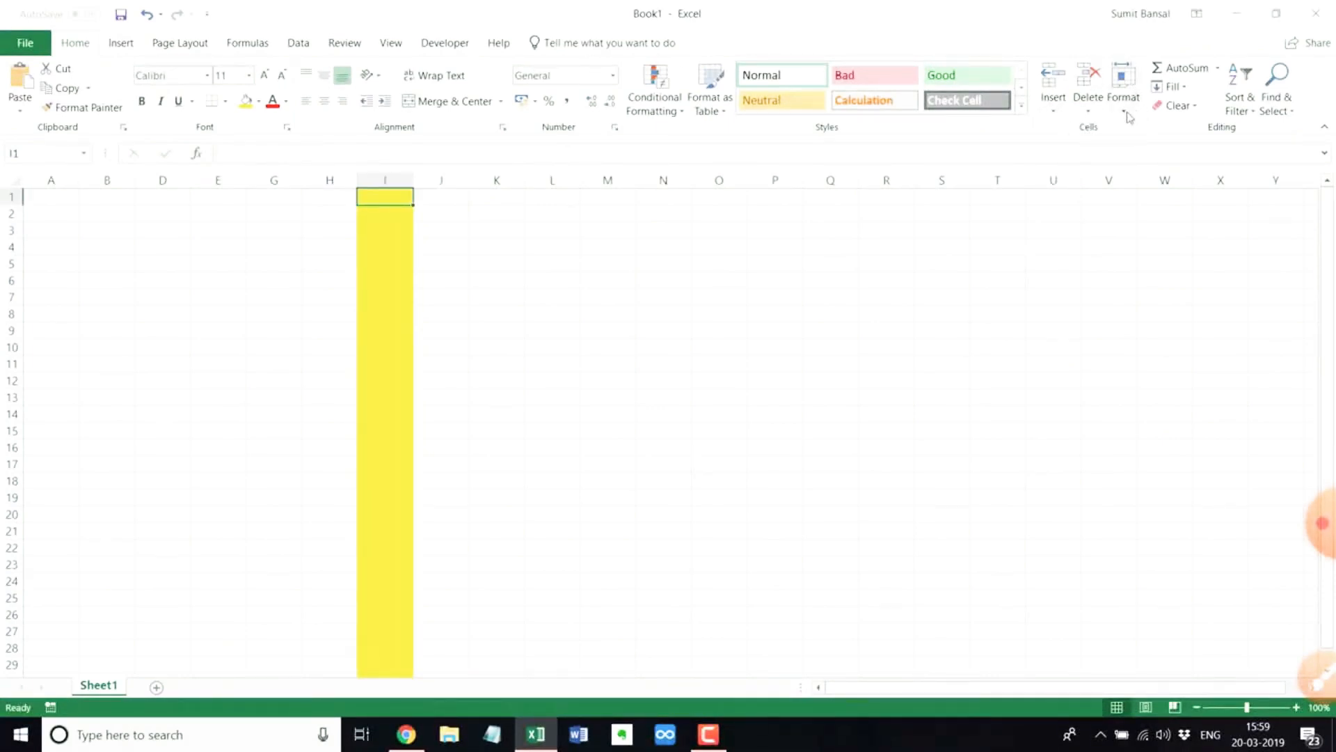
{"action": "left_click", "coordinate": [1124, 90]}
{"action": "mouse_move", "coordinate": [1182, 276]}
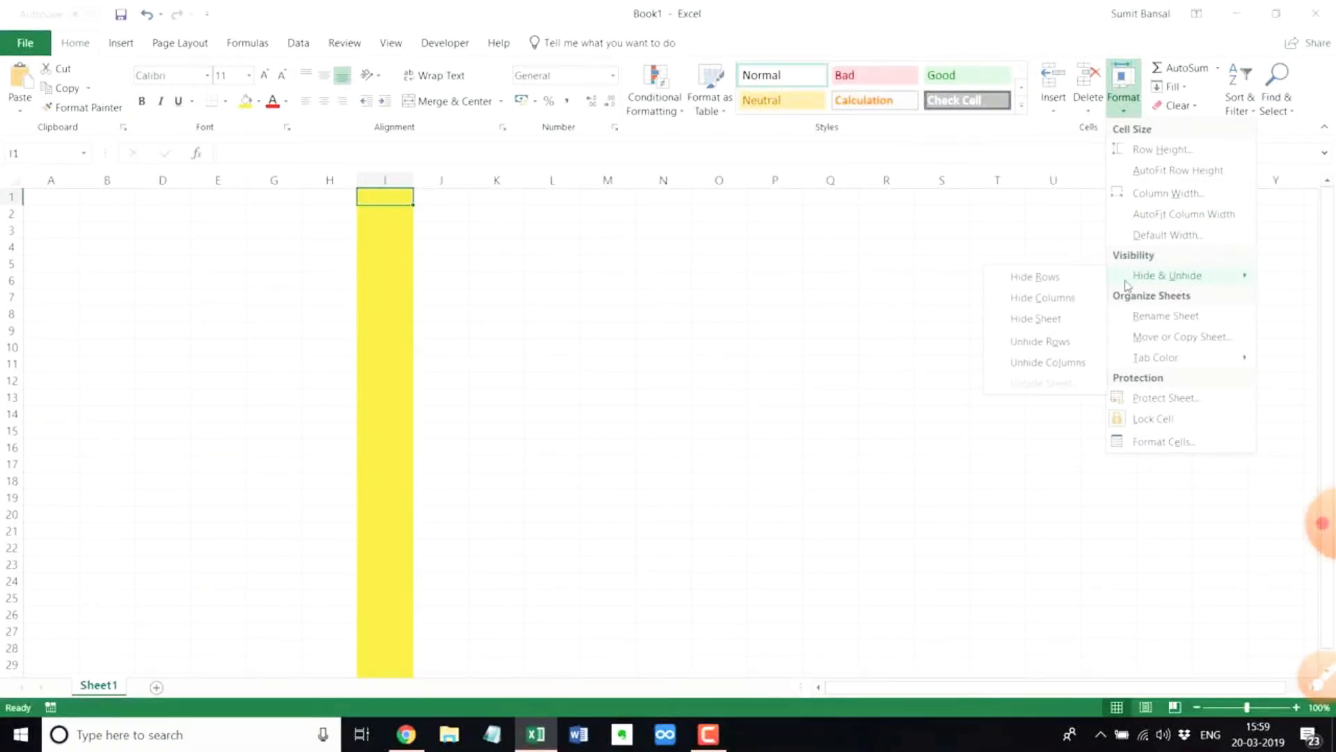
{"action": "left_click", "coordinate": [1059, 304]}
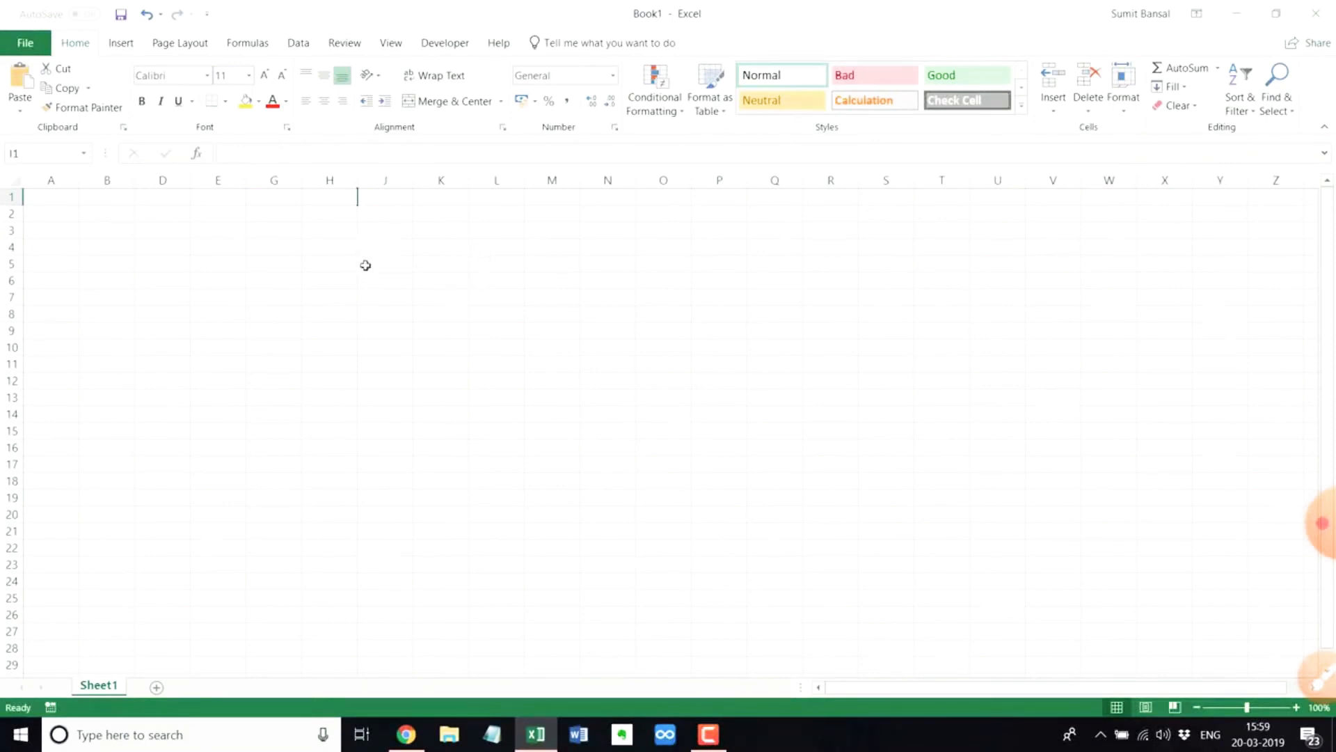
Reveal hidden column C by widening it from the boundary between columns B and D
{"action": "scroll", "coordinate": [375, 273], "scroll_direction": "up", "scroll_amount": 6}
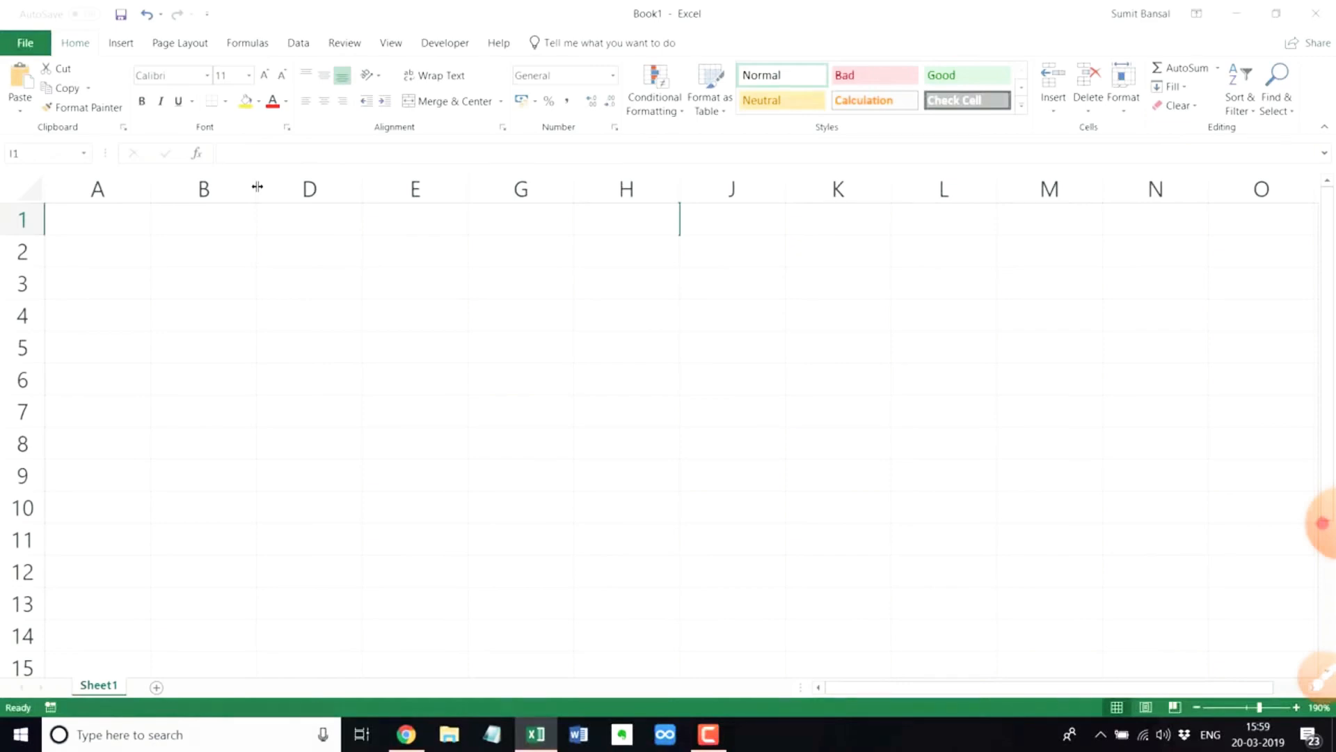
{"action": "left_click_drag", "start_coordinate": [257, 186], "coordinate": [342, 185]}
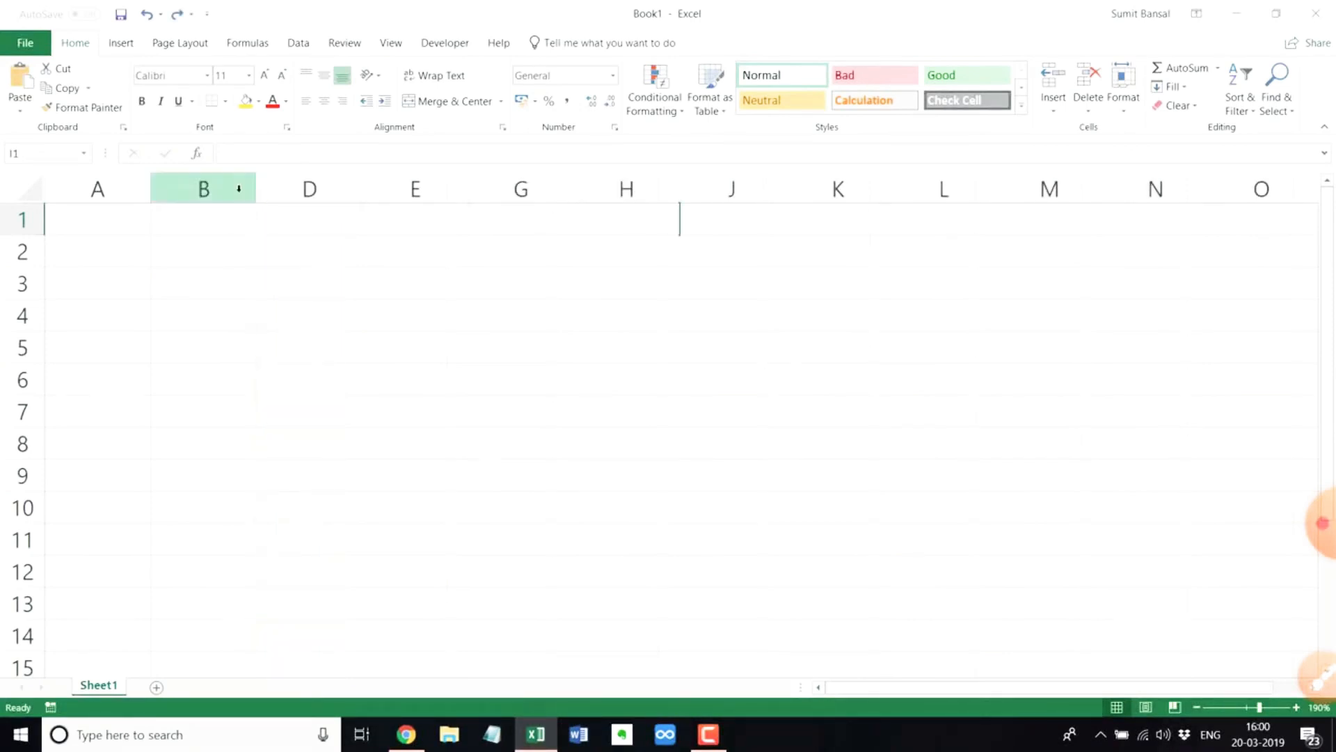
Unhide column C by applying Unhide to the neighboring columns B and D
{"action": "left_click_drag", "start_coordinate": [222, 189], "coordinate": [311, 188]}
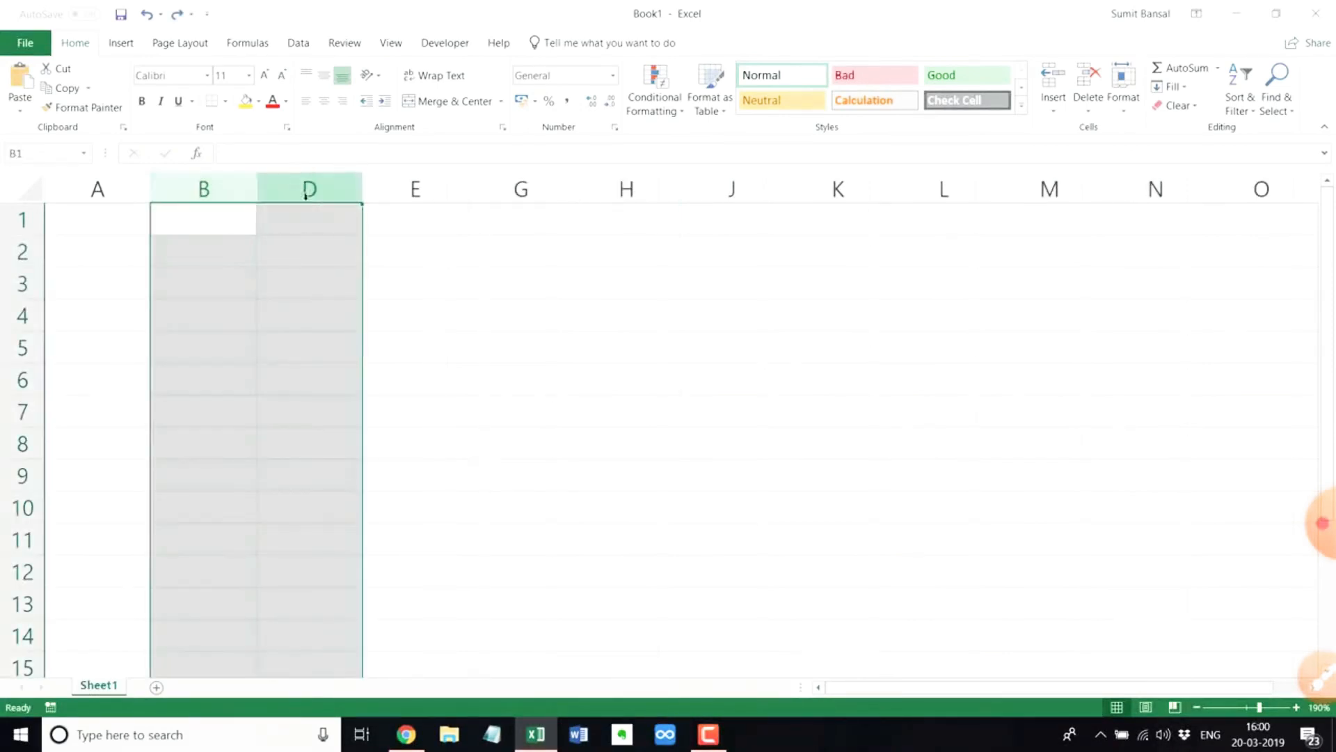
{"action": "right_click", "coordinate": [288, 198]}
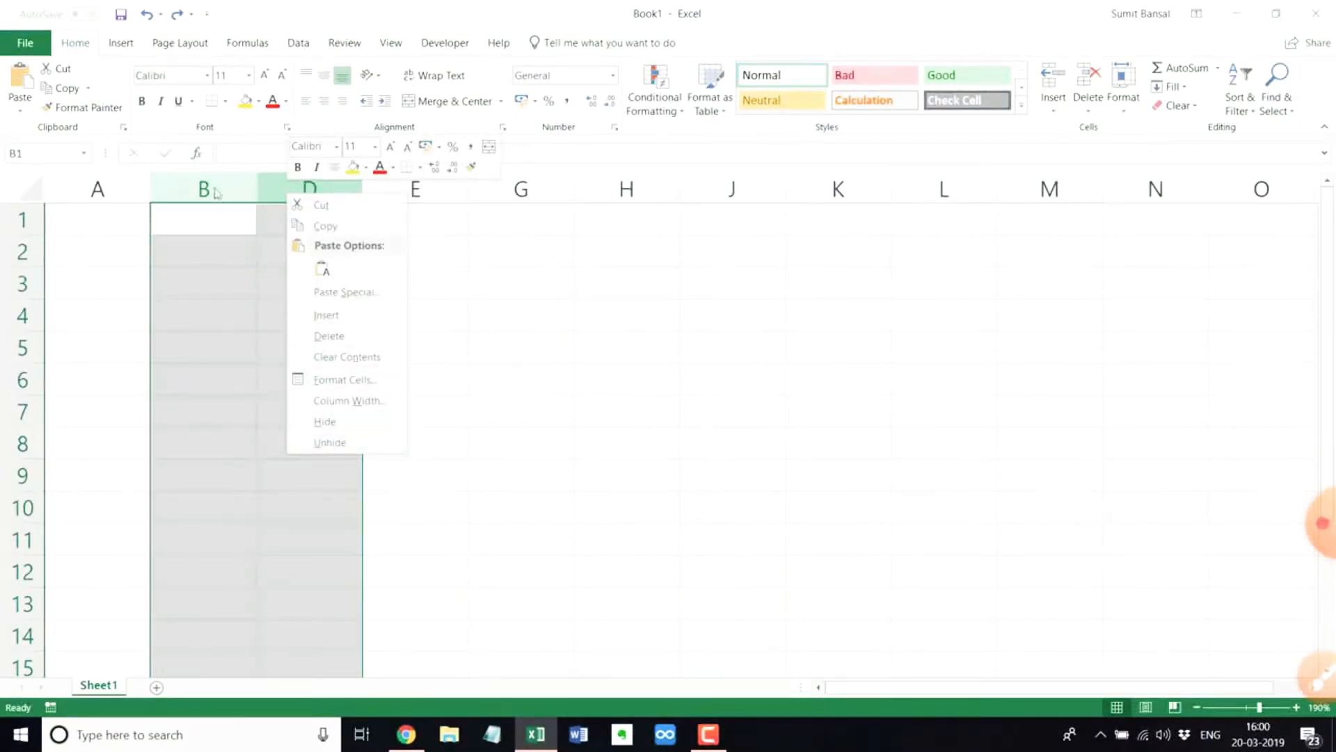
{"action": "left_click", "coordinate": [331, 443]}
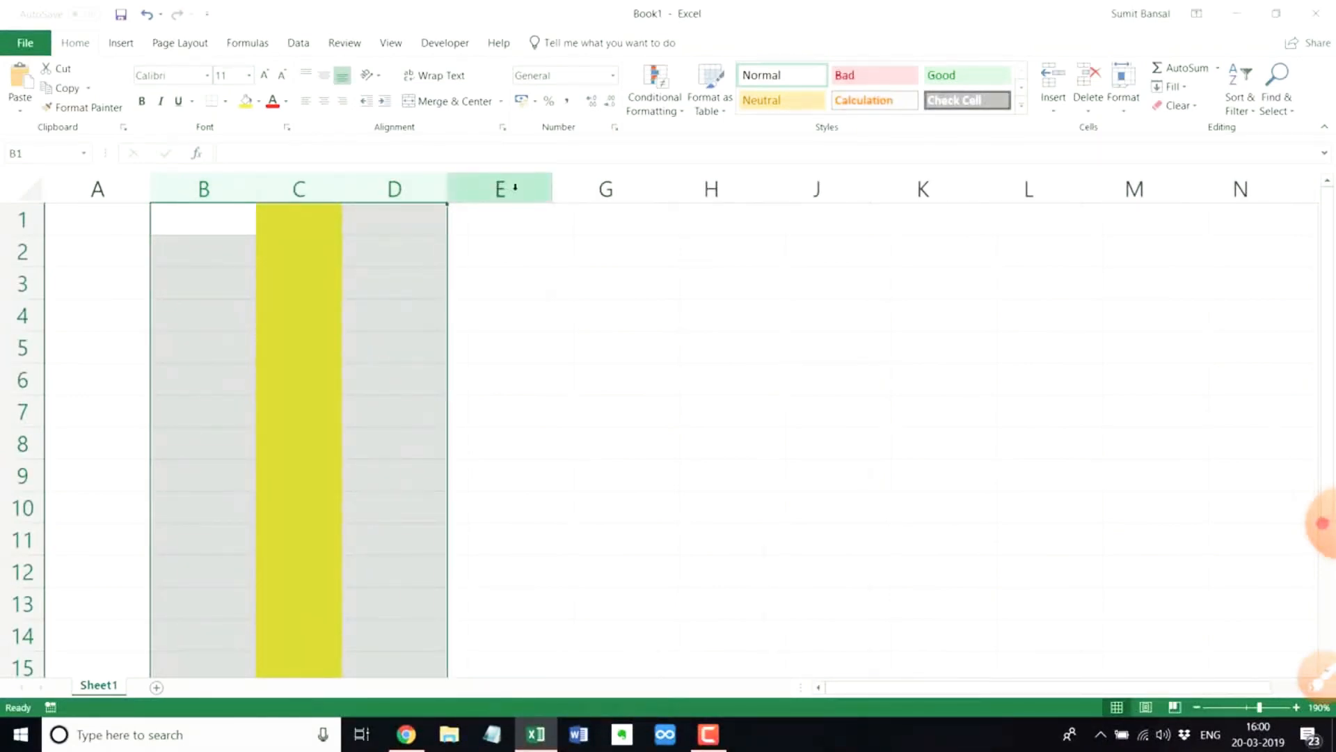
Unhide column F by applying Unhide Columns to the neighboring columns E and G
{"action": "left_click_drag", "start_coordinate": [522, 186], "coordinate": [576, 188]}
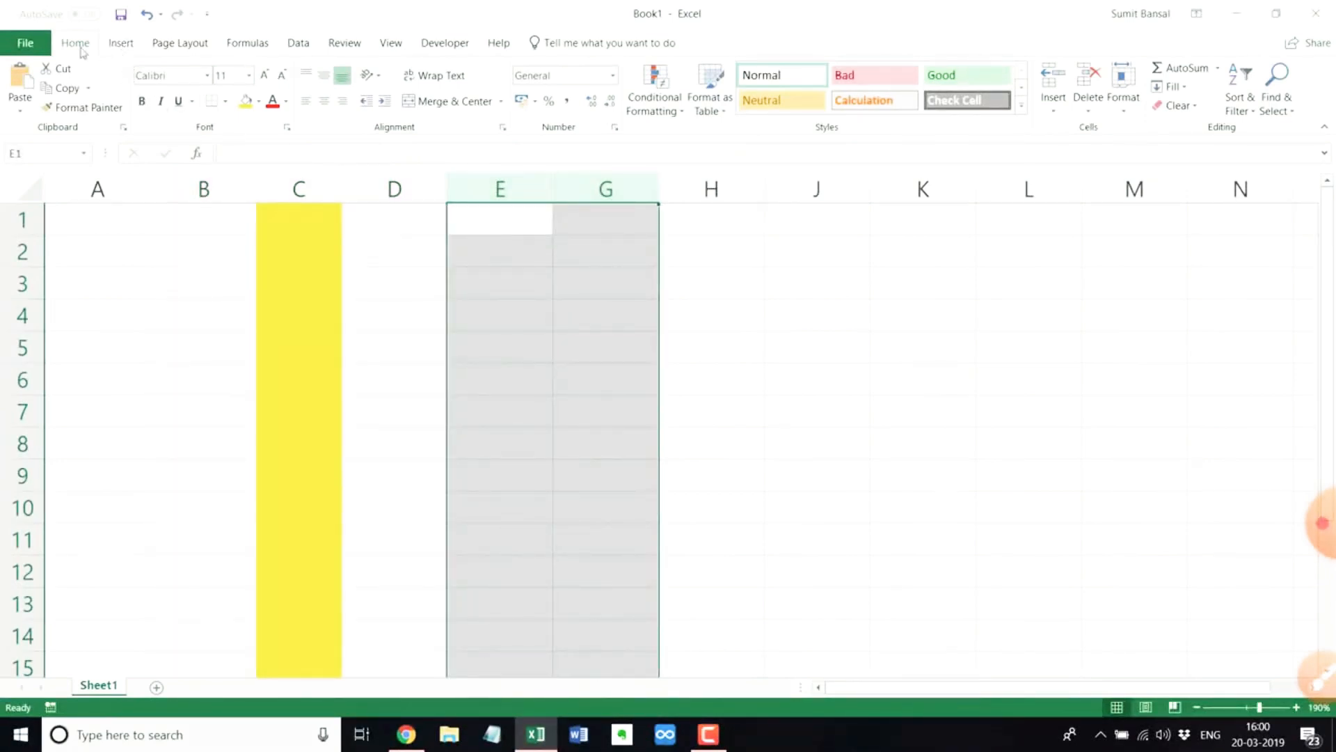
{"action": "left_click", "coordinate": [1137, 112]}
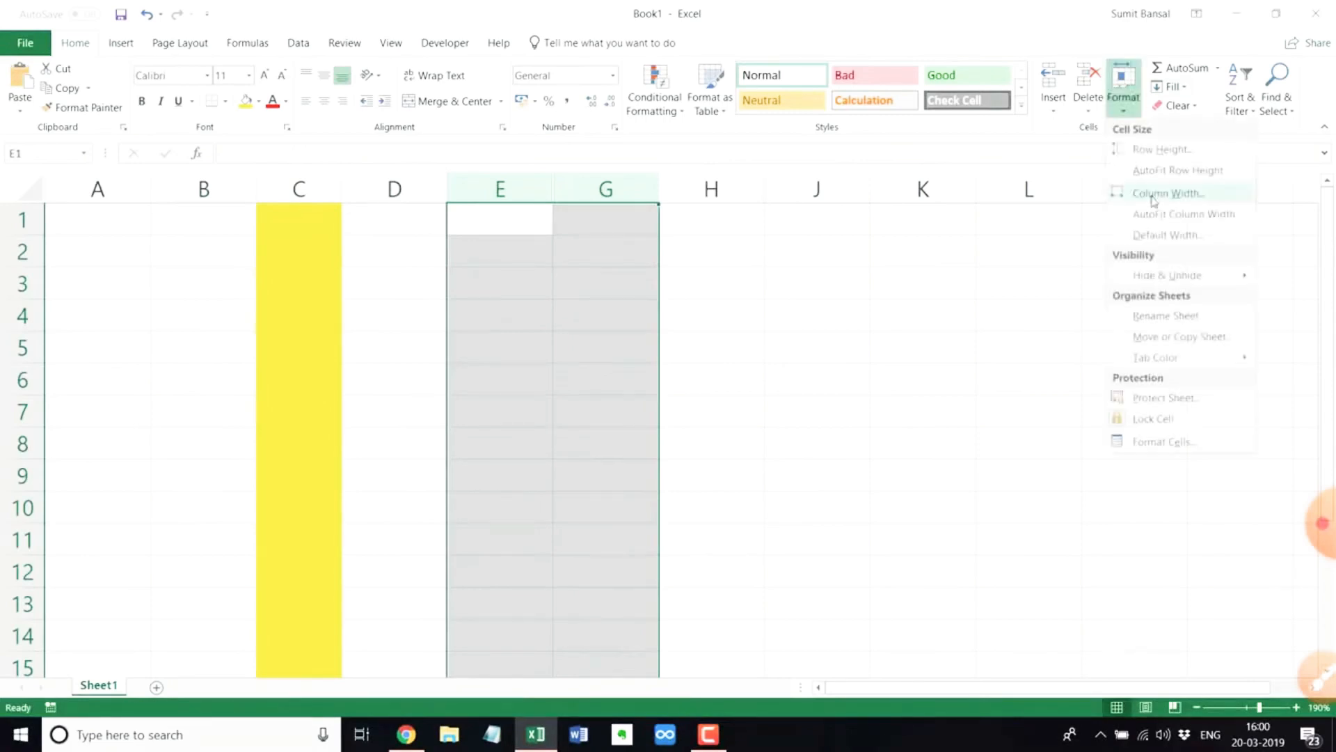
{"action": "mouse_move", "coordinate": [1149, 278]}
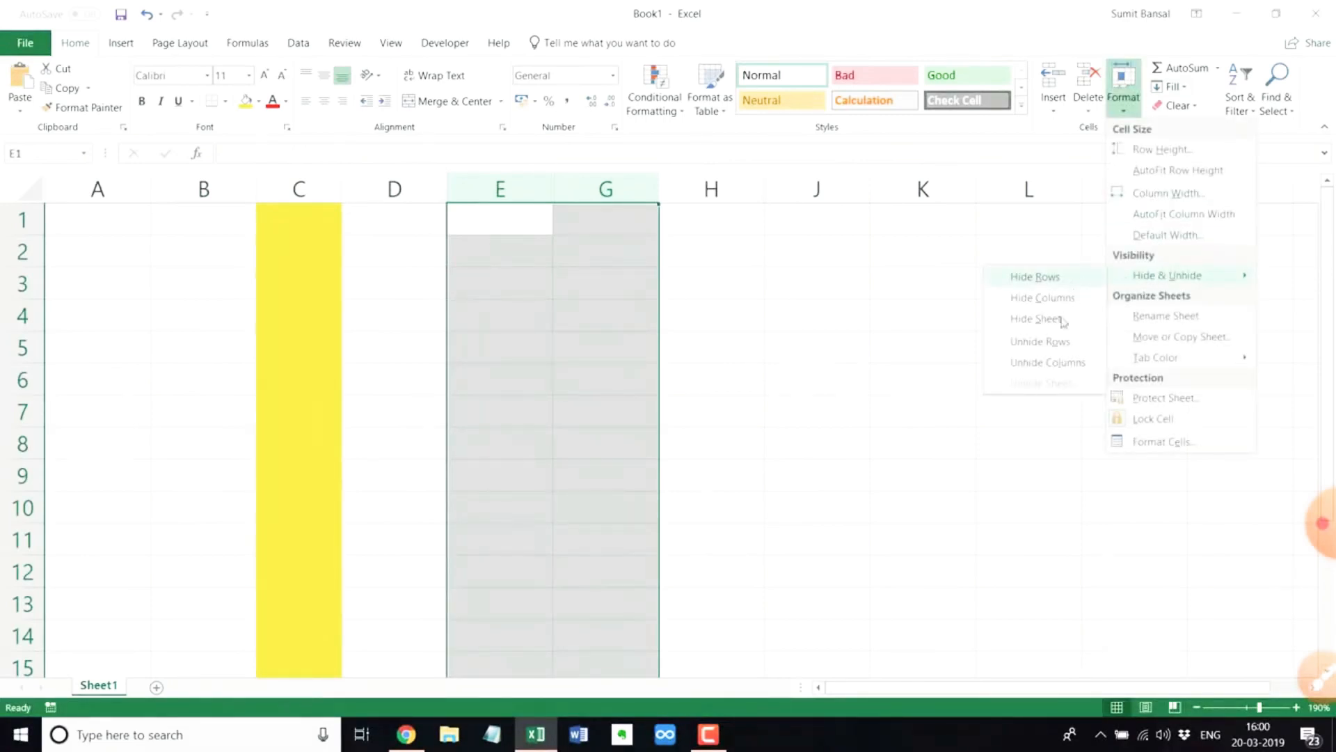
{"action": "left_click", "coordinate": [1048, 362]}
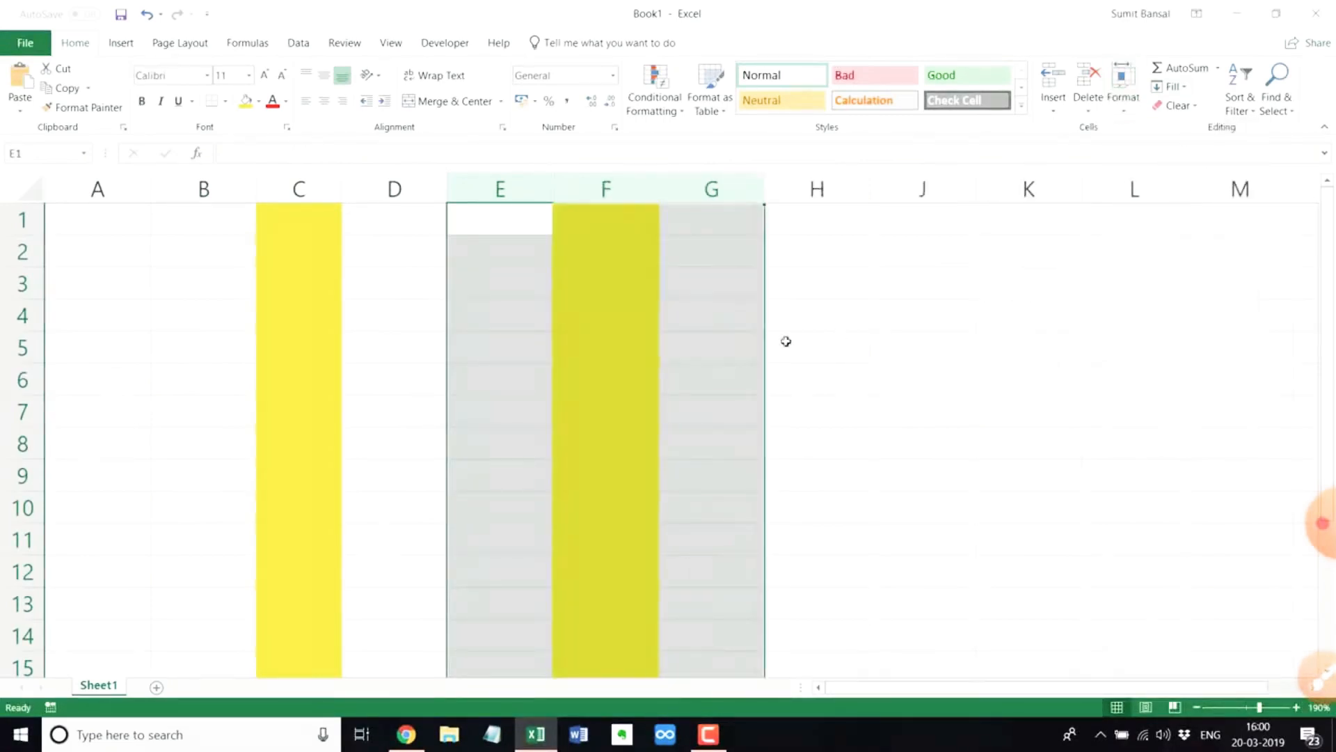
Fill the whole of row 8 with light blue
{"action": "scroll", "coordinate": [408, 348], "scroll_direction": "down", "scroll_amount": 2, "text": "ctrl"}
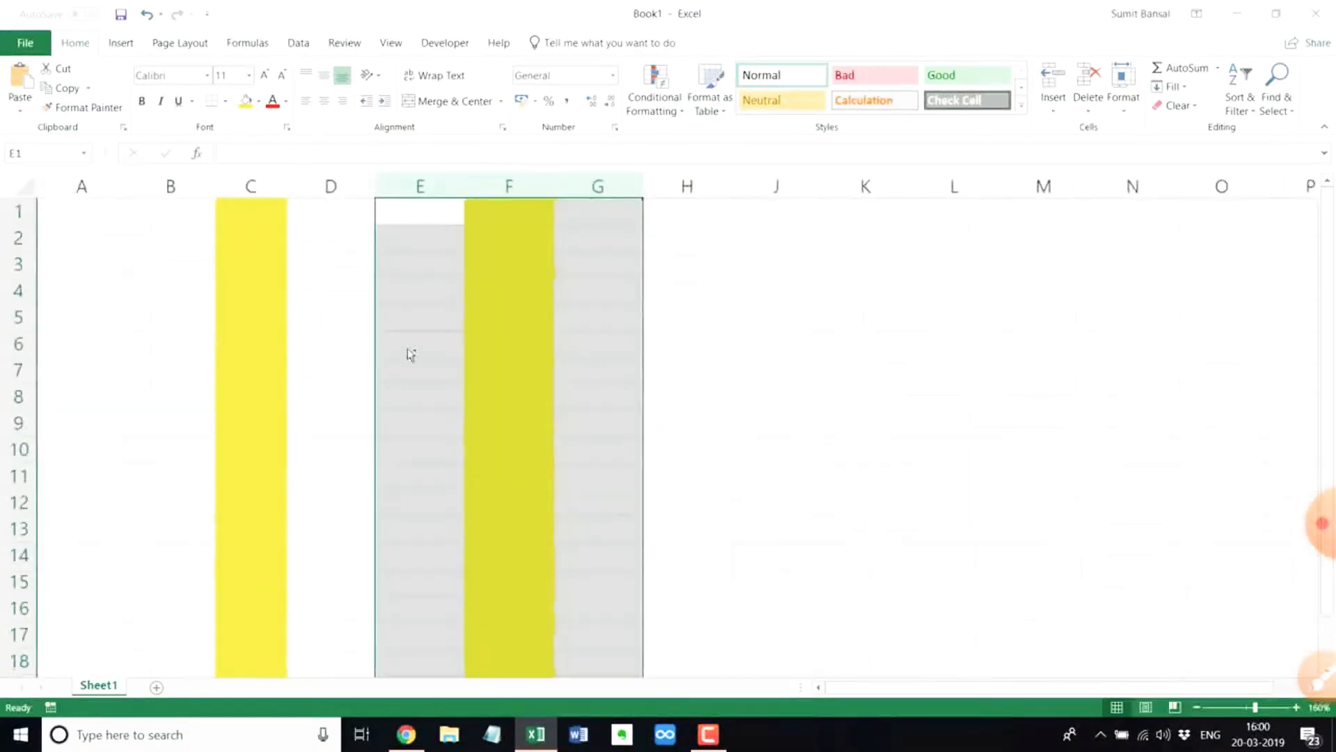
{"action": "left_click", "coordinate": [19, 396]}
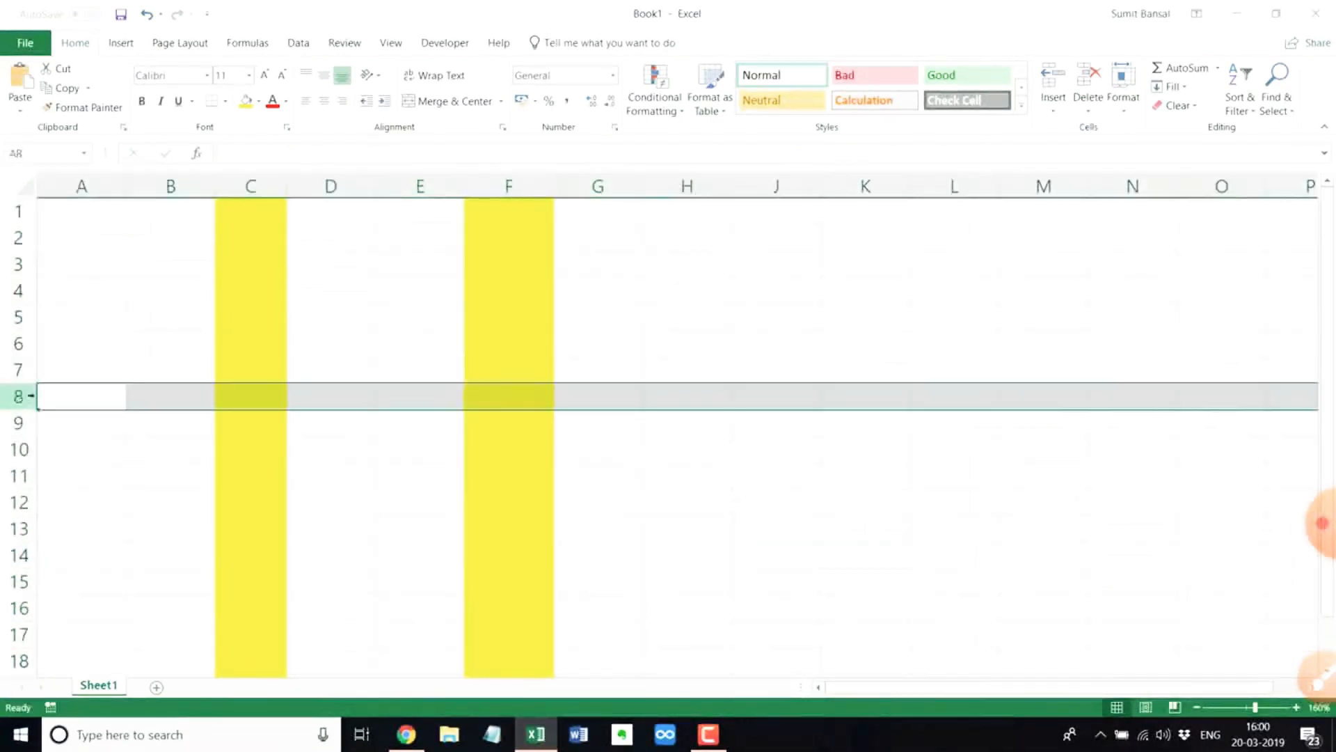
{"action": "left_click", "coordinate": [258, 101]}
{"action": "left_click", "coordinate": [263, 270]}
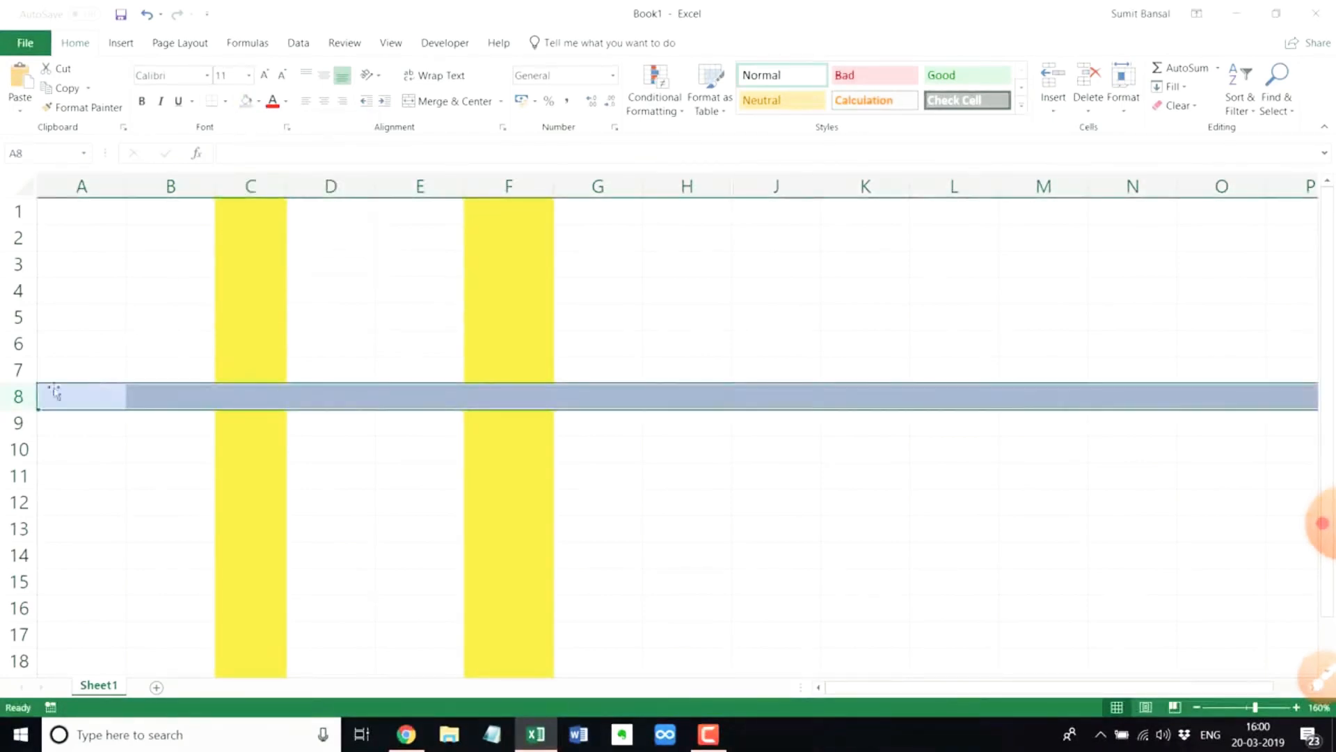
Undo the fill on row 8
{"action": "right_click", "coordinate": [18, 396]}
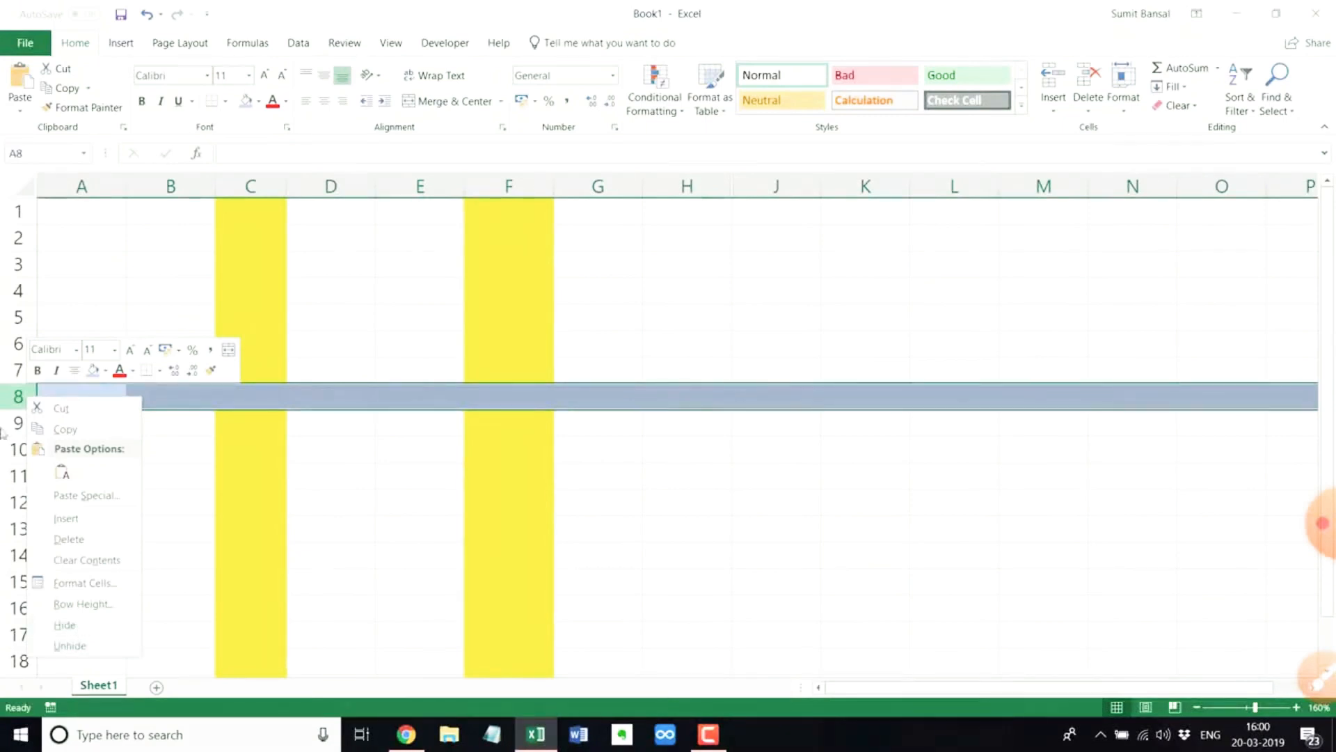
{"action": "left_click", "coordinate": [19, 396]}
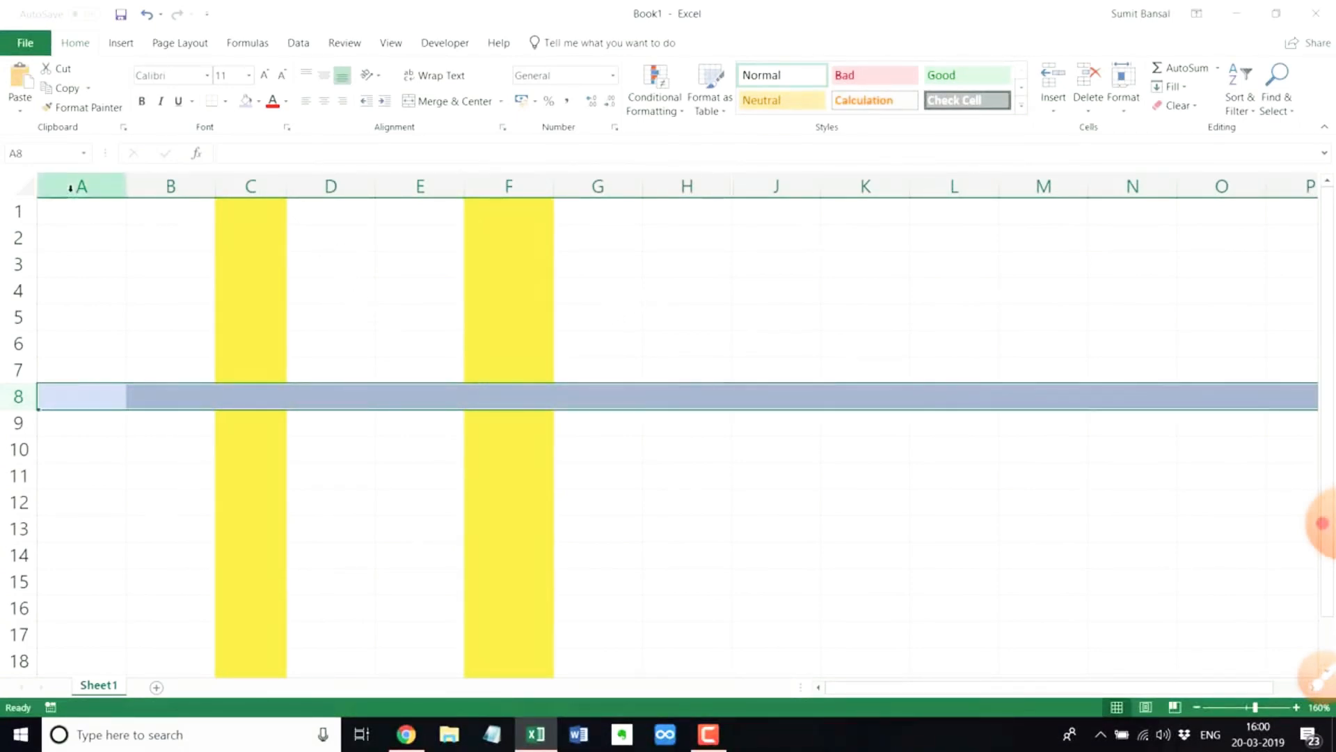
{"action": "key", "text": "ctrl+z"}
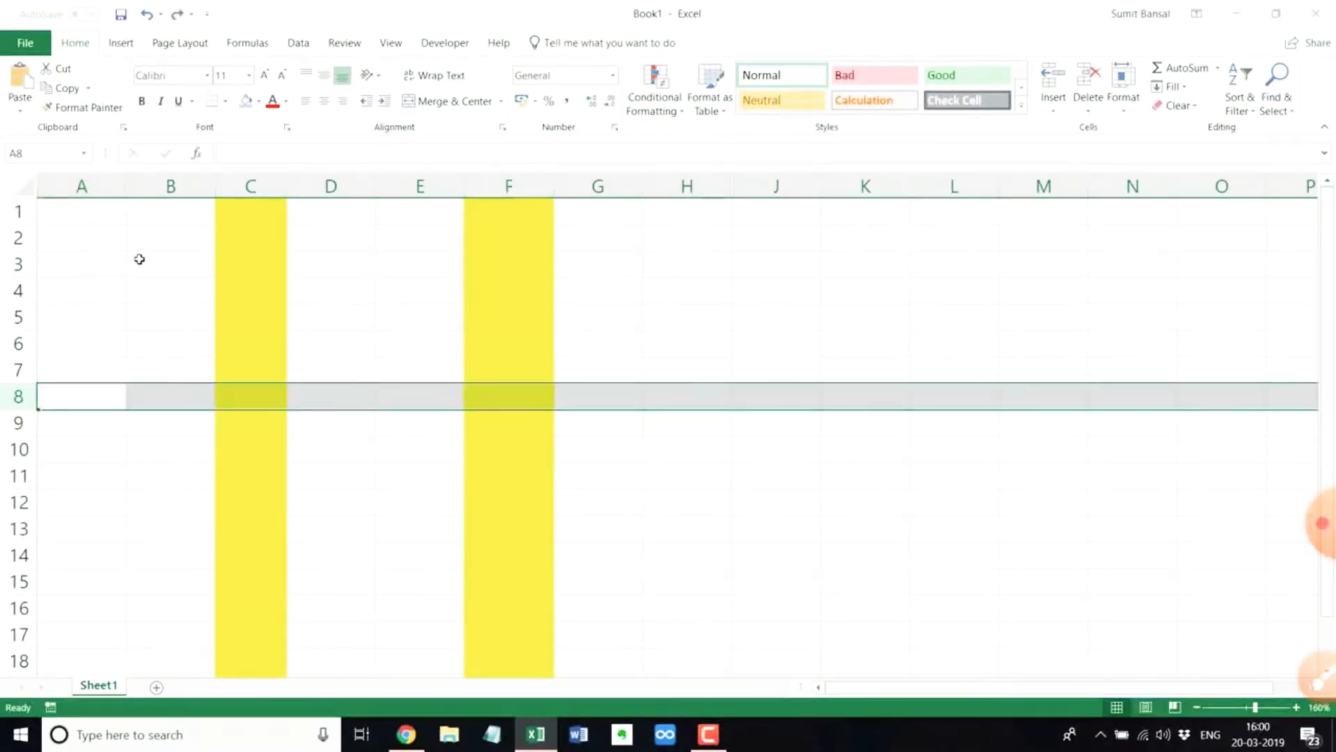
Fill the whole of column A with light orange and hide the column
{"action": "left_click", "coordinate": [81, 187]}
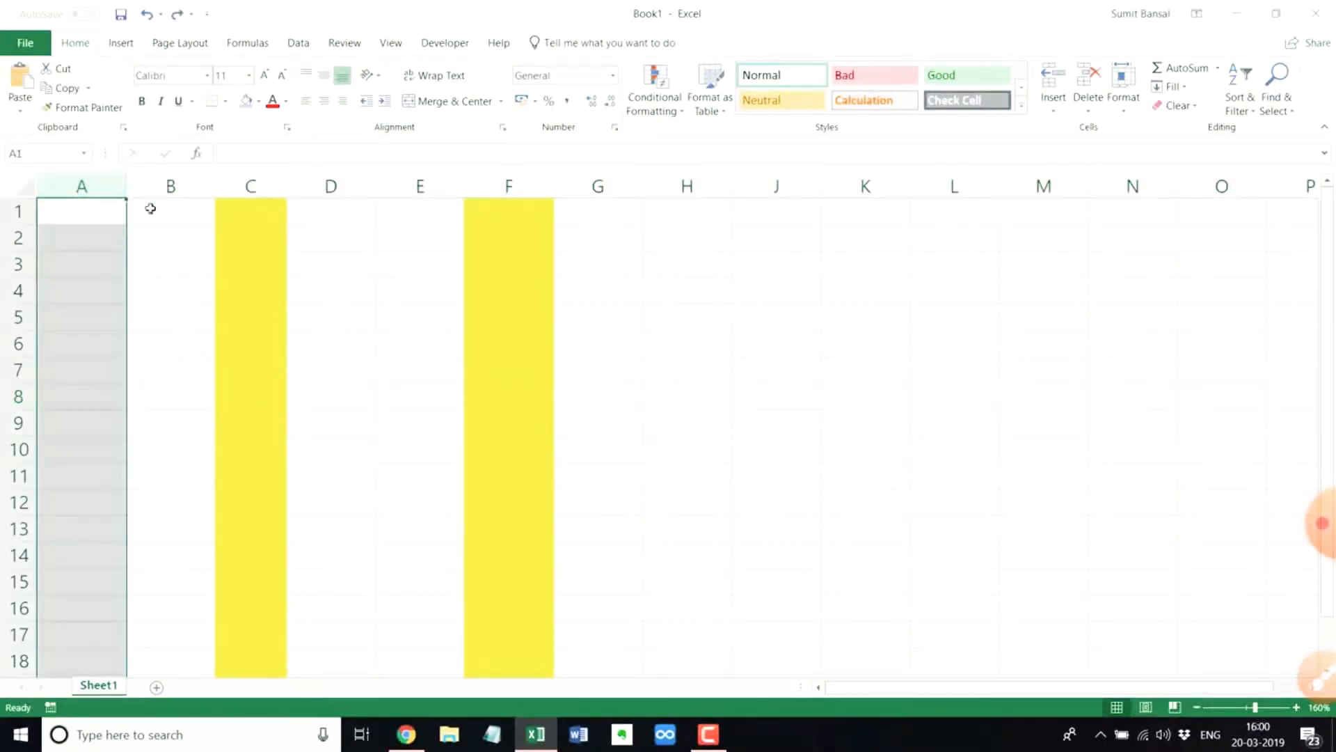
{"action": "left_click", "coordinate": [258, 102]}
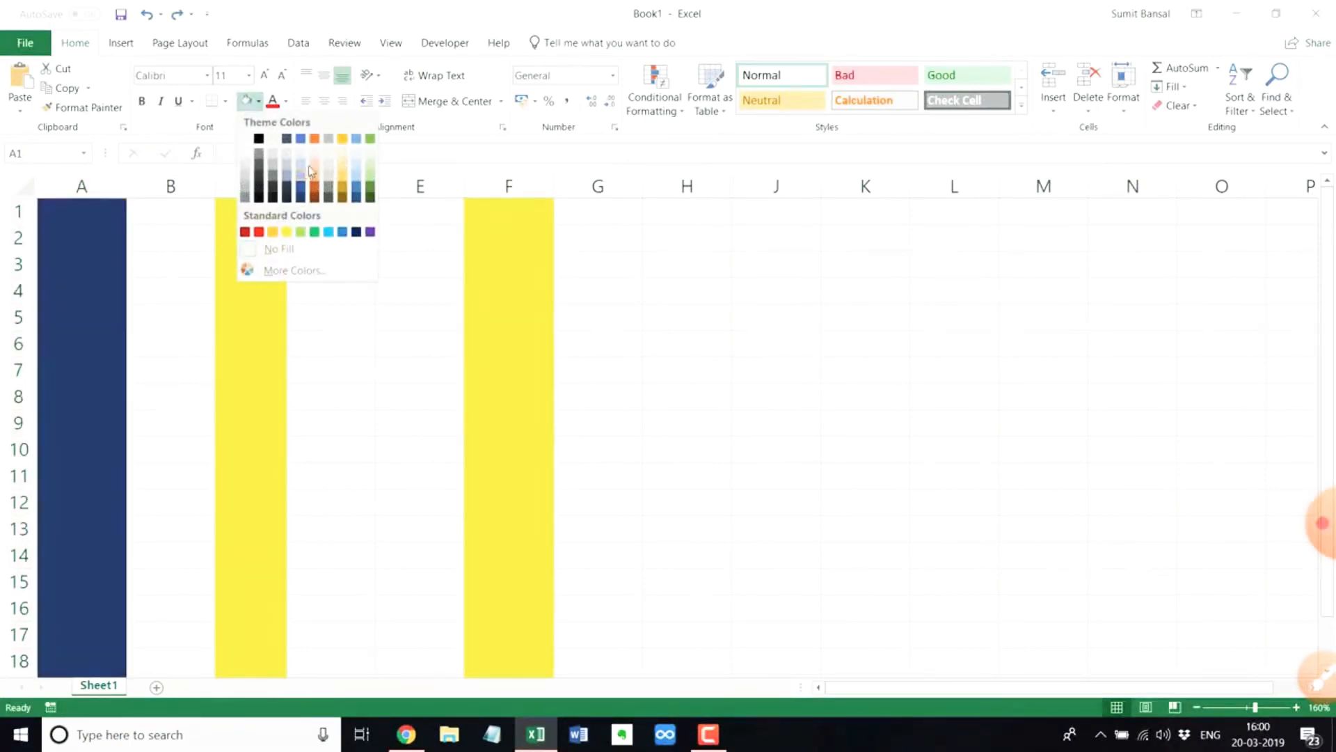
{"action": "left_click", "coordinate": [314, 167]}
{"action": "right_click", "coordinate": [92, 185]}
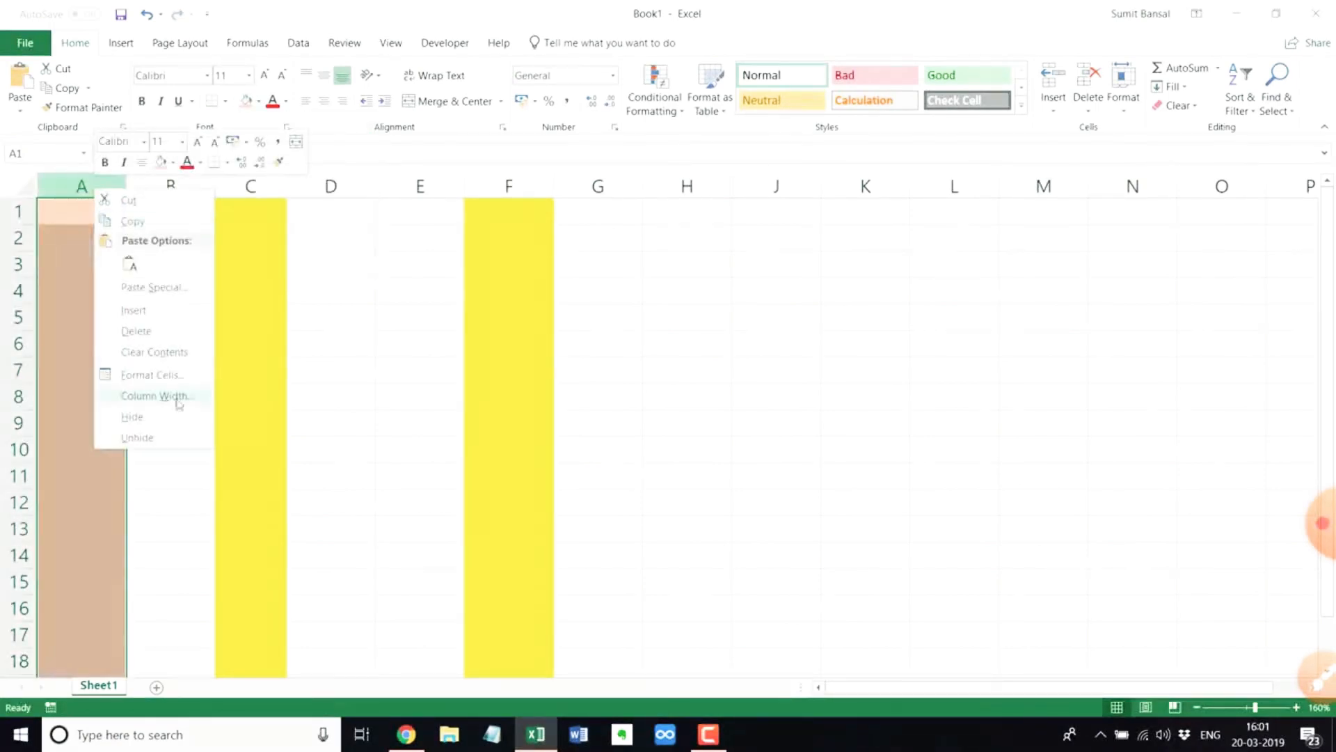
{"action": "left_click", "coordinate": [174, 416]}
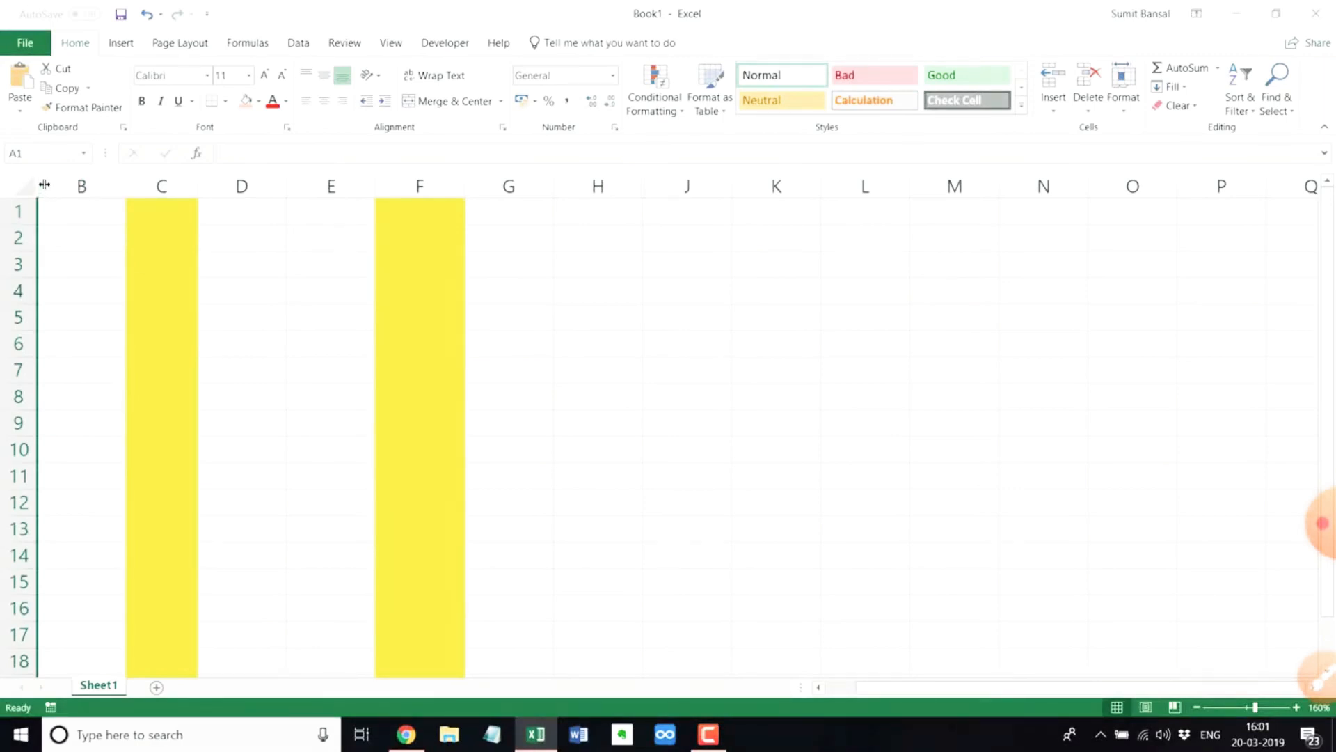
Reveal hidden column A by widening it from the sheet's edge, and undo the change
{"action": "left_click_drag", "start_coordinate": [44, 184], "coordinate": [117, 180]}
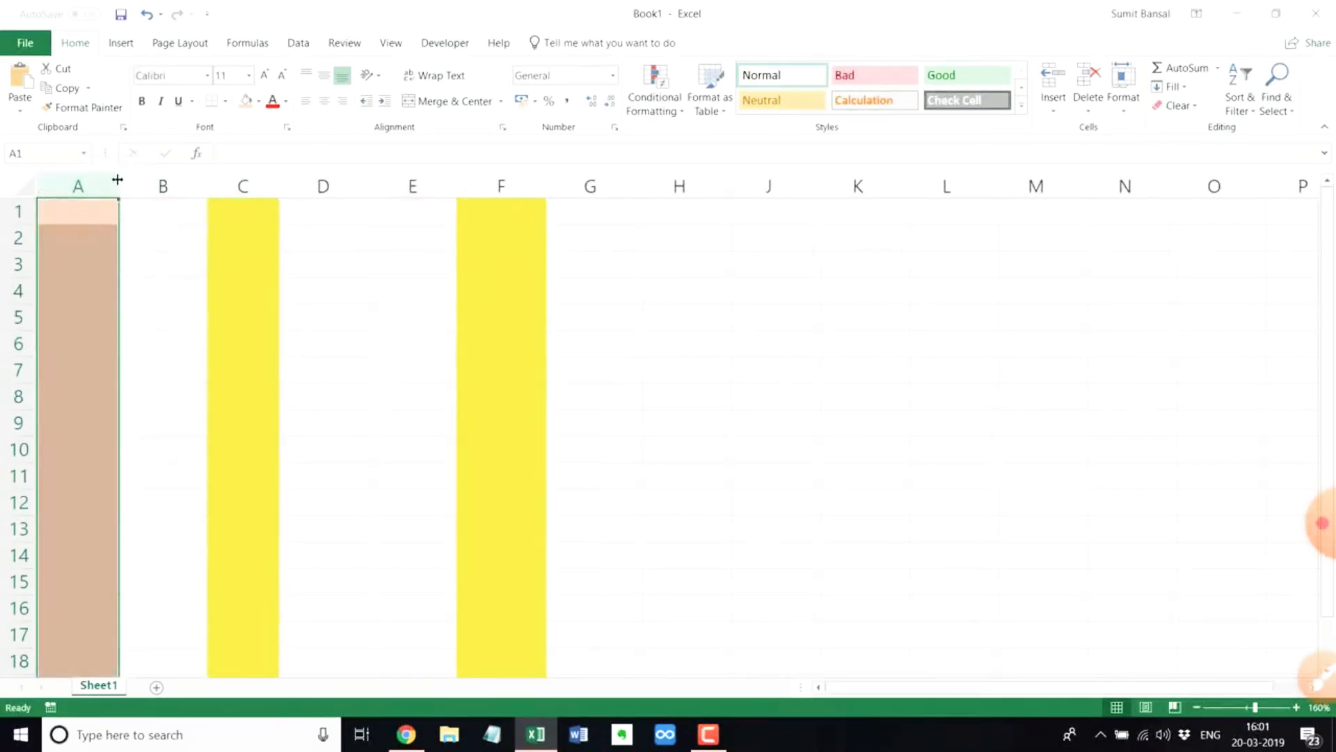
{"action": "key", "text": "ctrl+z"}
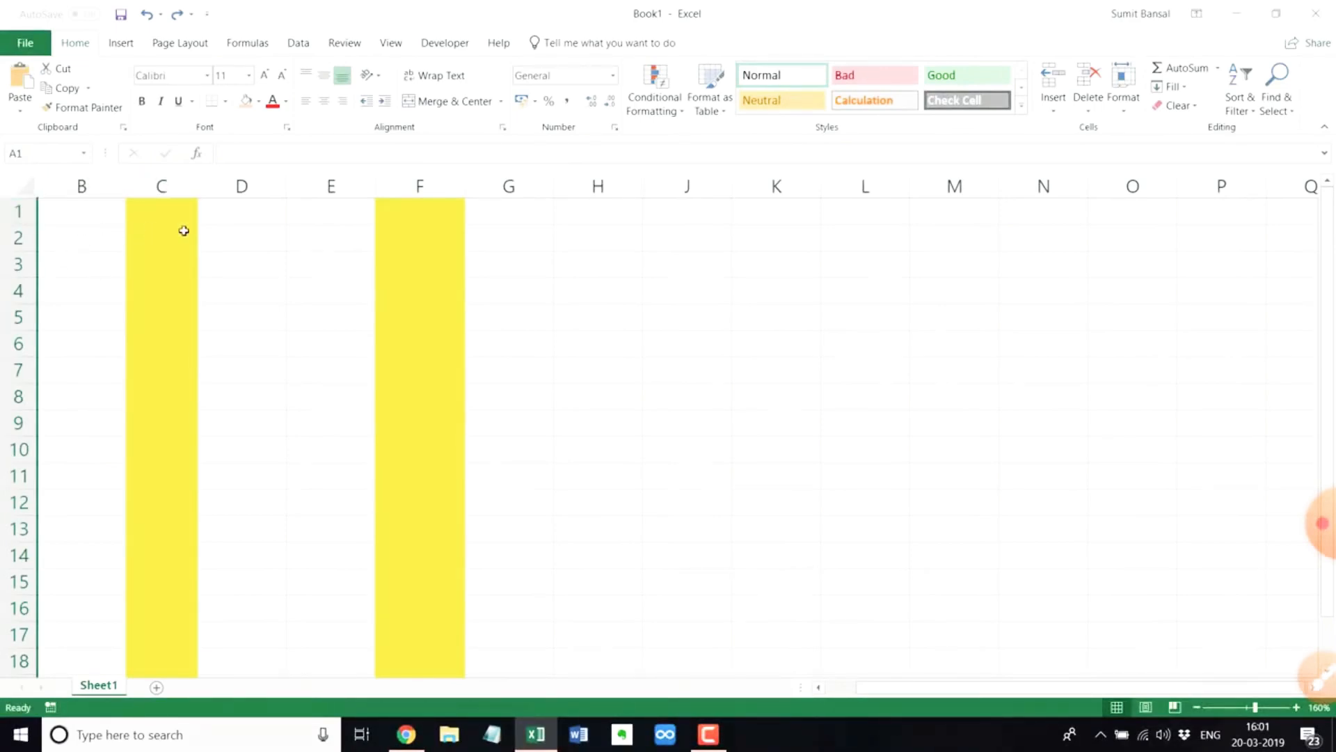
Jump to cell D1 by entering its reference
{"action": "left_click", "coordinate": [59, 158]}
{"action": "type", "text": "D"}
{"action": "key", "text": "Return"}
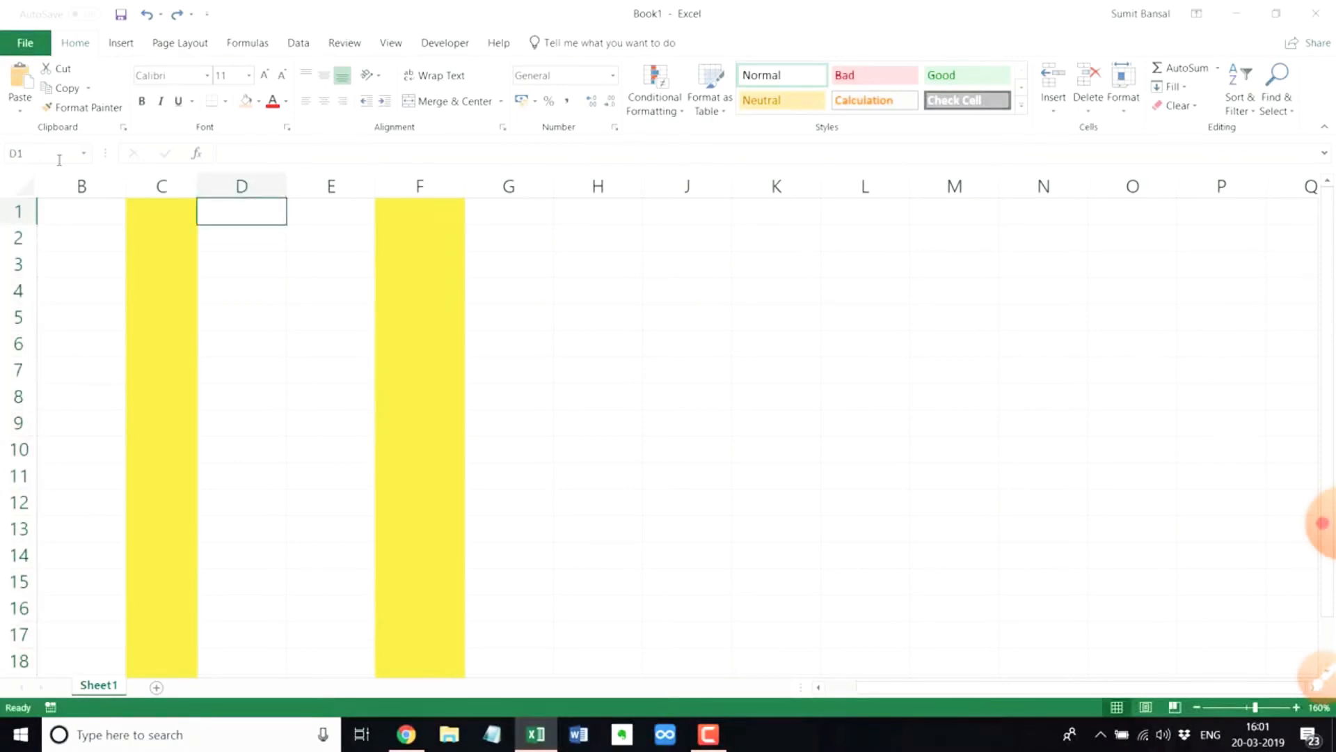
Select the hidden cell A1 by its reference and apply Unhide Columns to reveal column A
{"action": "left_click", "coordinate": [48, 153]}
{"action": "type", "text": "A"}
{"action": "key", "text": "Return"}
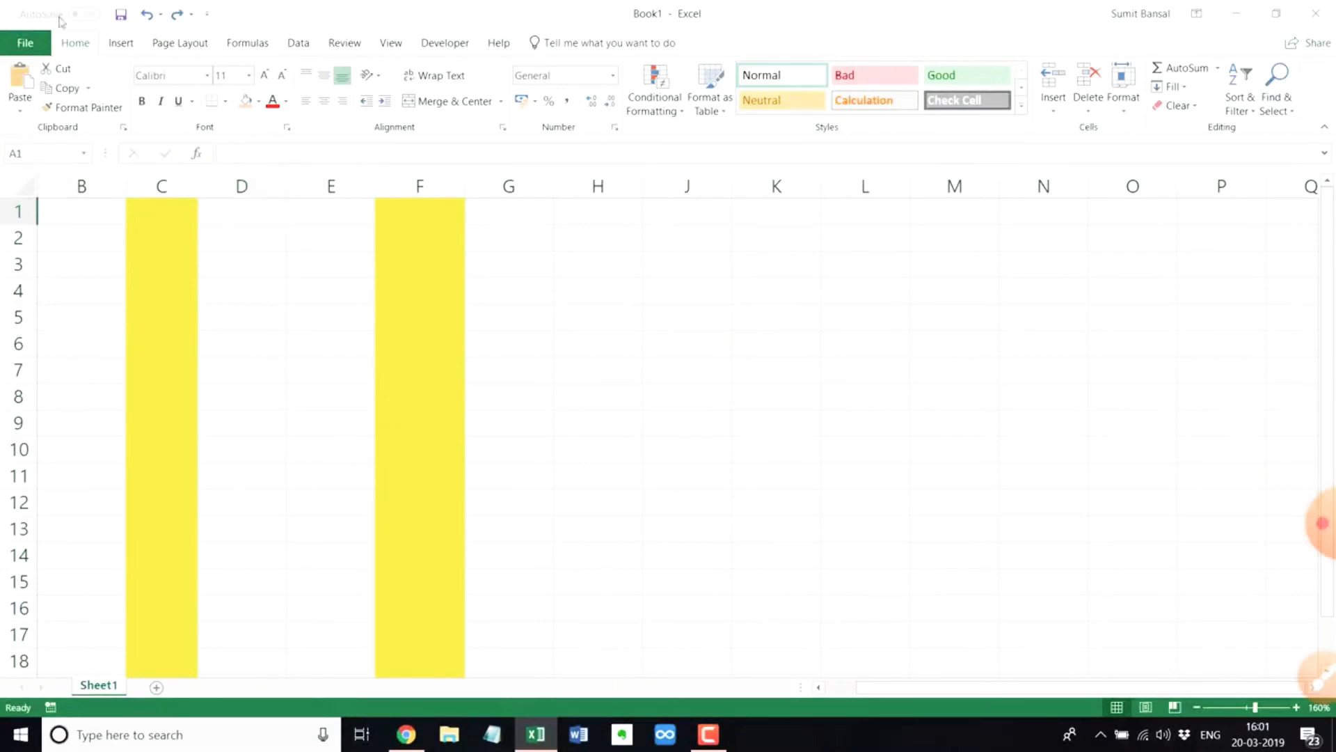
{"action": "left_click", "coordinate": [1122, 94]}
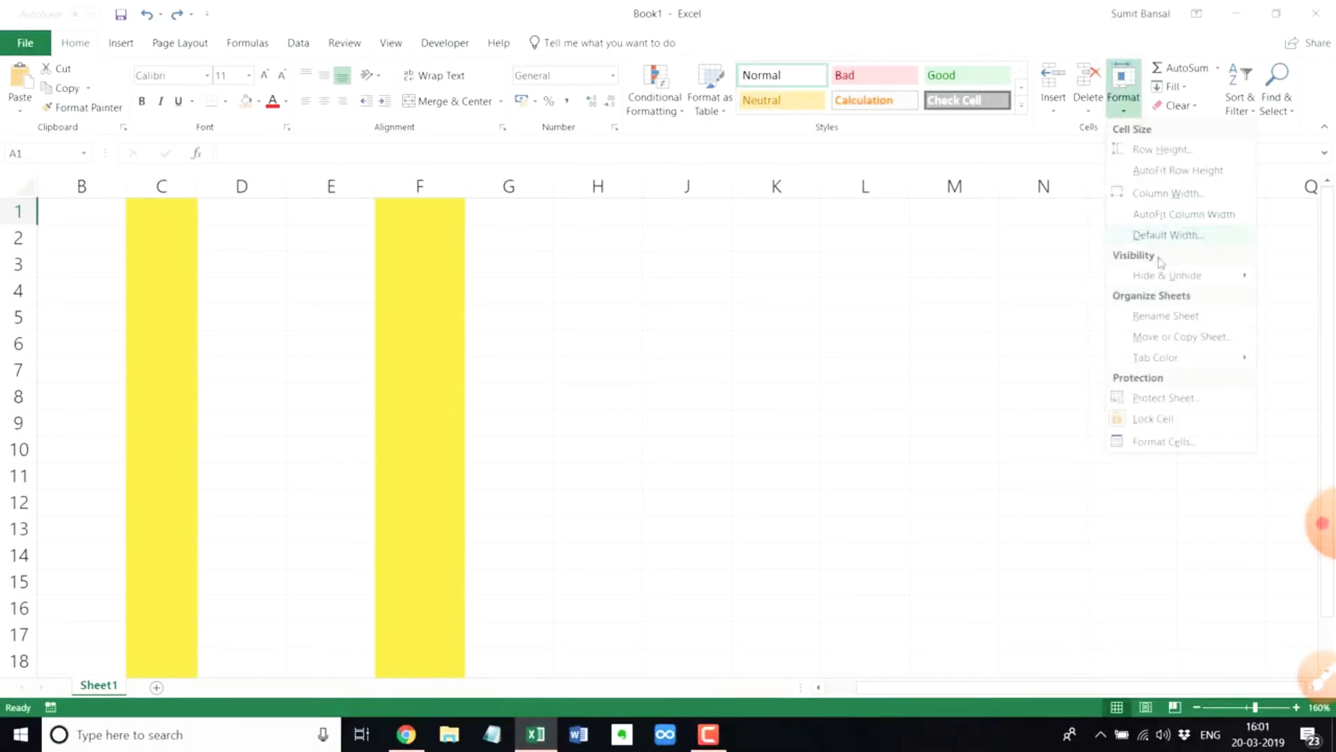
{"action": "mouse_move", "coordinate": [1156, 274]}
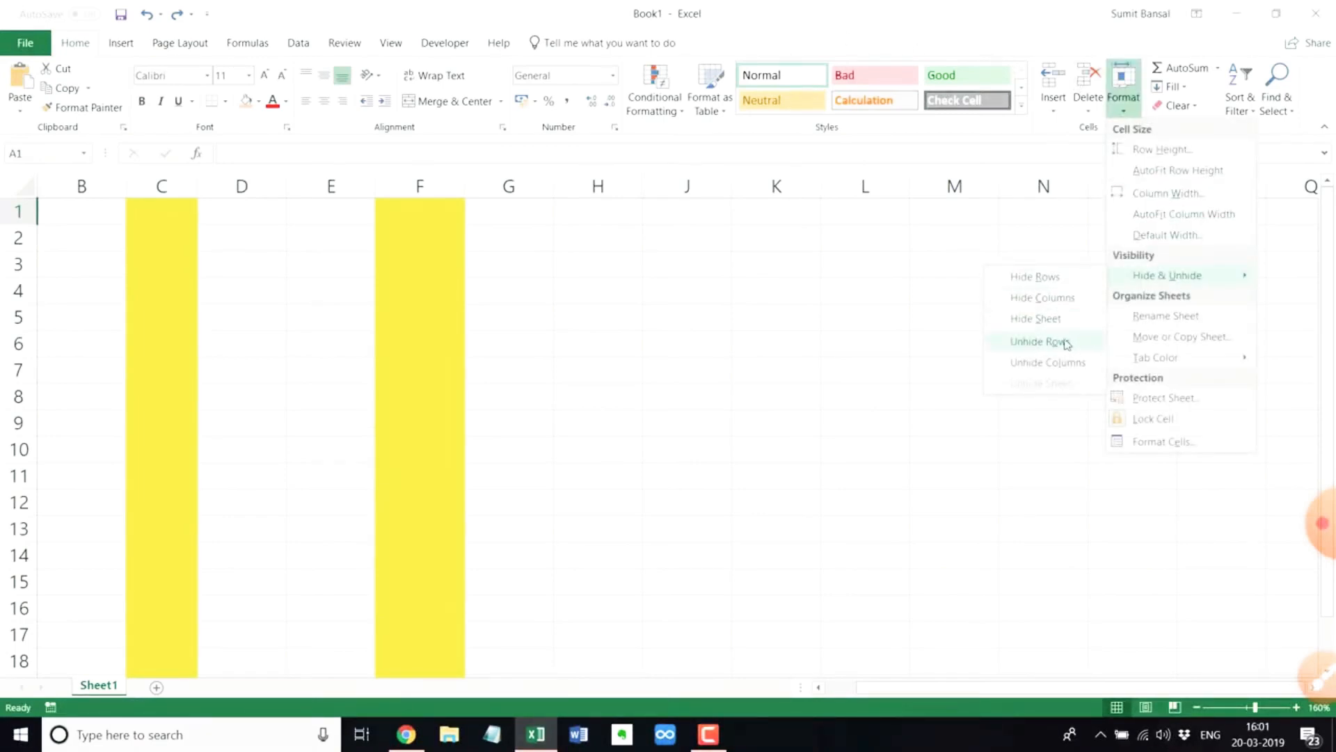
{"action": "left_click", "coordinate": [1062, 363]}
{"action": "left_click", "coordinate": [66, 208]}
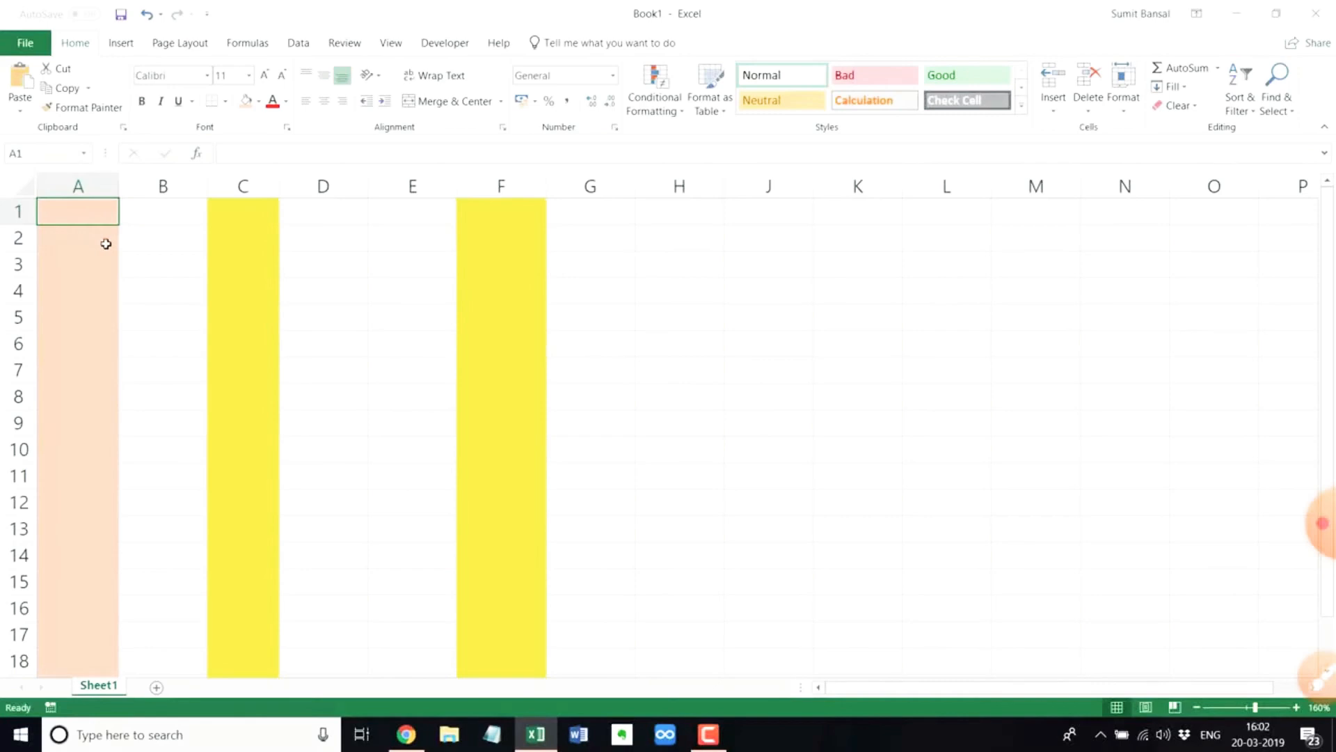
Hide column A and columns F through J
{"action": "right_click", "coordinate": [89, 192]}
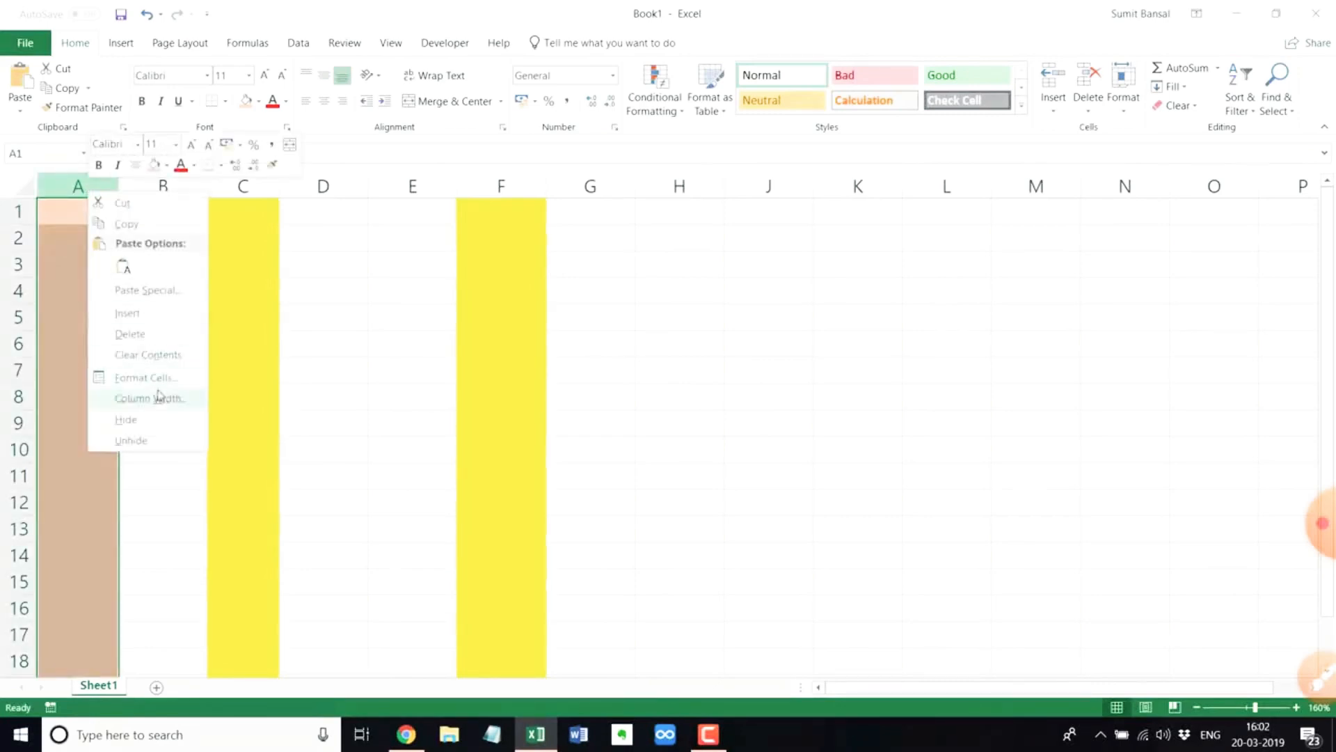
{"action": "left_click", "coordinate": [160, 420]}
{"action": "left_click_drag", "start_coordinate": [418, 185], "coordinate": [635, 184]}
{"action": "right_click", "coordinate": [632, 186]}
{"action": "left_click", "coordinate": [668, 415]}
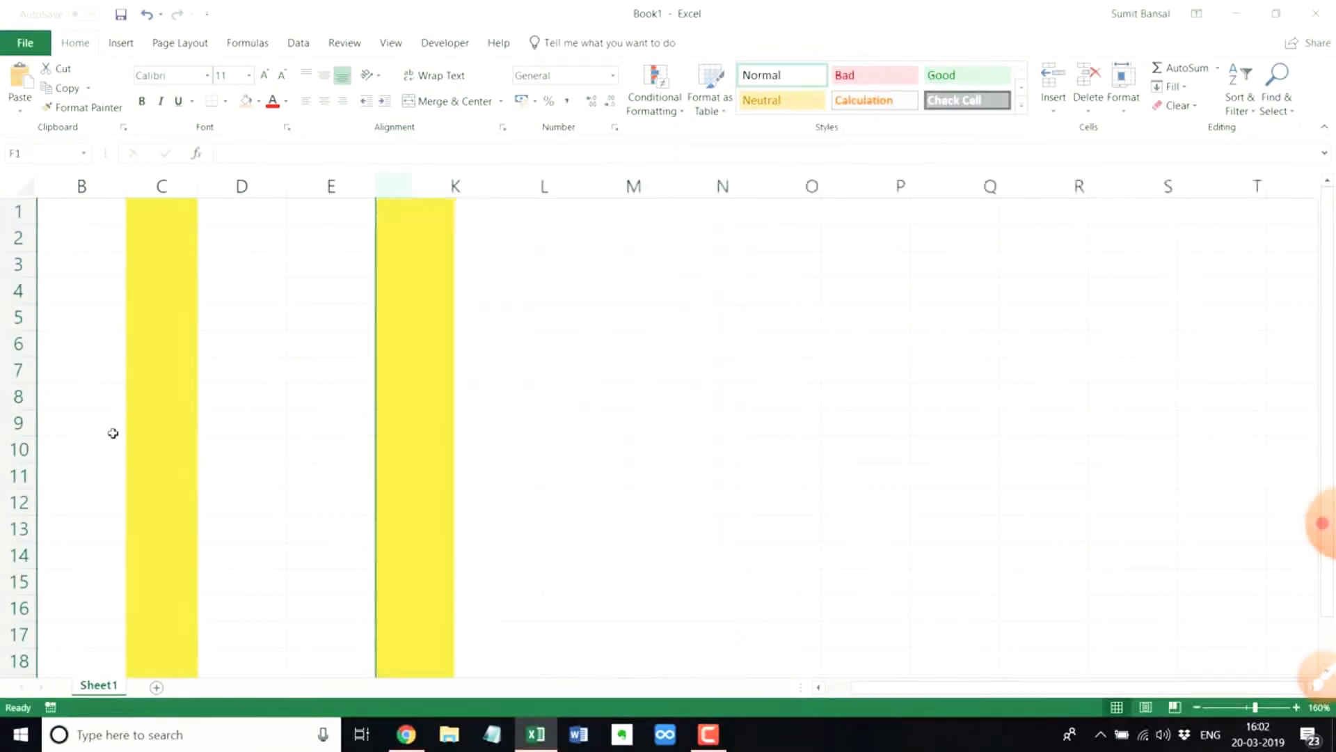
Hide rows 11 through 16
{"action": "left_click_drag", "start_coordinate": [20, 475], "coordinate": [20, 606]}
{"action": "right_click", "coordinate": [20, 606]}
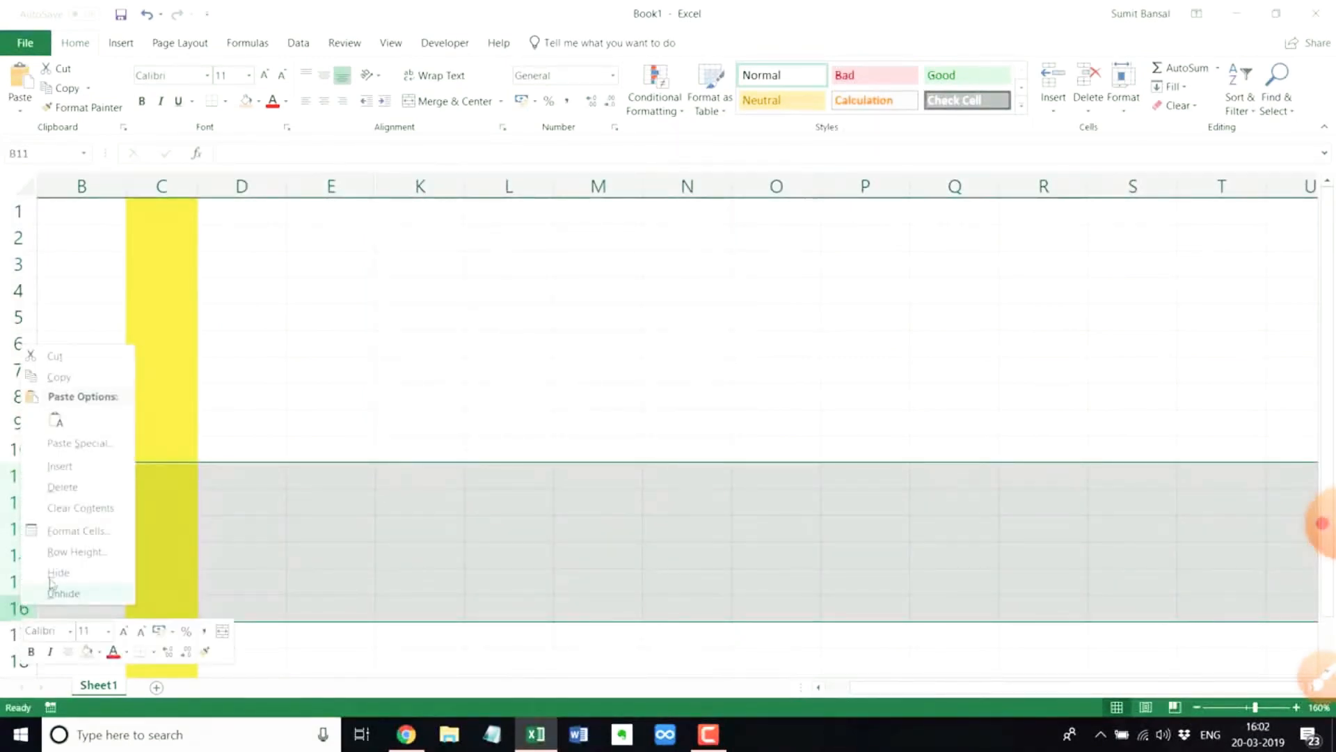
{"action": "left_click", "coordinate": [70, 588]}
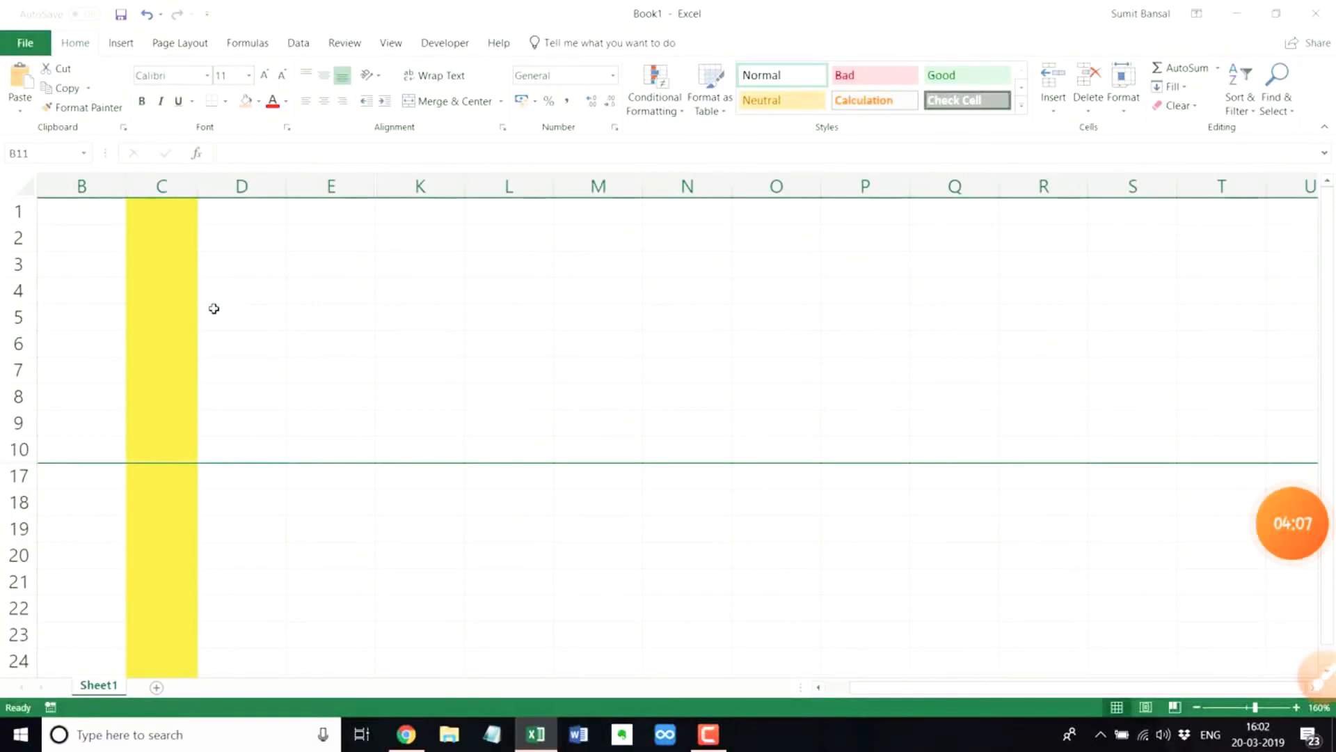
Start Inspect Document for the workbook, saving it to the Desktop as Book1.xlsx first
{"action": "left_click", "coordinate": [25, 43]}
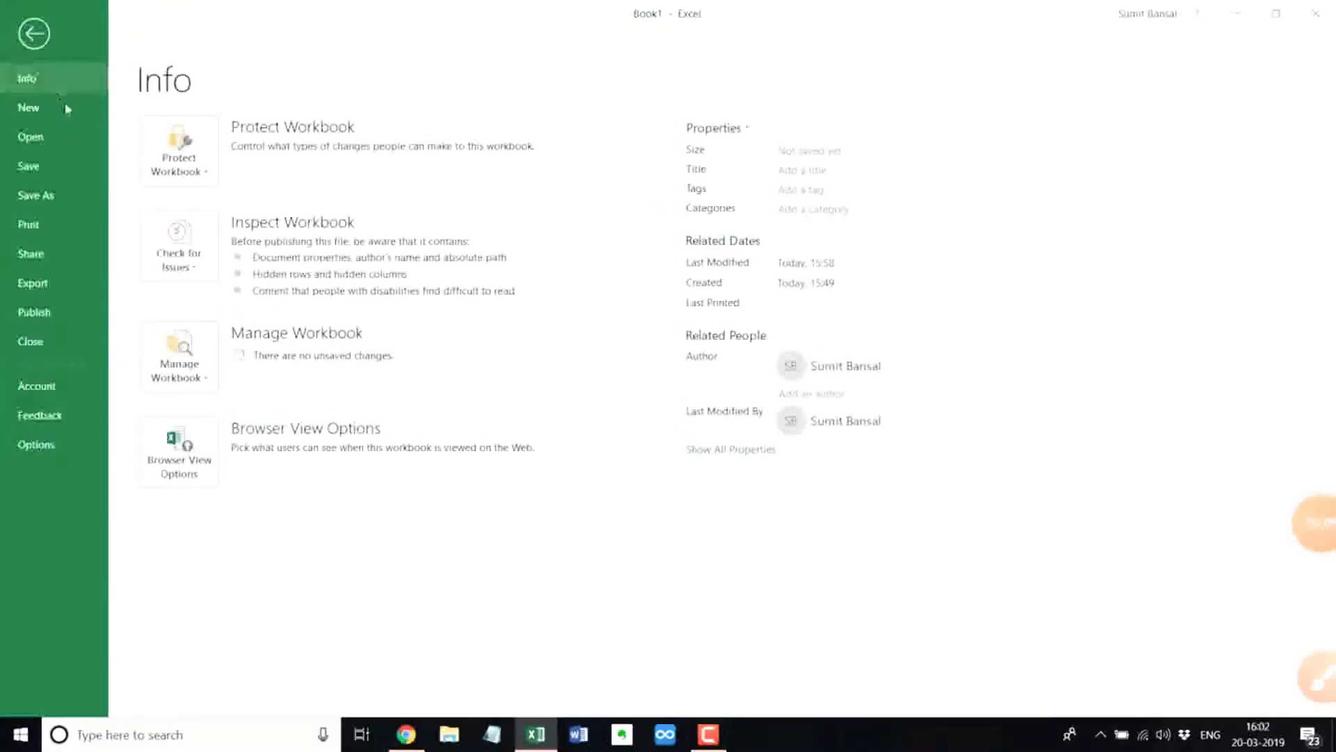
{"action": "left_click", "coordinate": [205, 271]}
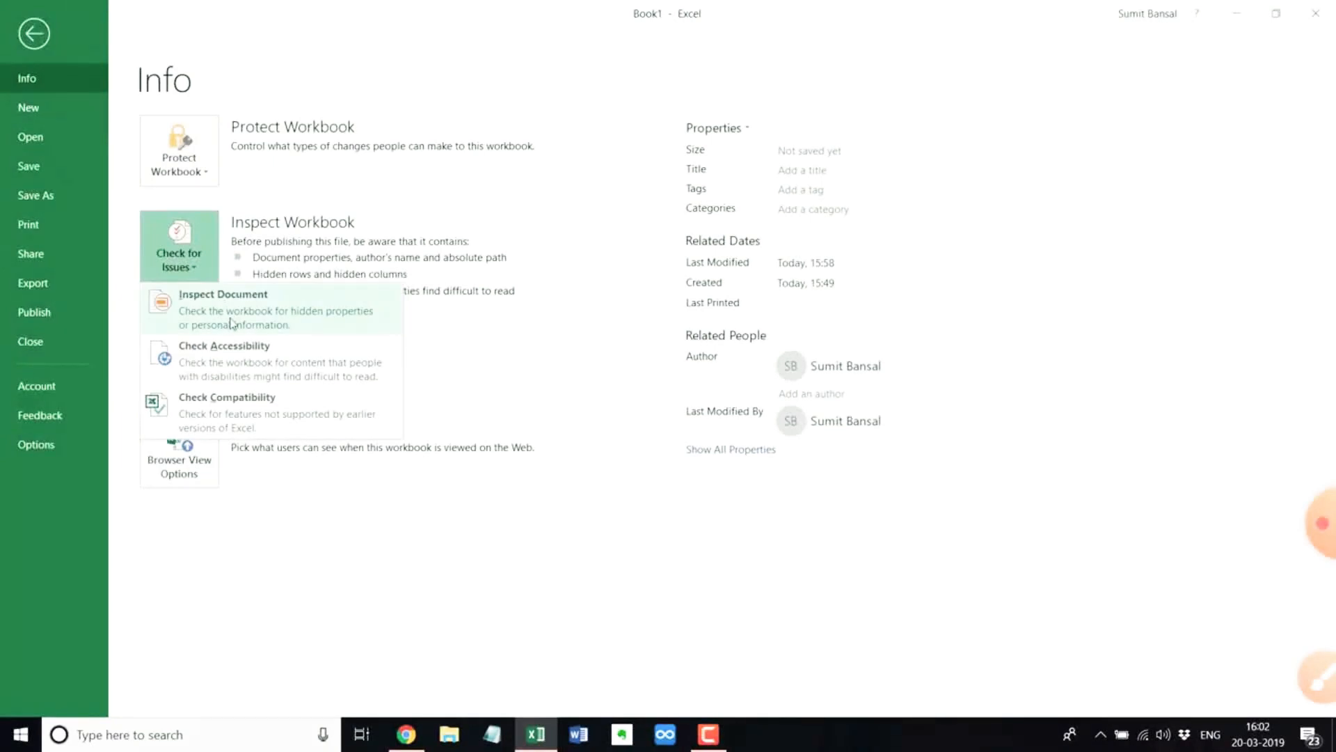
{"action": "left_click", "coordinate": [251, 318]}
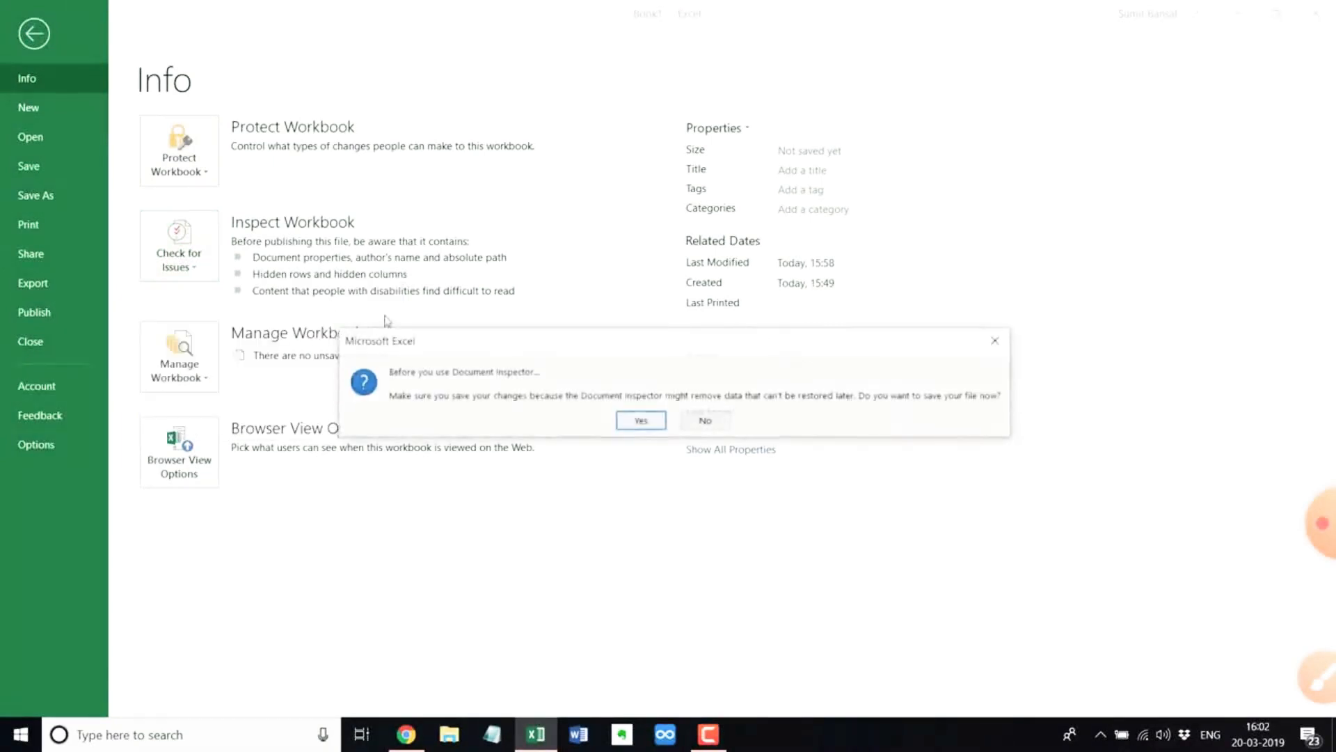
{"action": "left_click", "coordinate": [641, 420]}
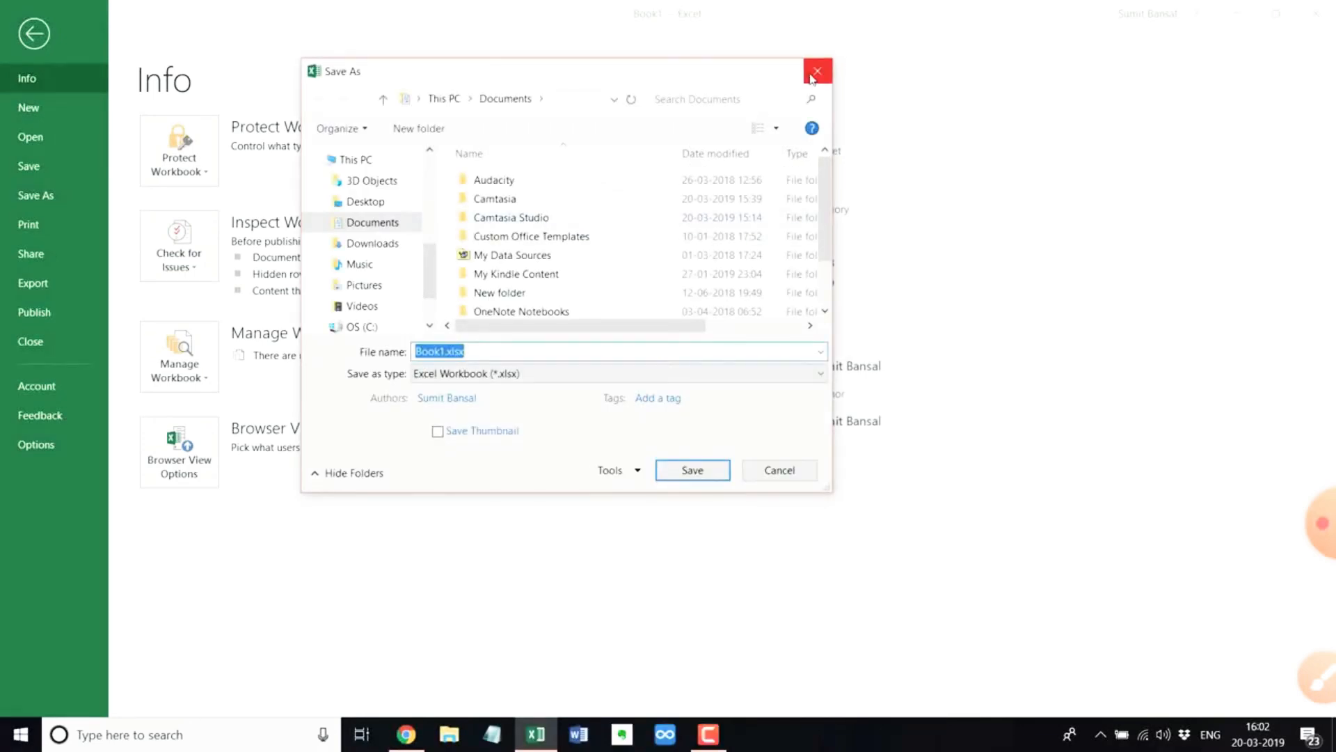
{"action": "left_click", "coordinate": [418, 100]}
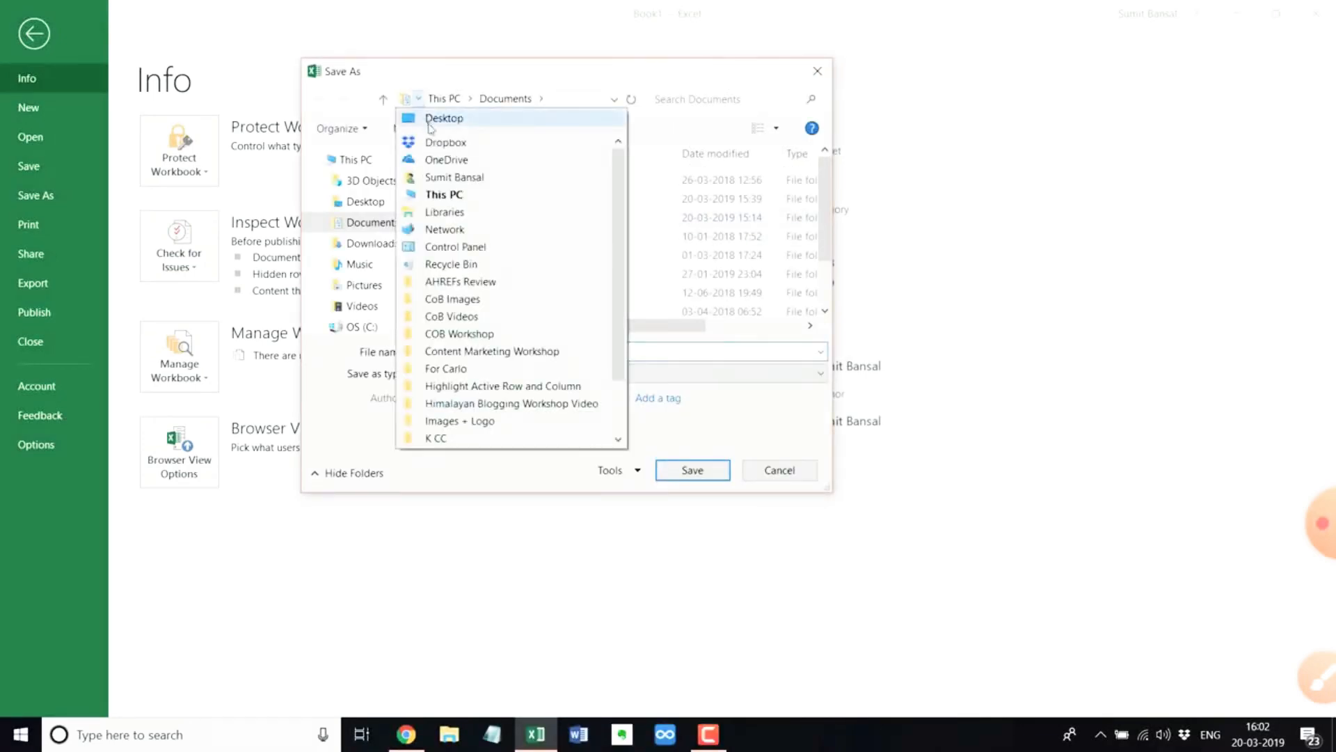
{"action": "left_click", "coordinate": [444, 118]}
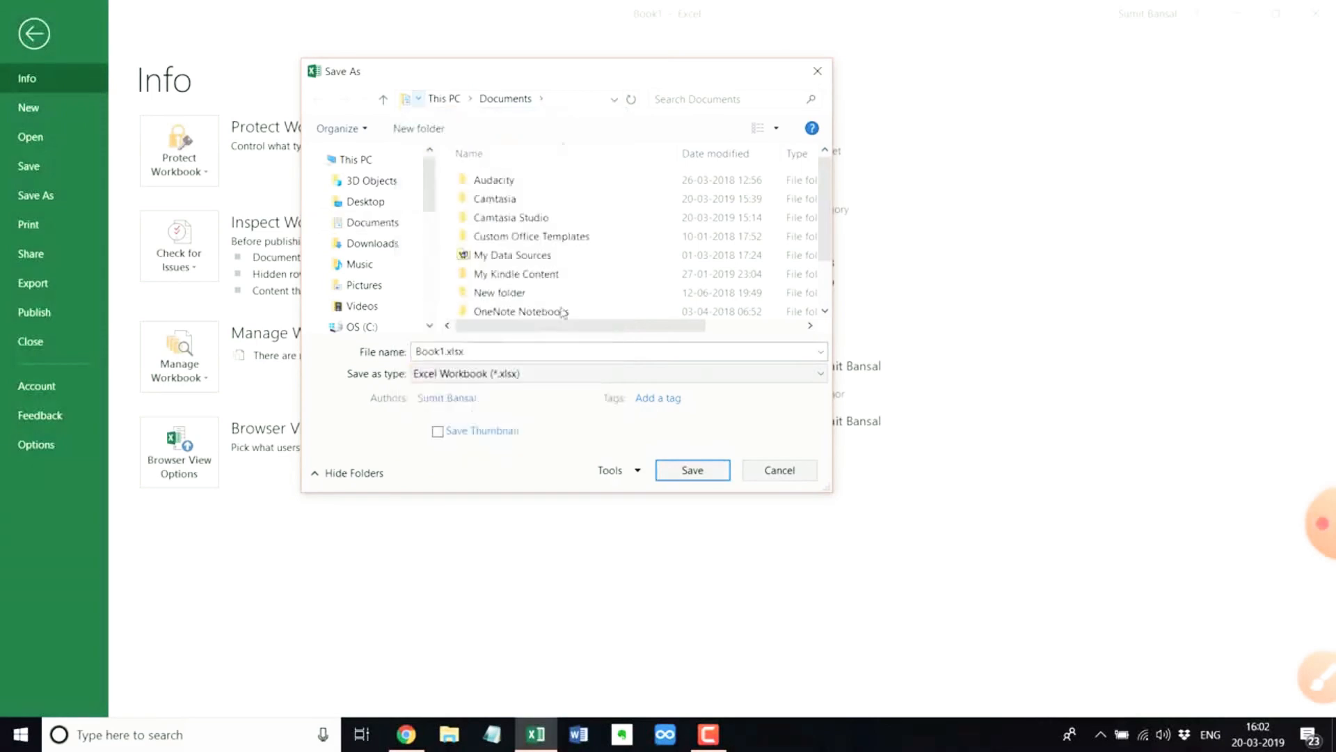
{"action": "left_click", "coordinate": [682, 469]}
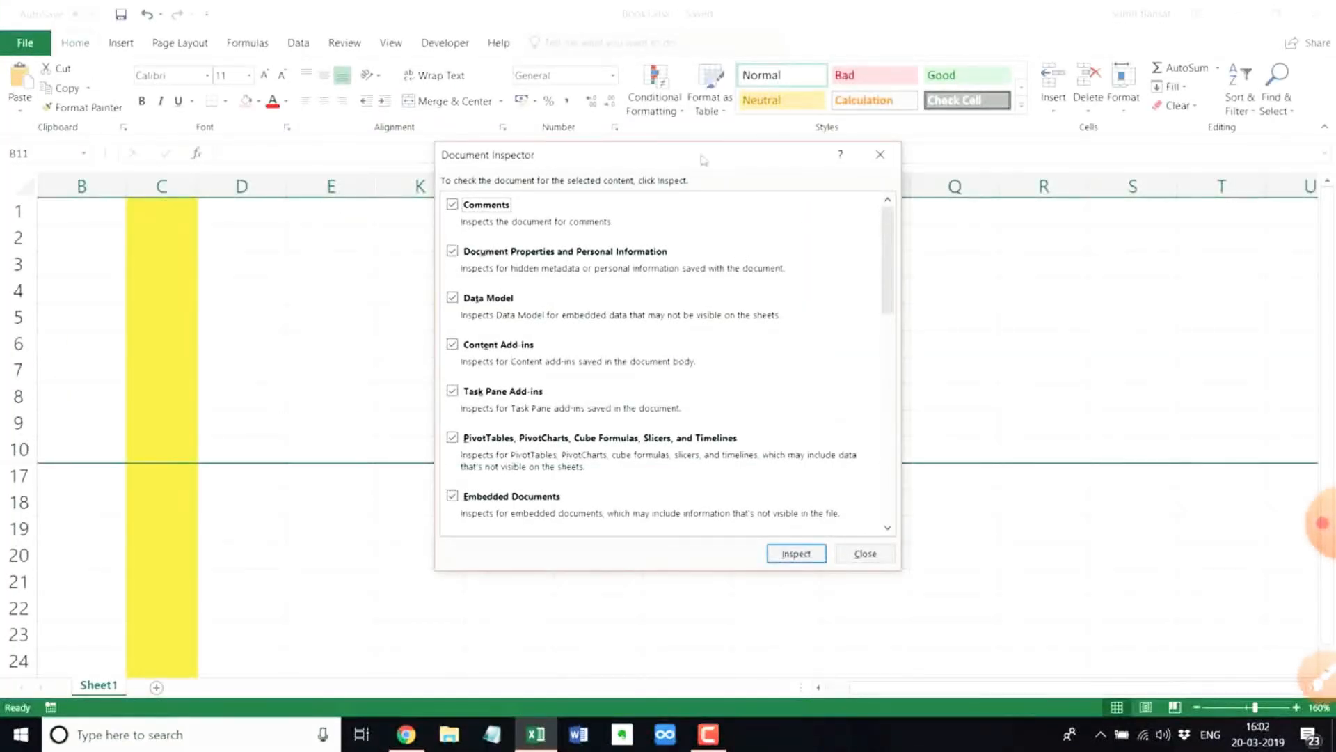
Run the Document Inspector with Hidden Rows and Columns included and review that category's results
{"action": "left_click_drag", "start_coordinate": [720, 162], "coordinate": [470, 147]}
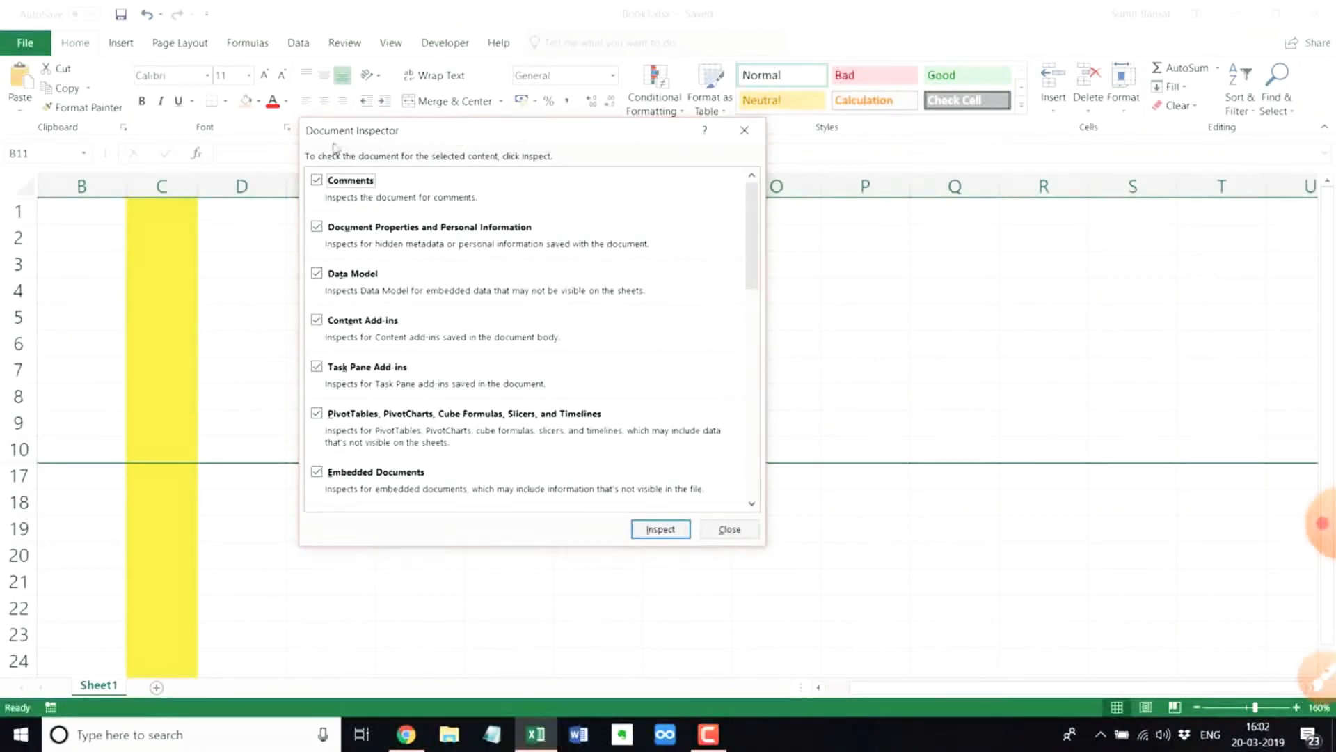
{"action": "left_click_drag", "start_coordinate": [753, 212], "coordinate": [768, 401]}
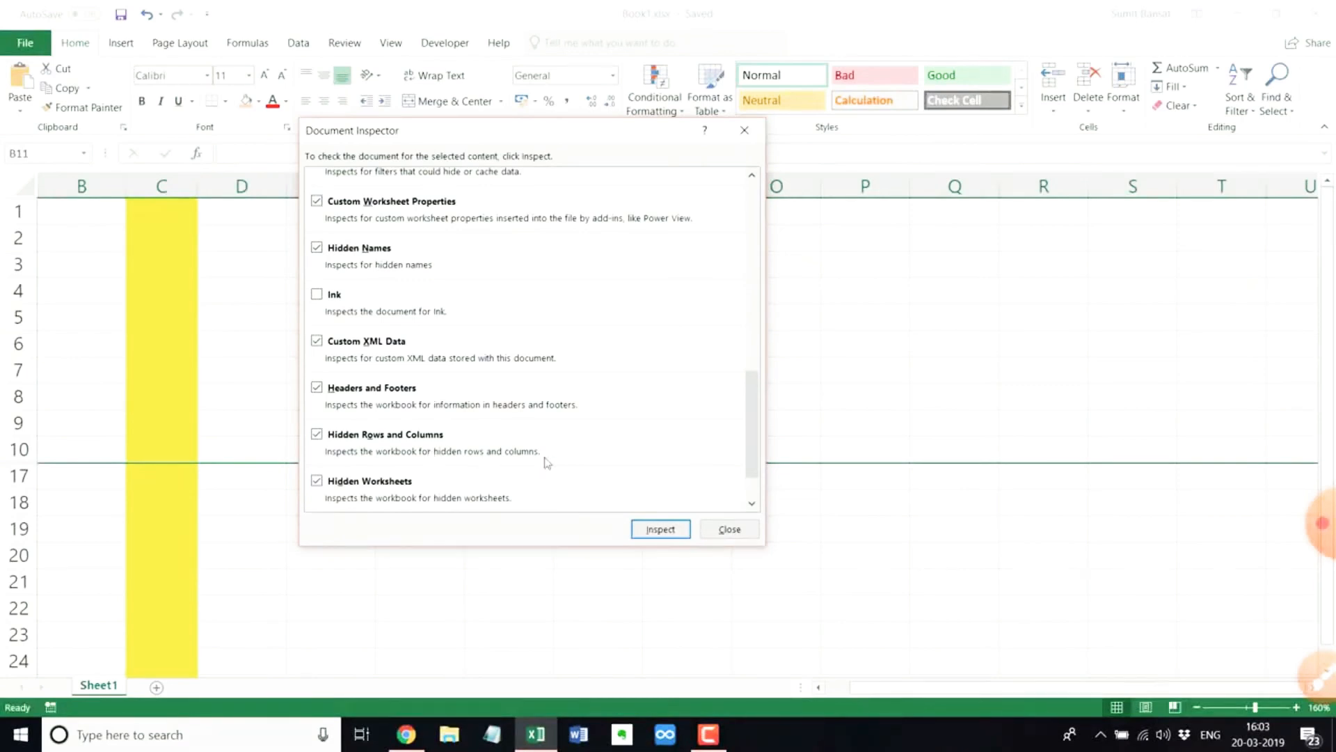
{"action": "left_click", "coordinate": [652, 532]}
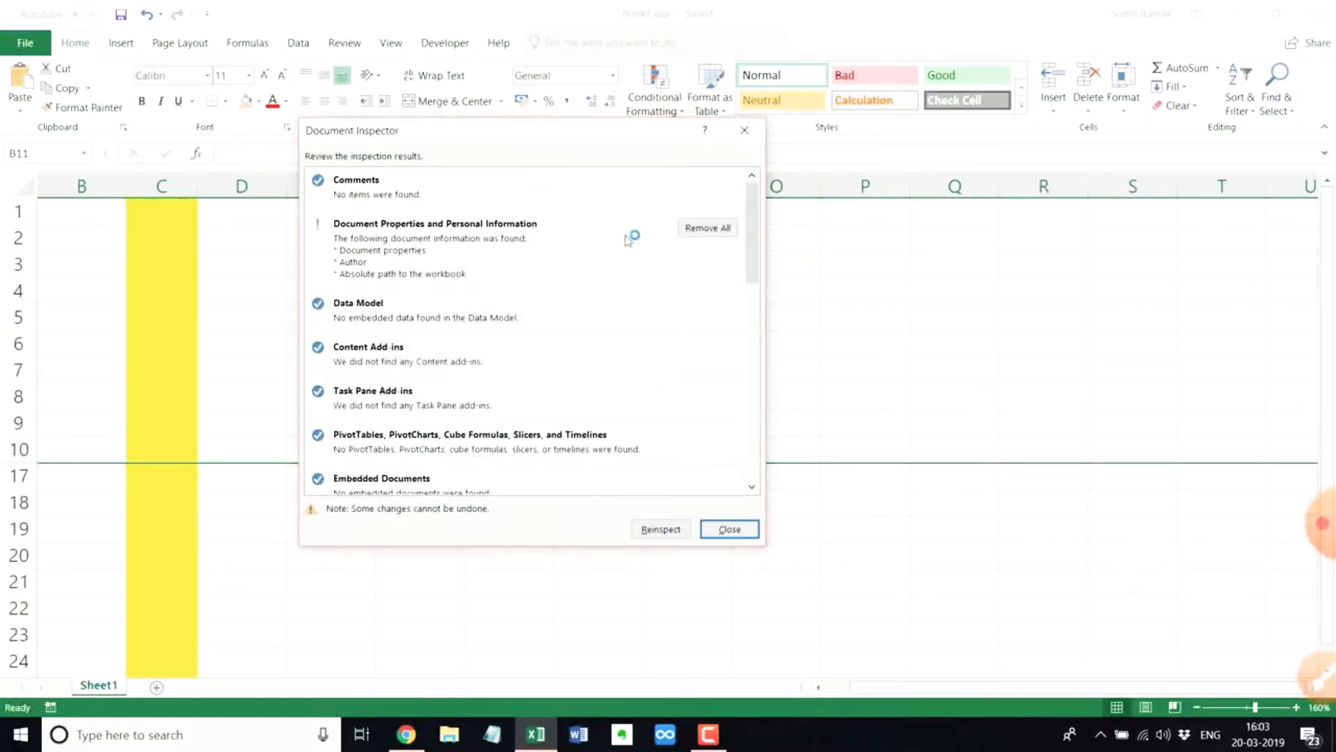
{"action": "left_click_drag", "start_coordinate": [755, 218], "coordinate": [766, 403]}
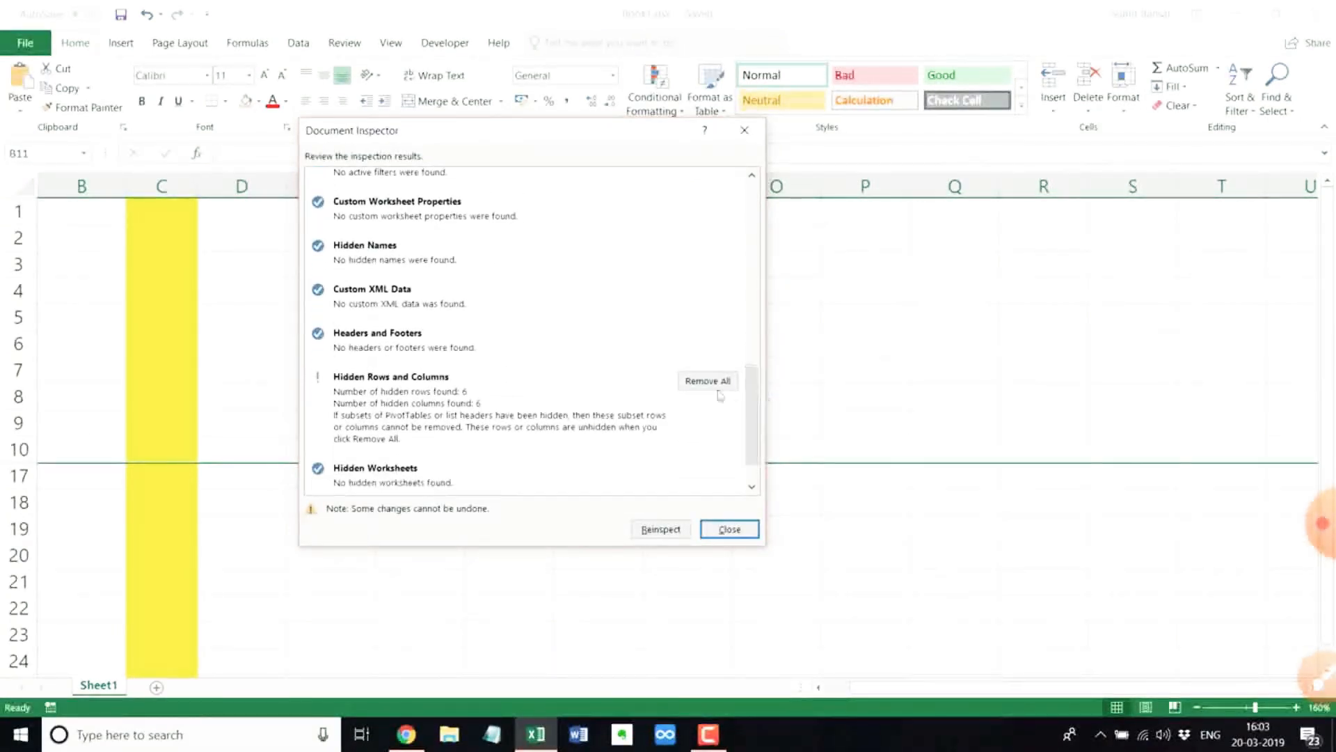
{"action": "scroll", "coordinate": [428, 397], "scroll_direction": "down", "scroll_amount": 1}
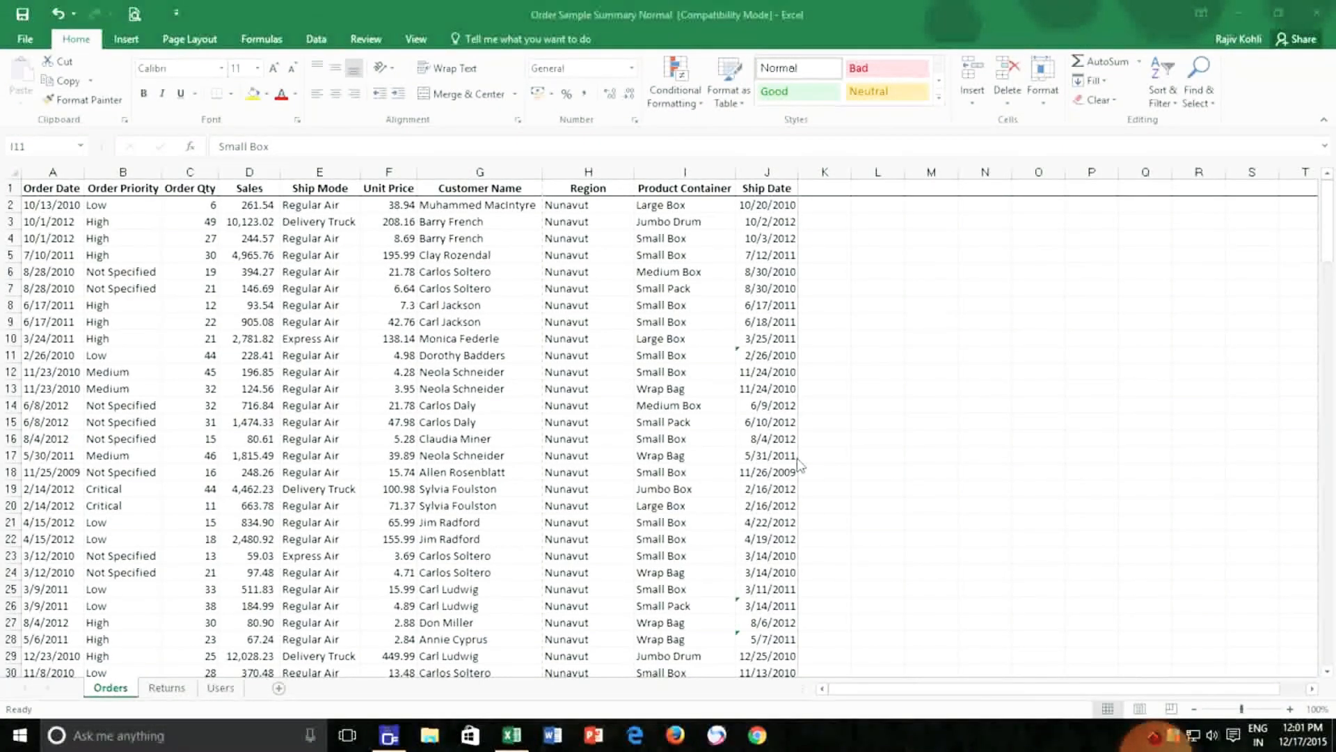
Examine the print preview of the Orders sheet in Order Sample Summary Normal for header rows and columns split across pages
{"action": "left_click", "coordinate": [28, 46]}
{"action": "left_click", "coordinate": [39, 275]}
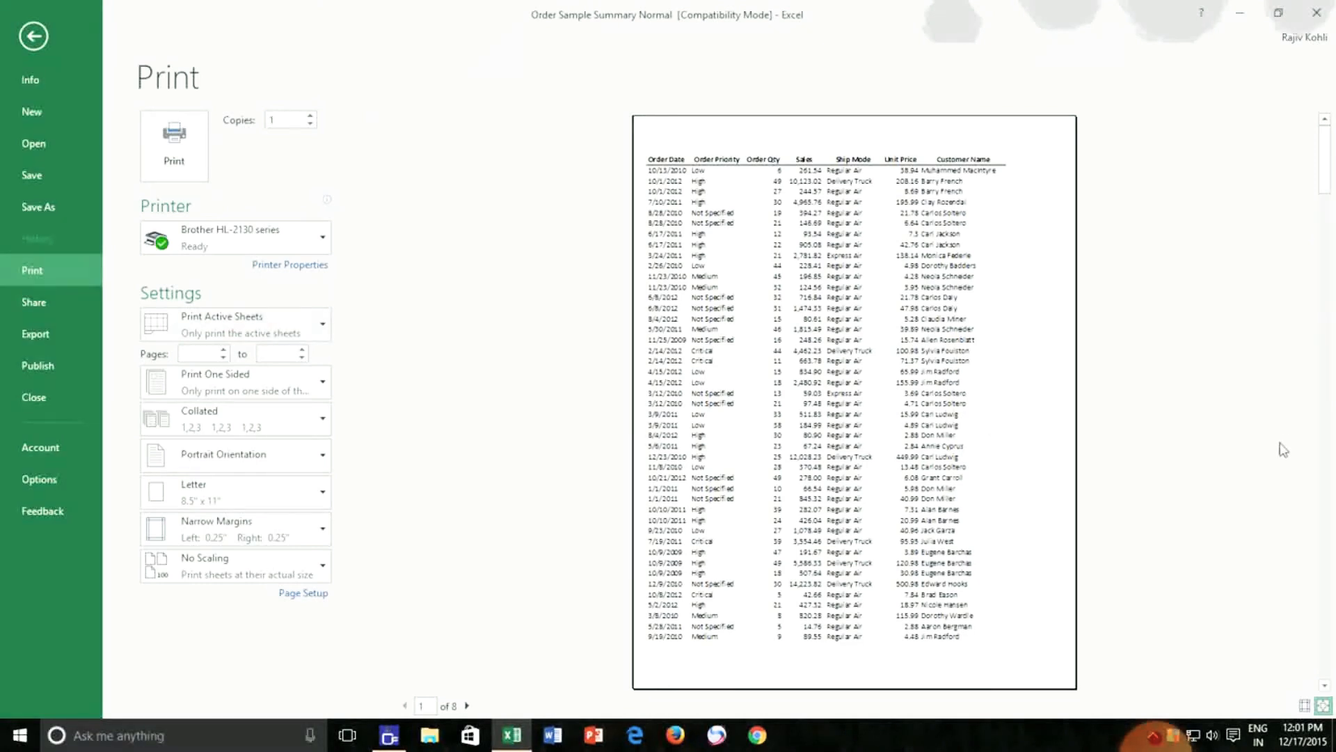
{"action": "scroll", "coordinate": [1227, 447], "scroll_direction": "down", "scroll_amount": 2}
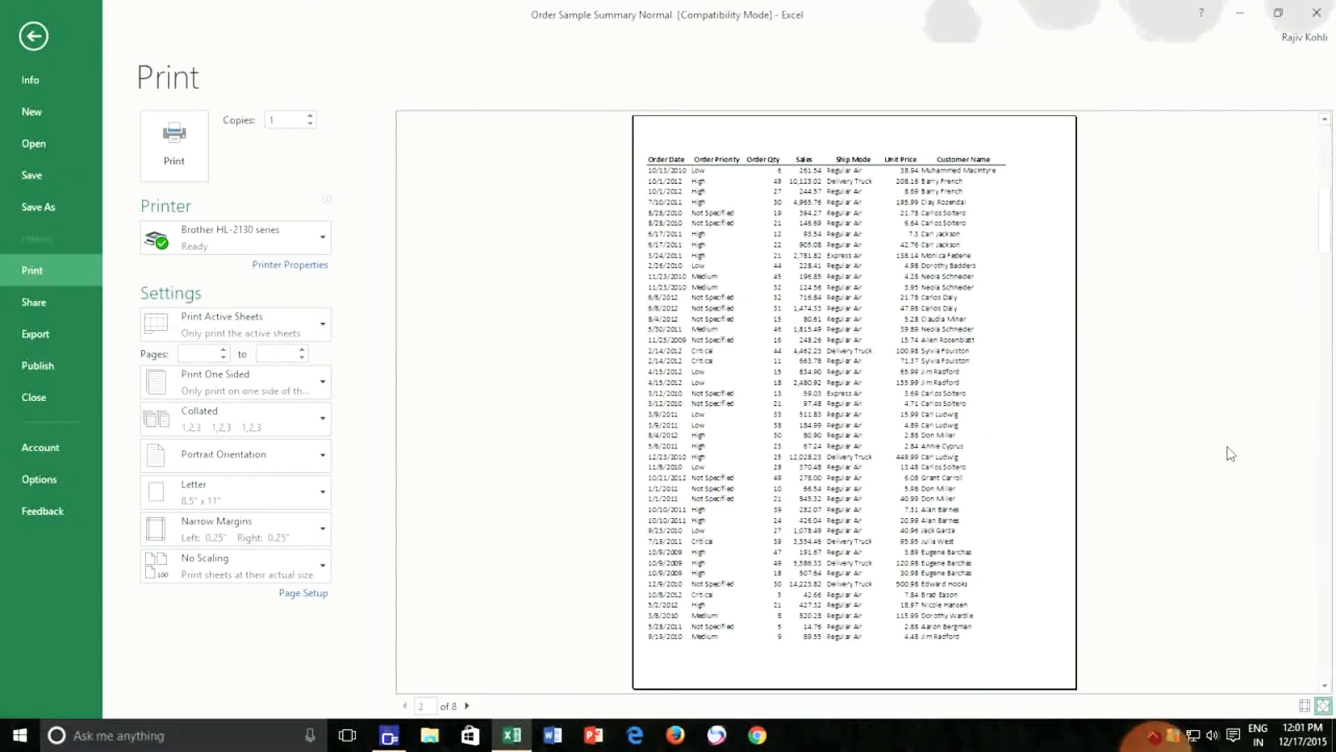
{"action": "scroll", "coordinate": [1231, 454], "scroll_direction": "down", "scroll_amount": 2}
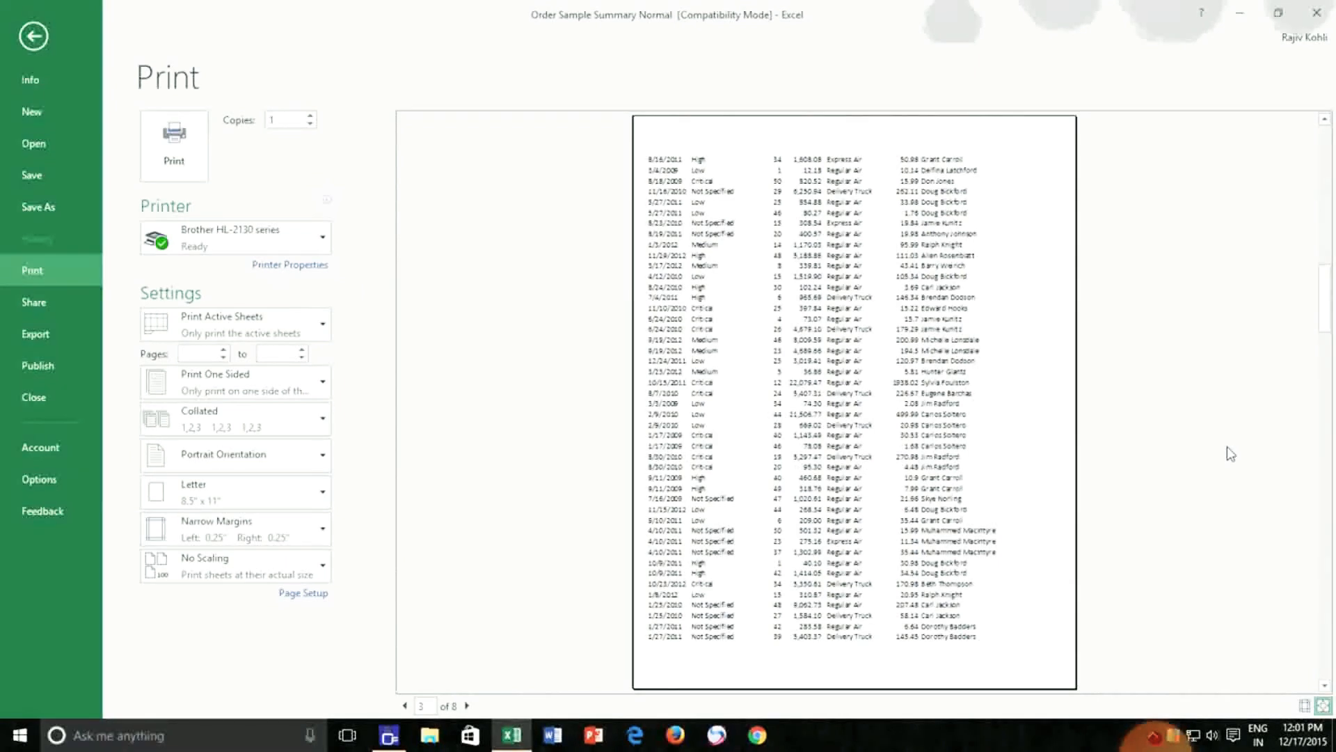
{"action": "scroll", "coordinate": [1227, 445], "scroll_direction": "down", "scroll_amount": 1}
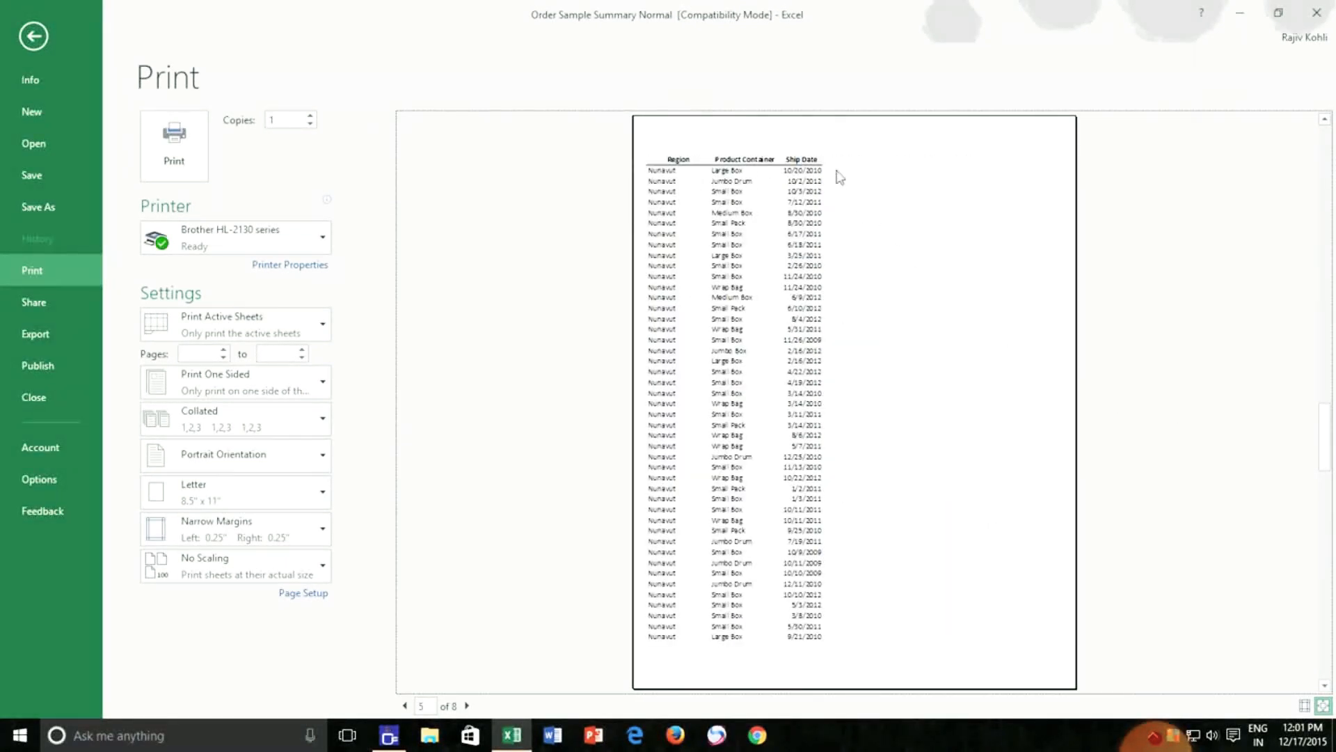
{"action": "scroll", "coordinate": [964, 272], "scroll_direction": "up", "scroll_amount": 3}
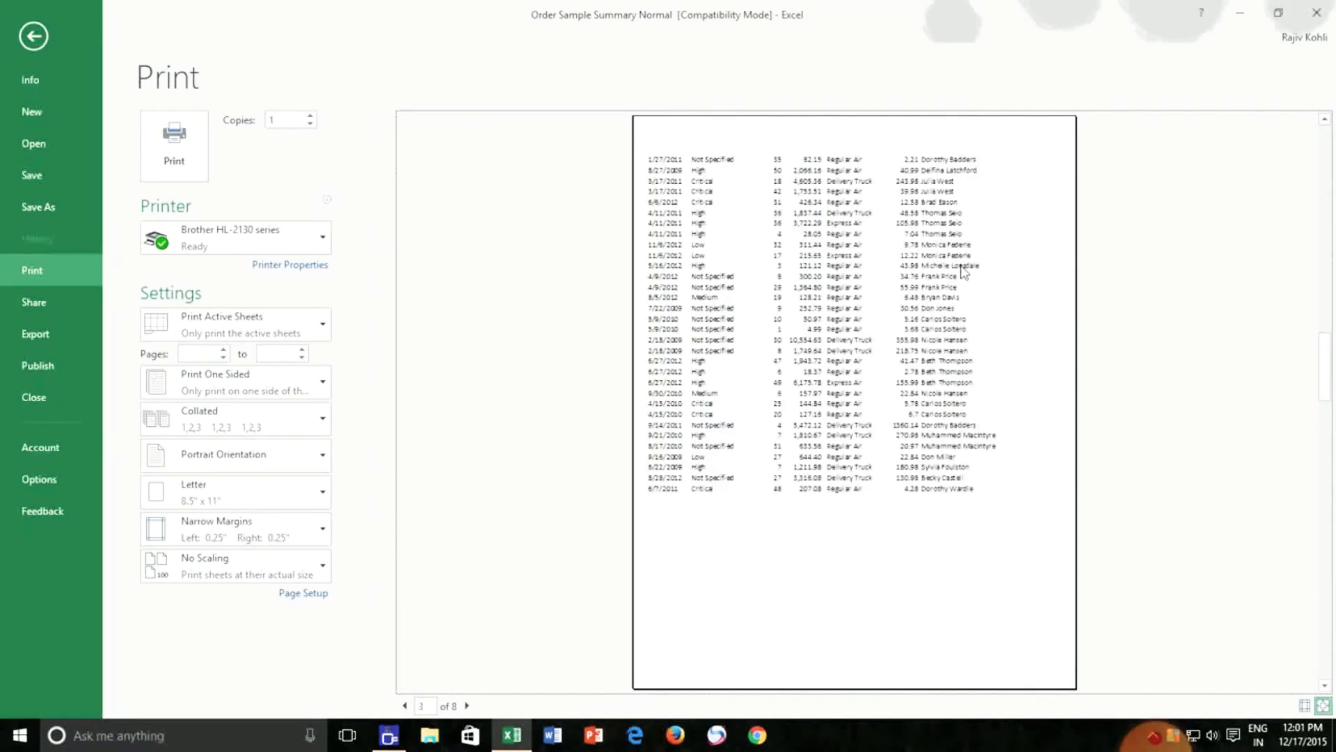
{"action": "scroll", "coordinate": [964, 272], "scroll_direction": "up", "scroll_amount": 1}
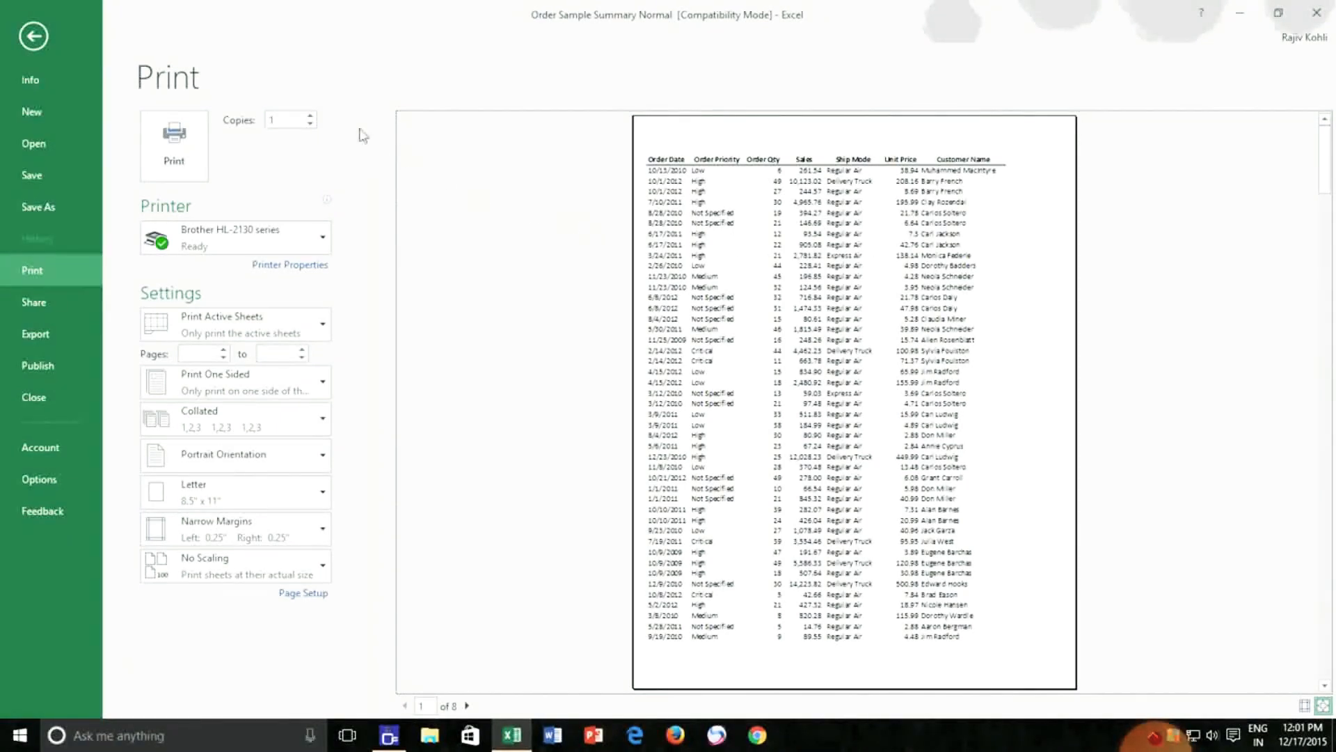
{"action": "left_click", "coordinate": [43, 39]}
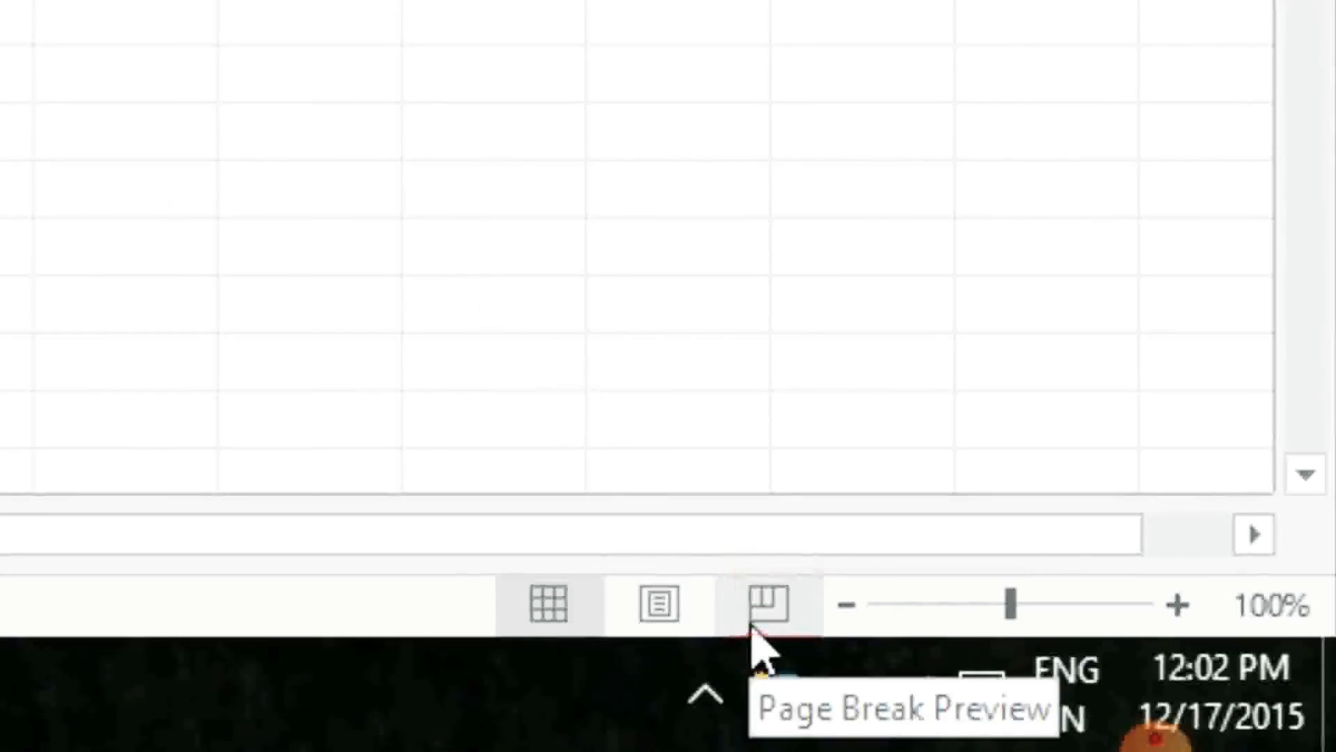
Switch the Orders sheet to Page Break Preview
{"action": "left_click", "coordinate": [753, 626]}
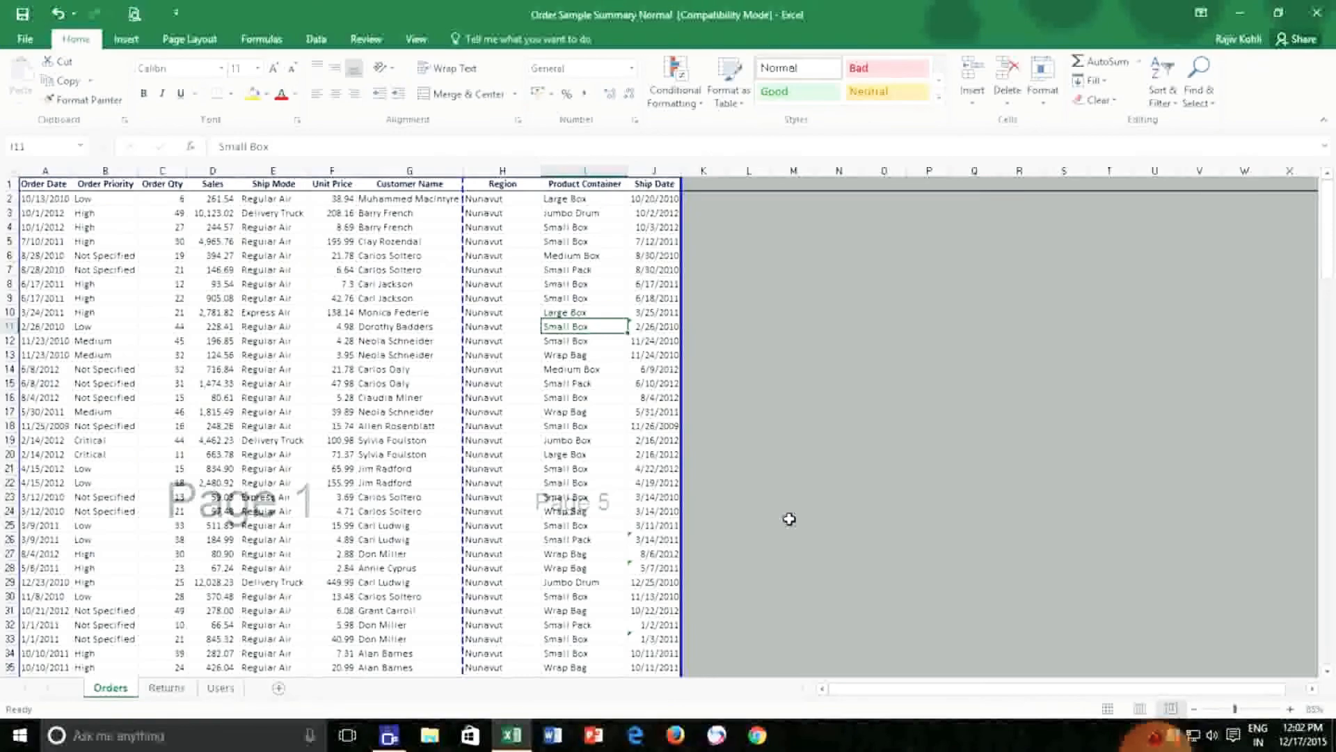
Examine the horizontal and vertical page breaks throughout the Orders sheet, down to its last row and back to the header
{"action": "scroll", "coordinate": [790, 519], "scroll_direction": "down", "scroll_amount": 4}
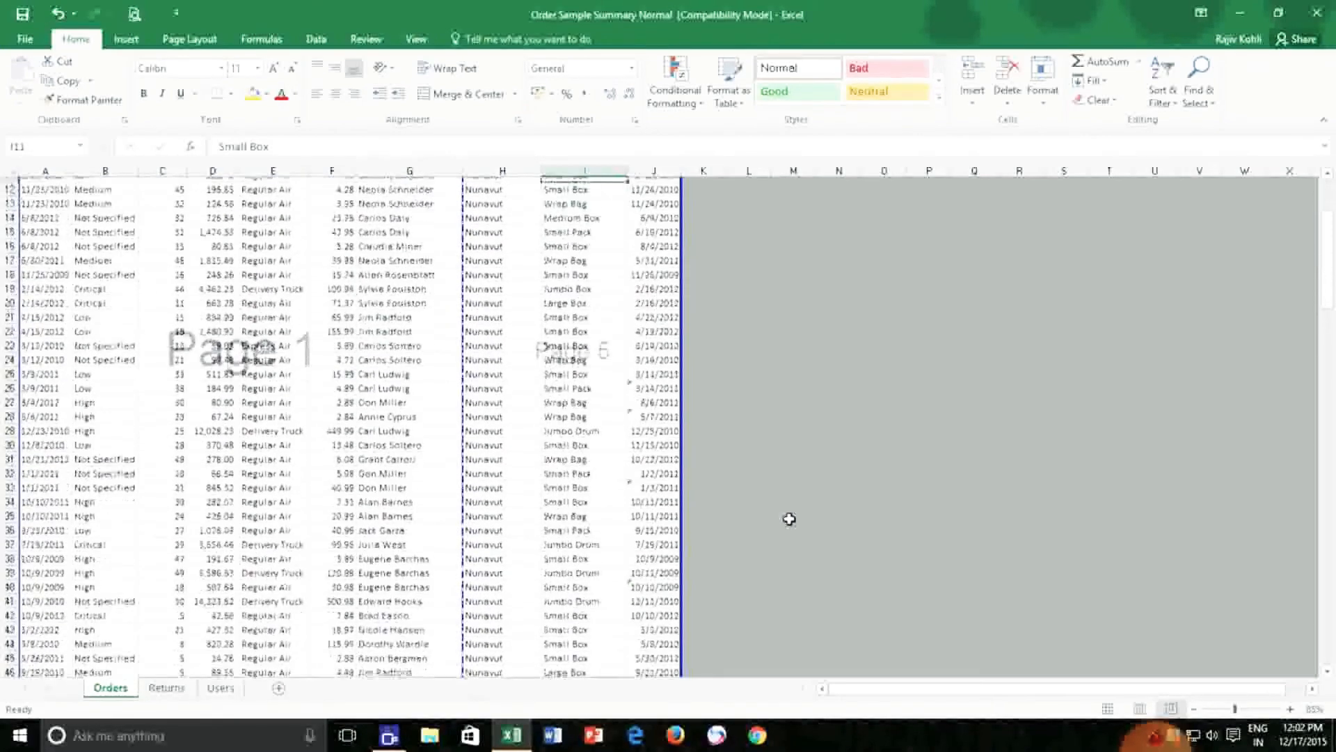
{"action": "scroll", "coordinate": [789, 519], "scroll_direction": "down", "scroll_amount": 8}
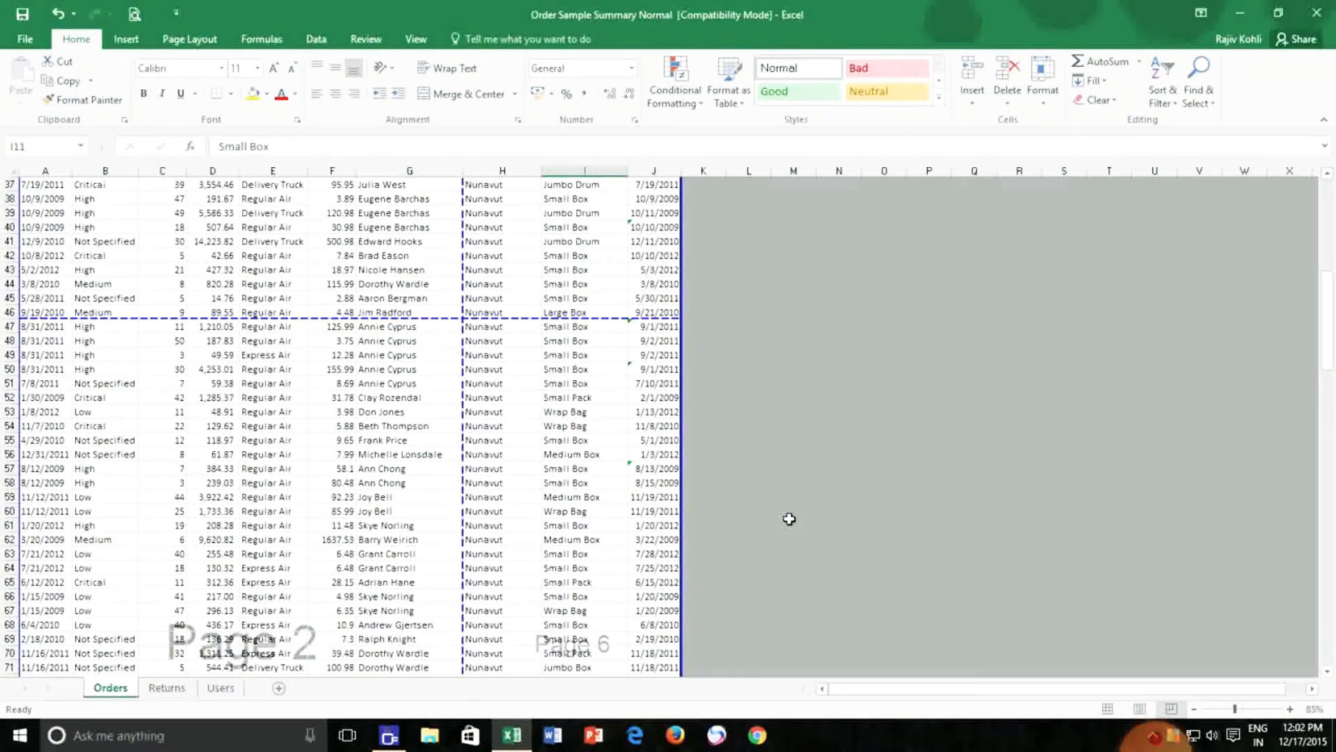
{"action": "scroll", "coordinate": [789, 519], "scroll_direction": "down", "scroll_amount": 10}
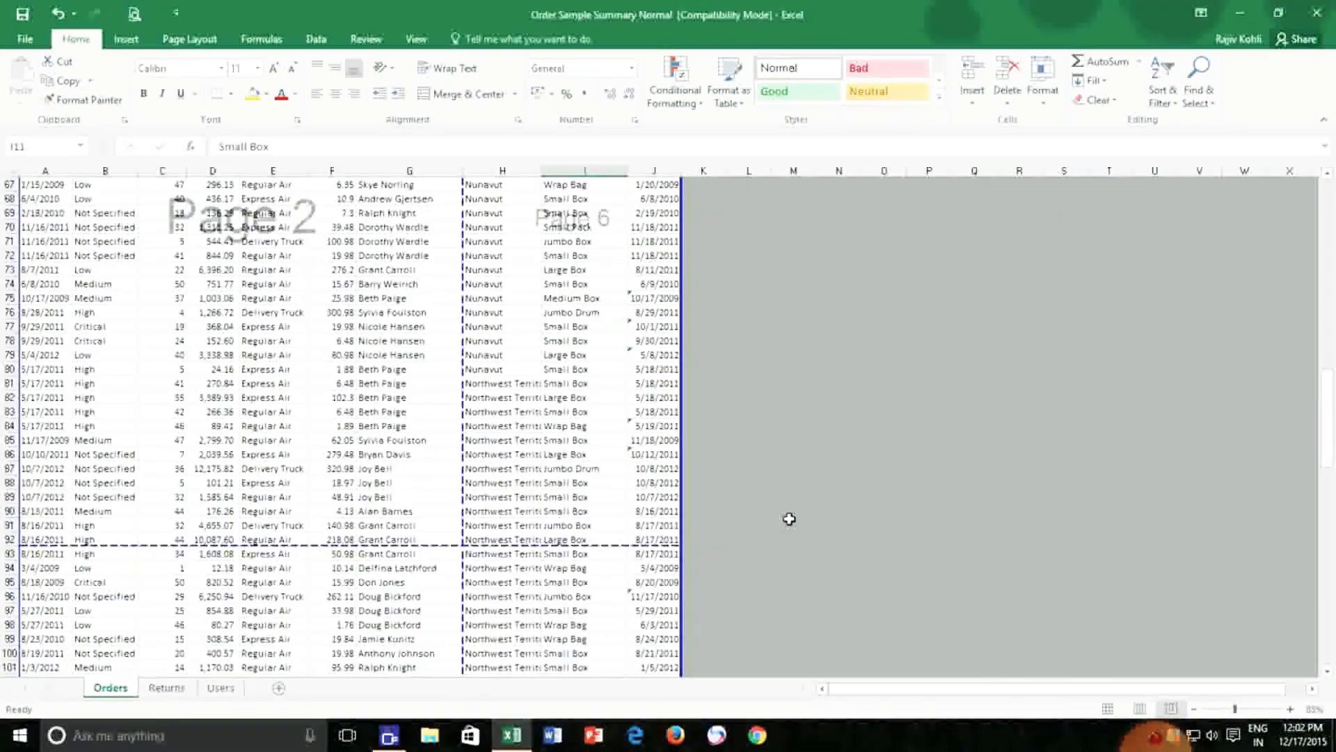
{"action": "scroll", "coordinate": [789, 519], "scroll_direction": "down", "scroll_amount": 9}
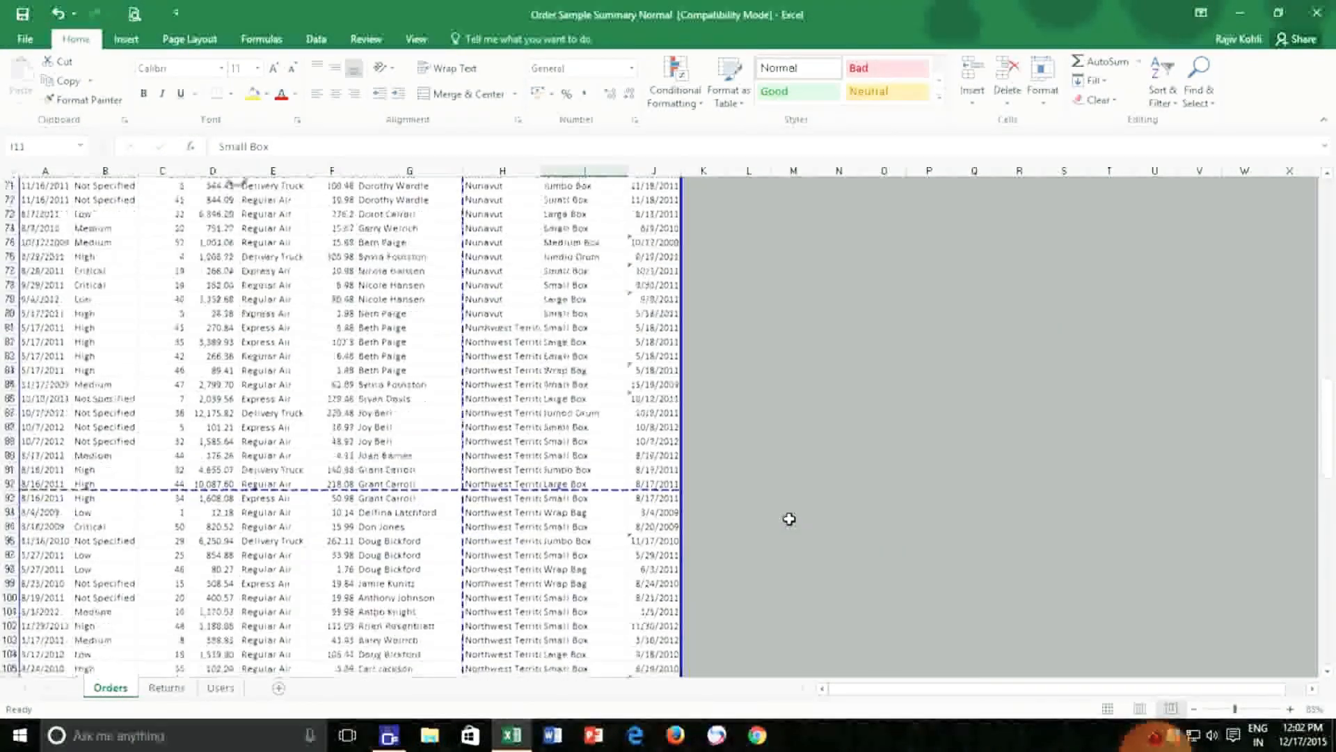
{"action": "scroll", "coordinate": [789, 519], "scroll_direction": "down", "scroll_amount": 10}
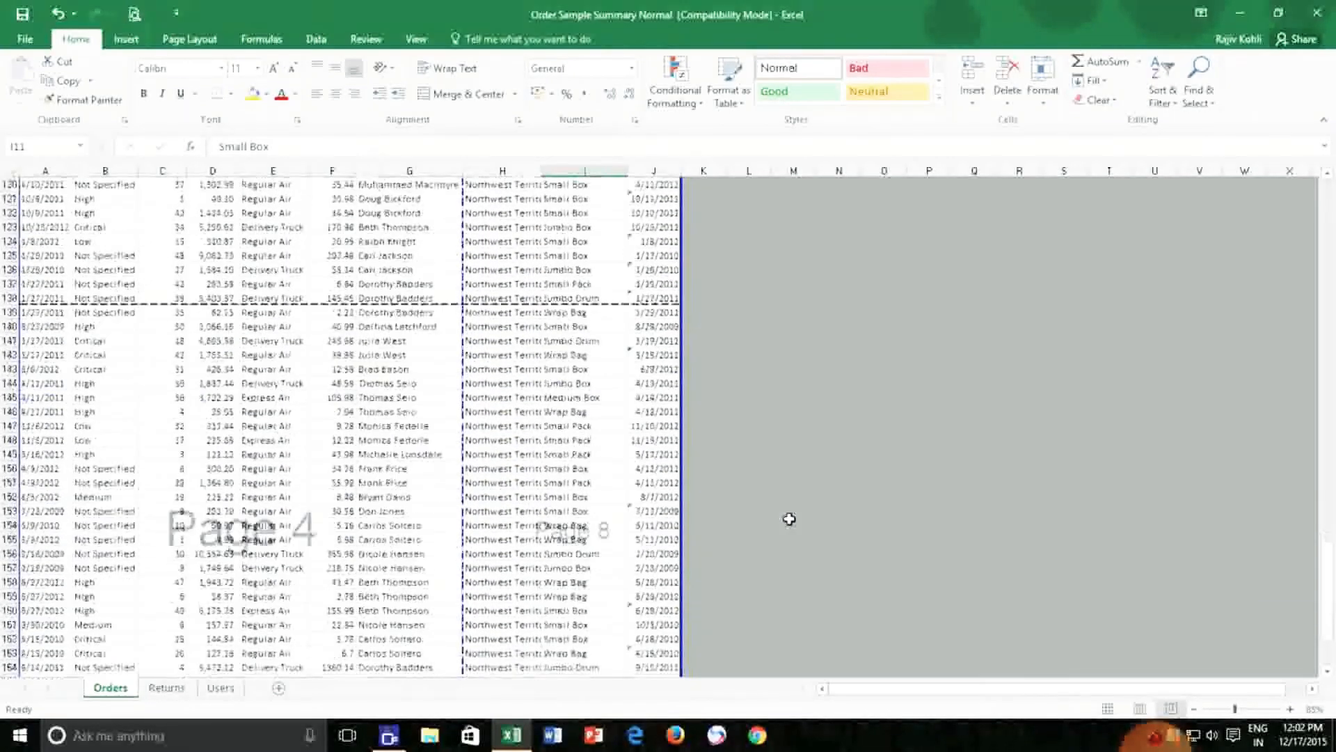
{"action": "scroll", "coordinate": [789, 519], "scroll_direction": "down", "scroll_amount": 1}
{"action": "scroll", "coordinate": [790, 519], "scroll_direction": "down", "scroll_amount": 1}
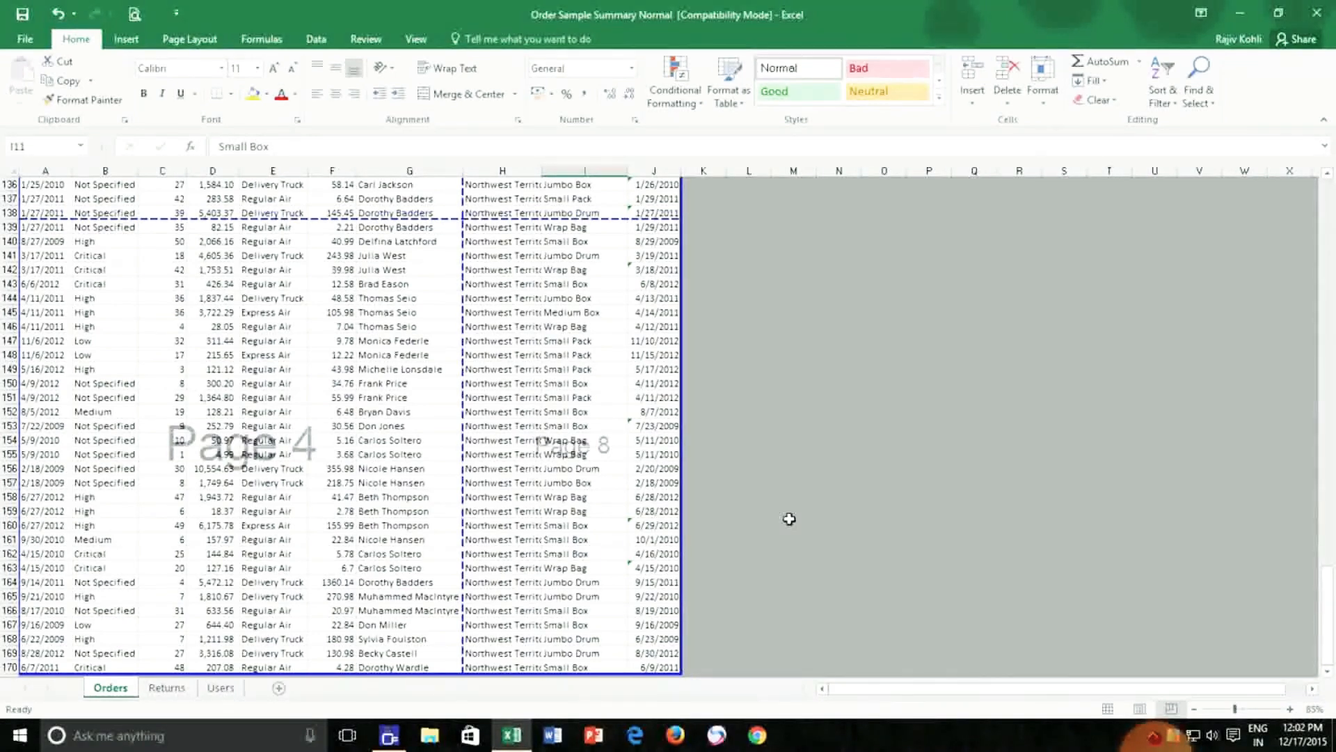
{"action": "scroll", "coordinate": [790, 519], "scroll_direction": "up", "scroll_amount": 20}
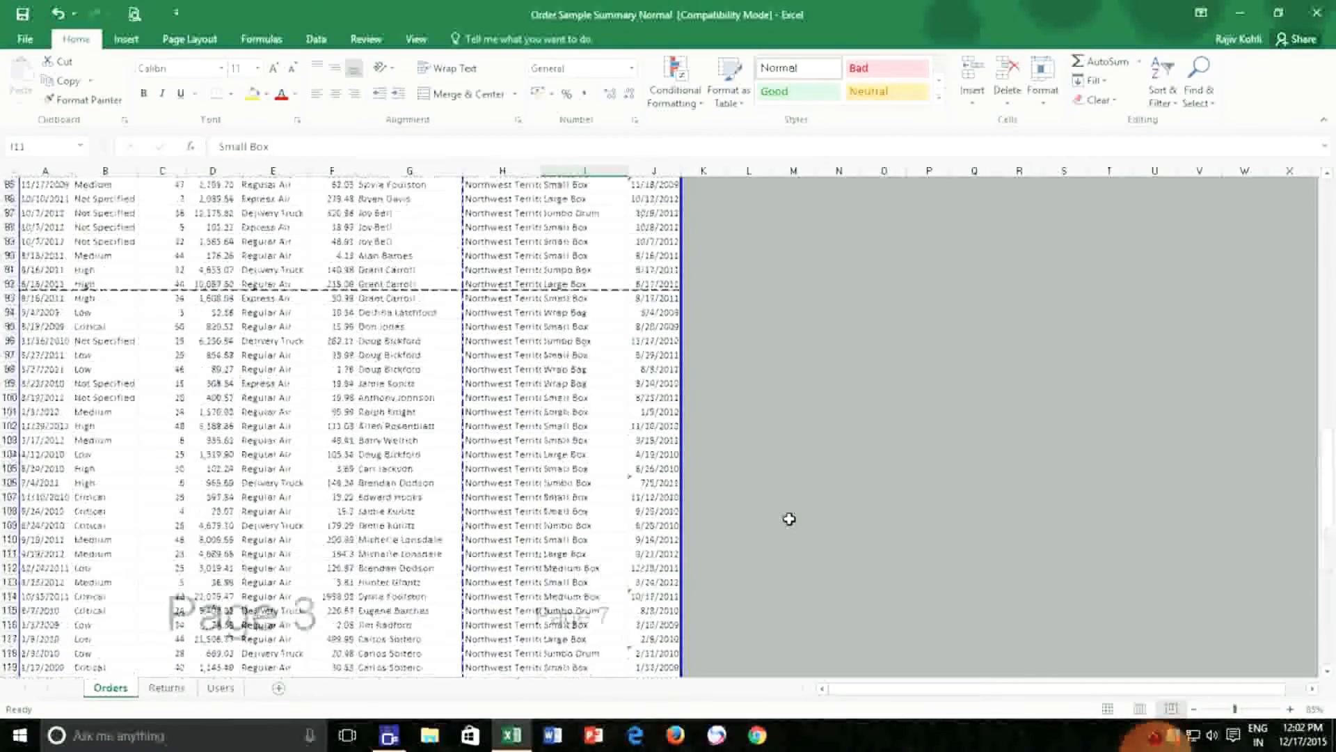
{"action": "scroll", "coordinate": [790, 519], "scroll_direction": "up", "scroll_amount": 20}
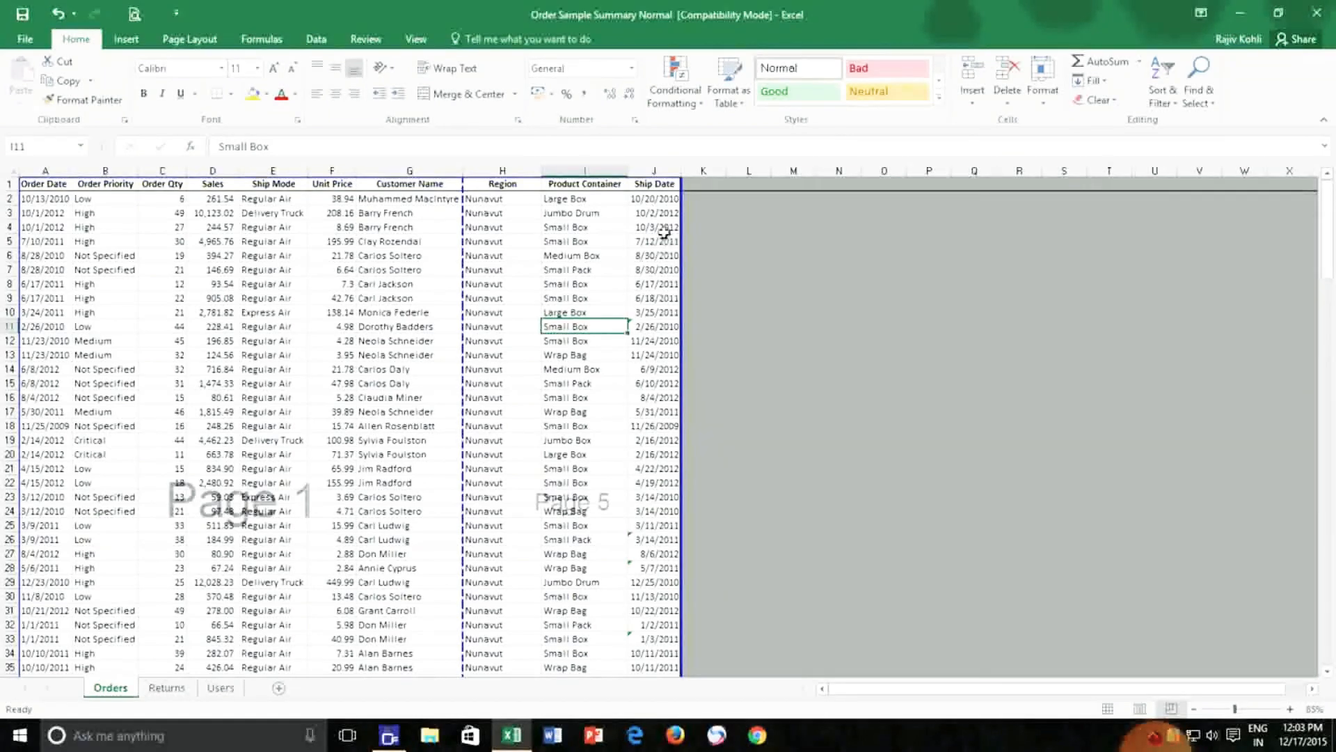
Hide the Ship Date column J, and unhide it again from its neighbouring columns I and K
{"action": "right_click", "coordinate": [662, 170]}
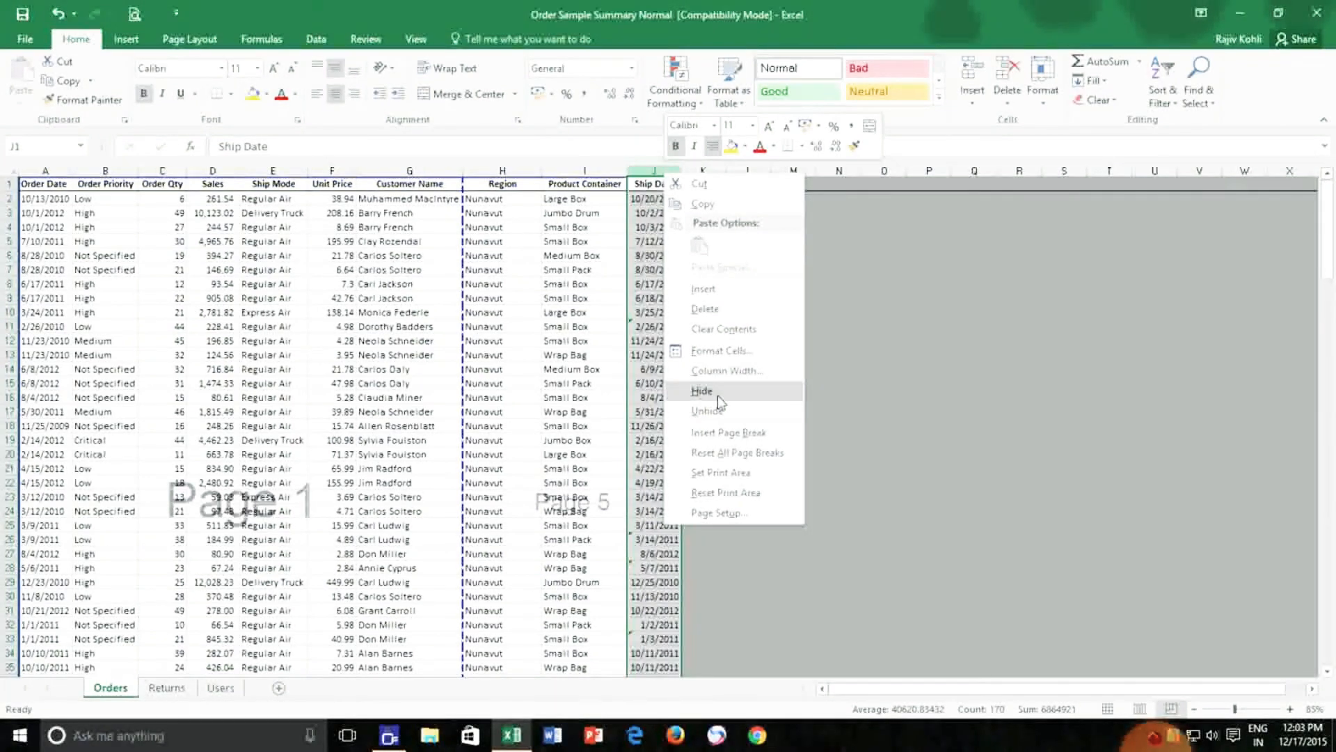
{"action": "left_click", "coordinate": [716, 396]}
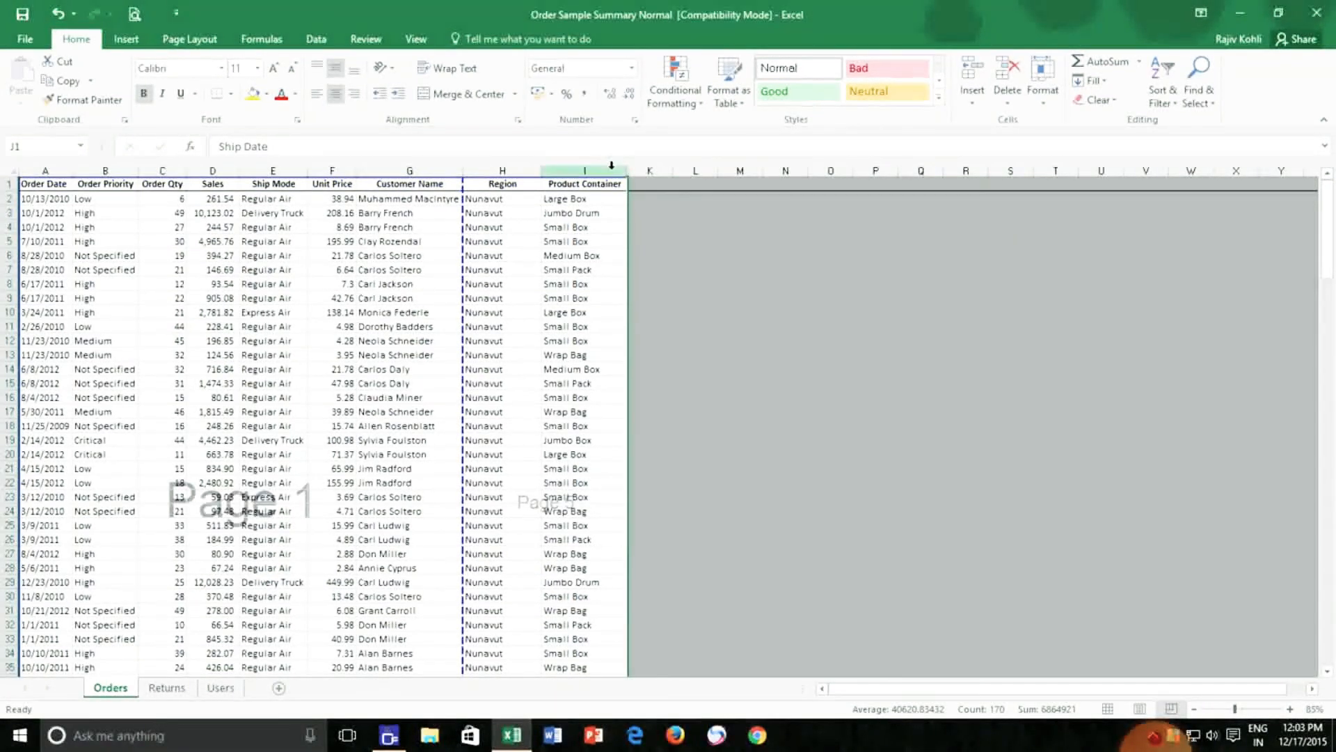
{"action": "left_click_drag", "start_coordinate": [611, 170], "coordinate": [639, 169]}
{"action": "right_click", "coordinate": [639, 169]}
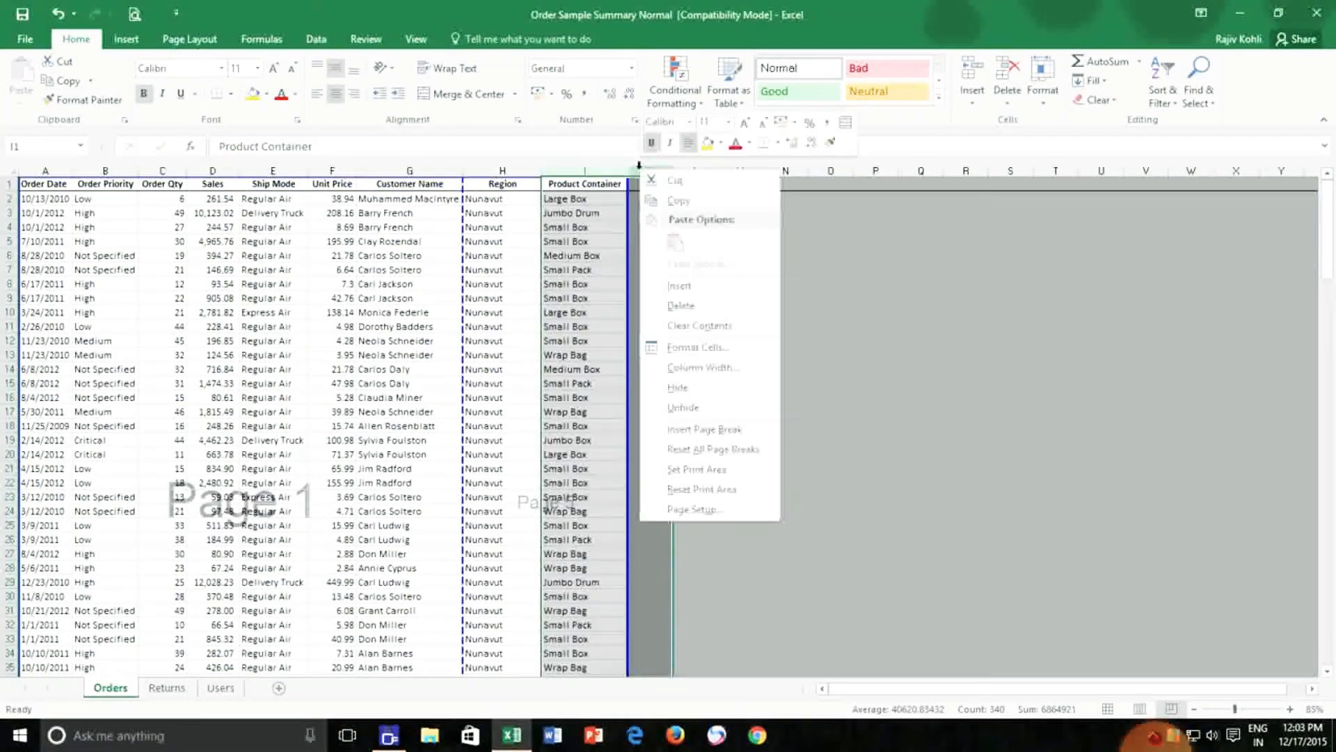
{"action": "left_click", "coordinate": [709, 411]}
{"action": "left_click", "coordinate": [634, 327]}
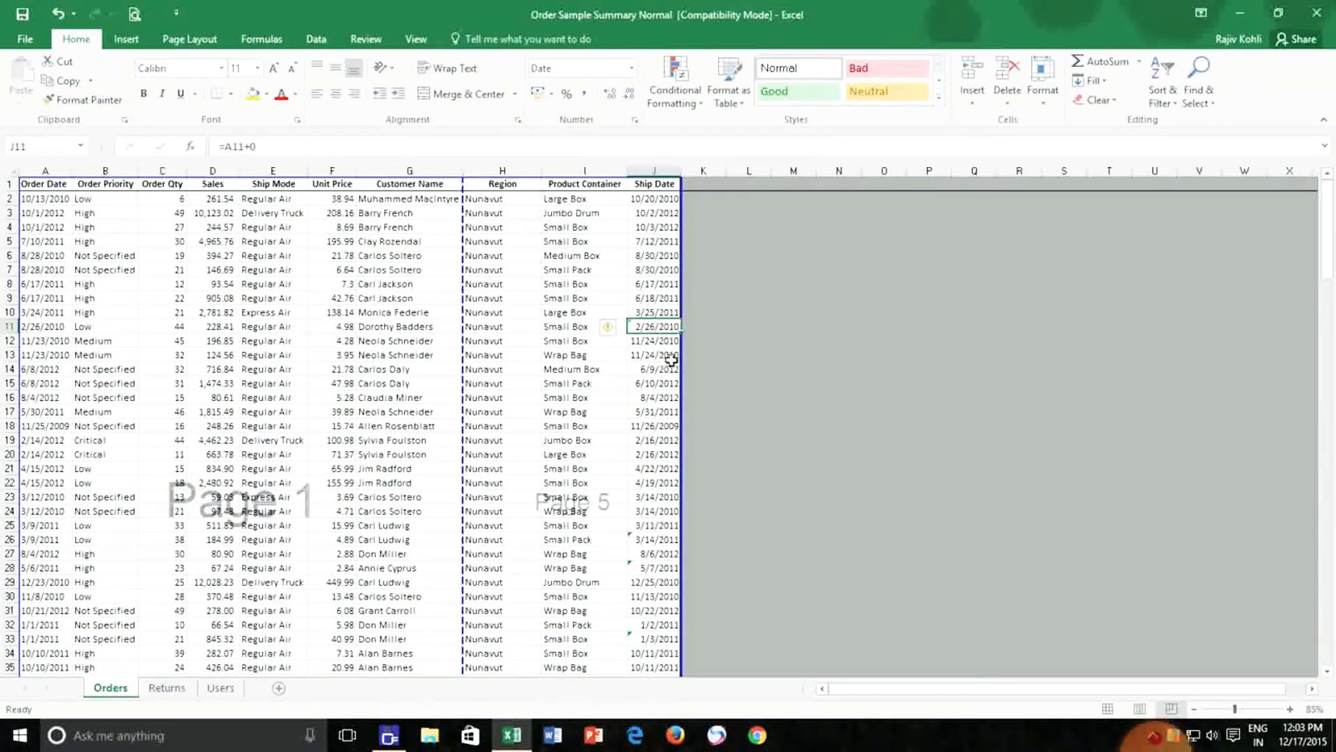
Move the solid print boundary to exclude the Ship Date column, and check the print area in the Page Setup sheet settings
{"action": "left_click_drag", "start_coordinate": [681, 359], "coordinate": [629, 359]}
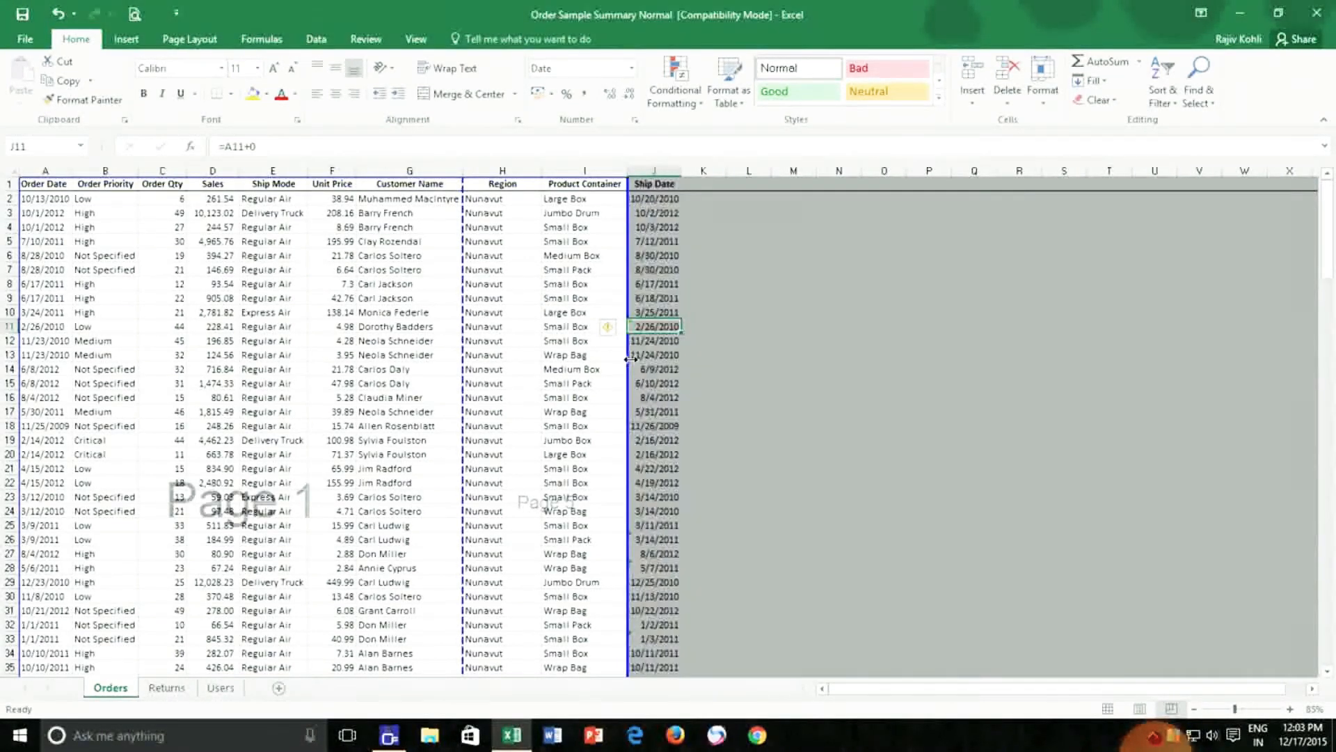
{"action": "left_click", "coordinate": [195, 42]}
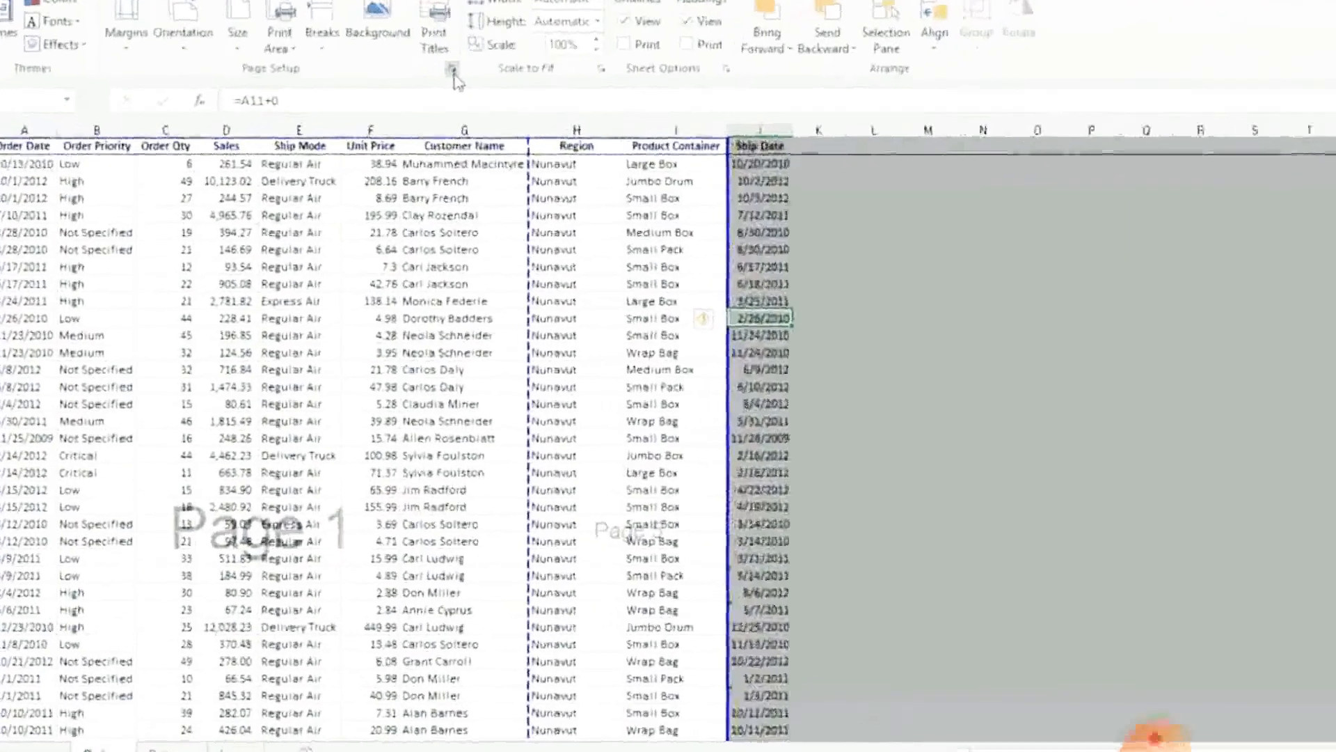
{"action": "left_click", "coordinate": [400, 121]}
{"action": "left_click", "coordinate": [461, 252]}
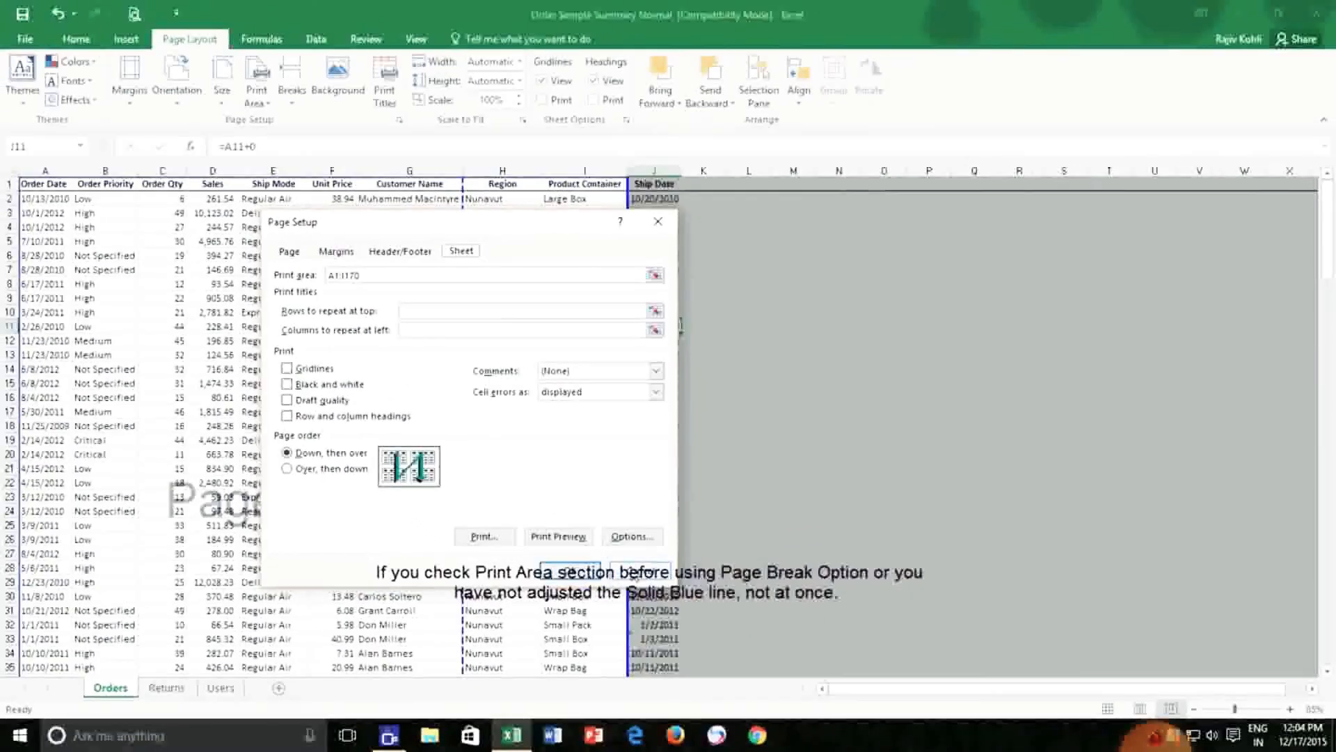
{"action": "left_click", "coordinate": [639, 571]}
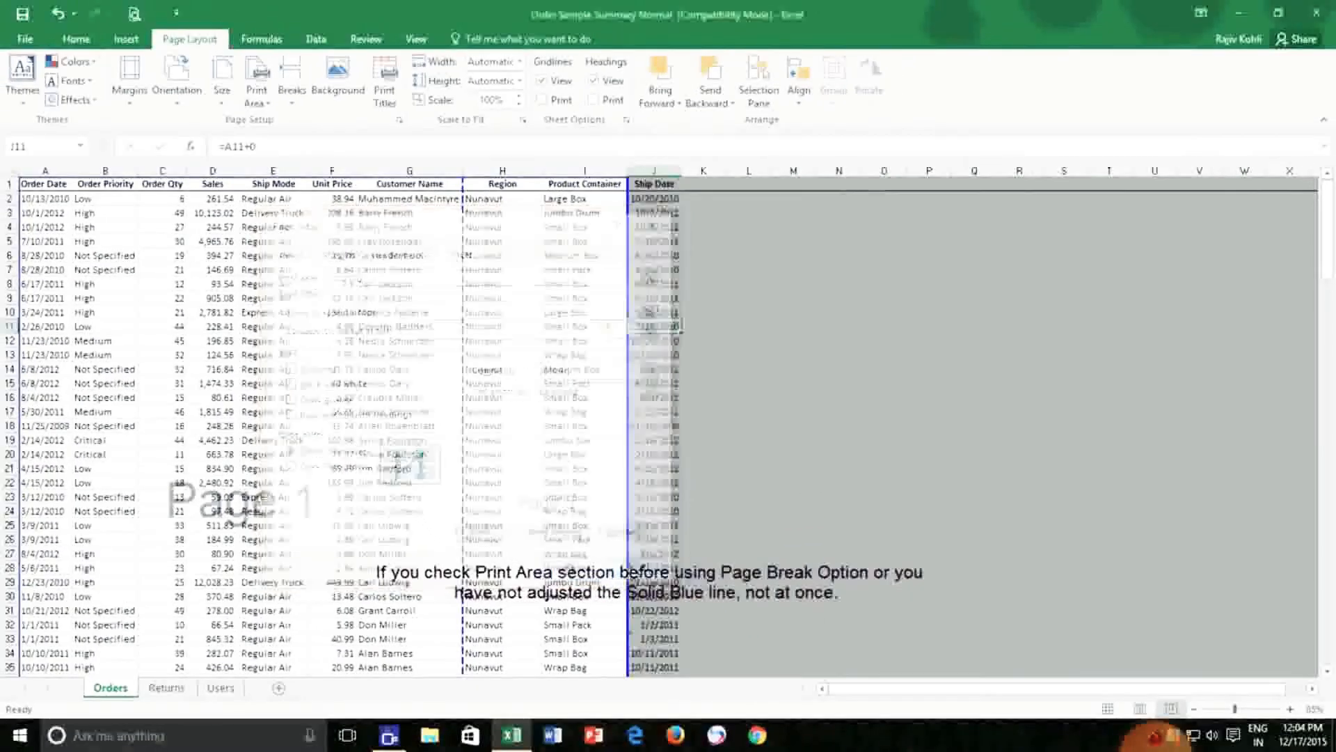
Undo the print boundary move and check the print area in the Page Setup sheet settings
{"action": "left_click", "coordinate": [59, 14]}
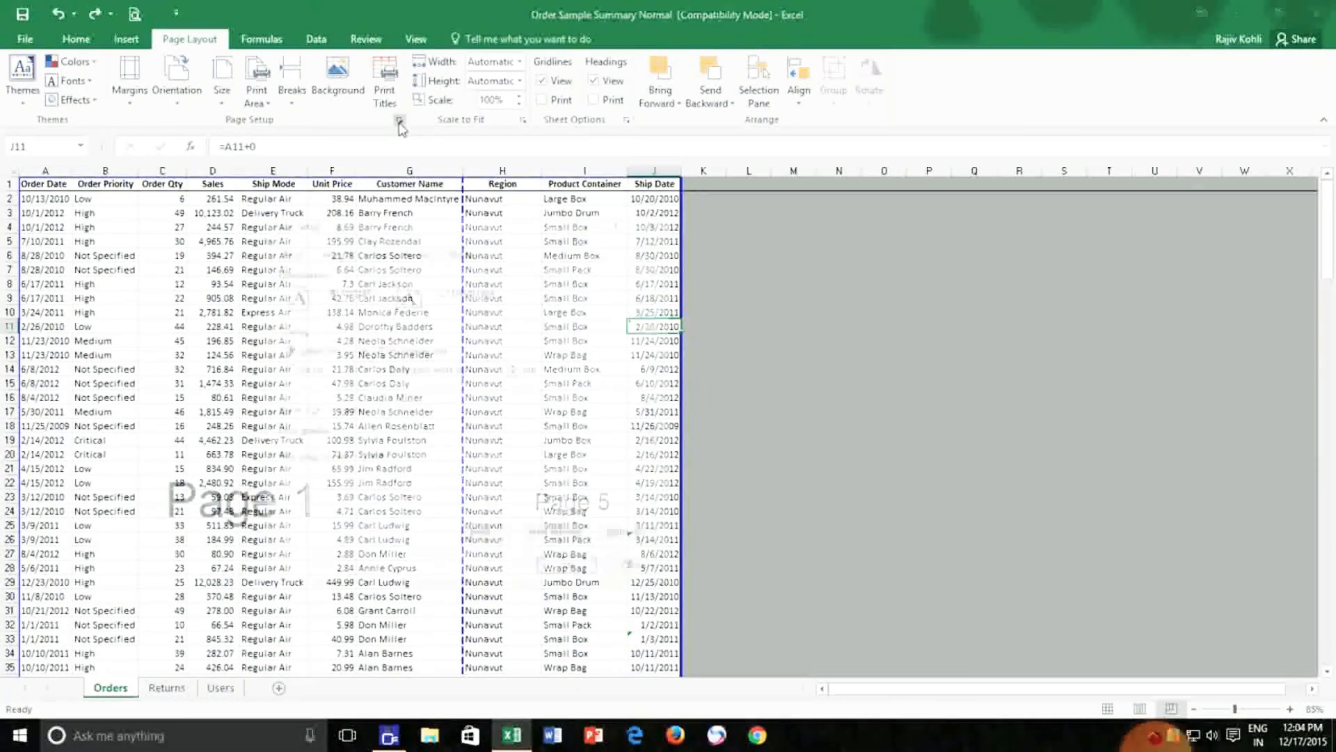
{"action": "left_click", "coordinate": [400, 122]}
{"action": "left_click", "coordinate": [462, 253]}
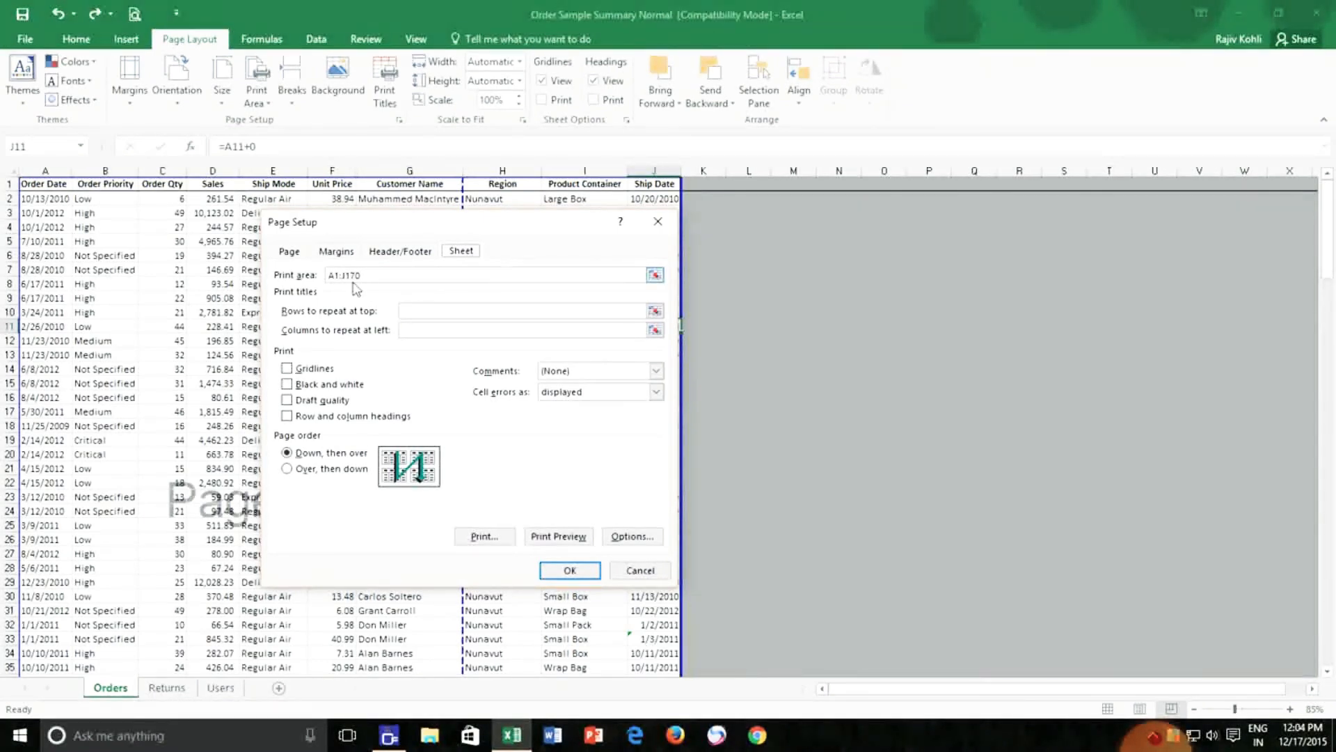
{"action": "left_click", "coordinate": [640, 572]}
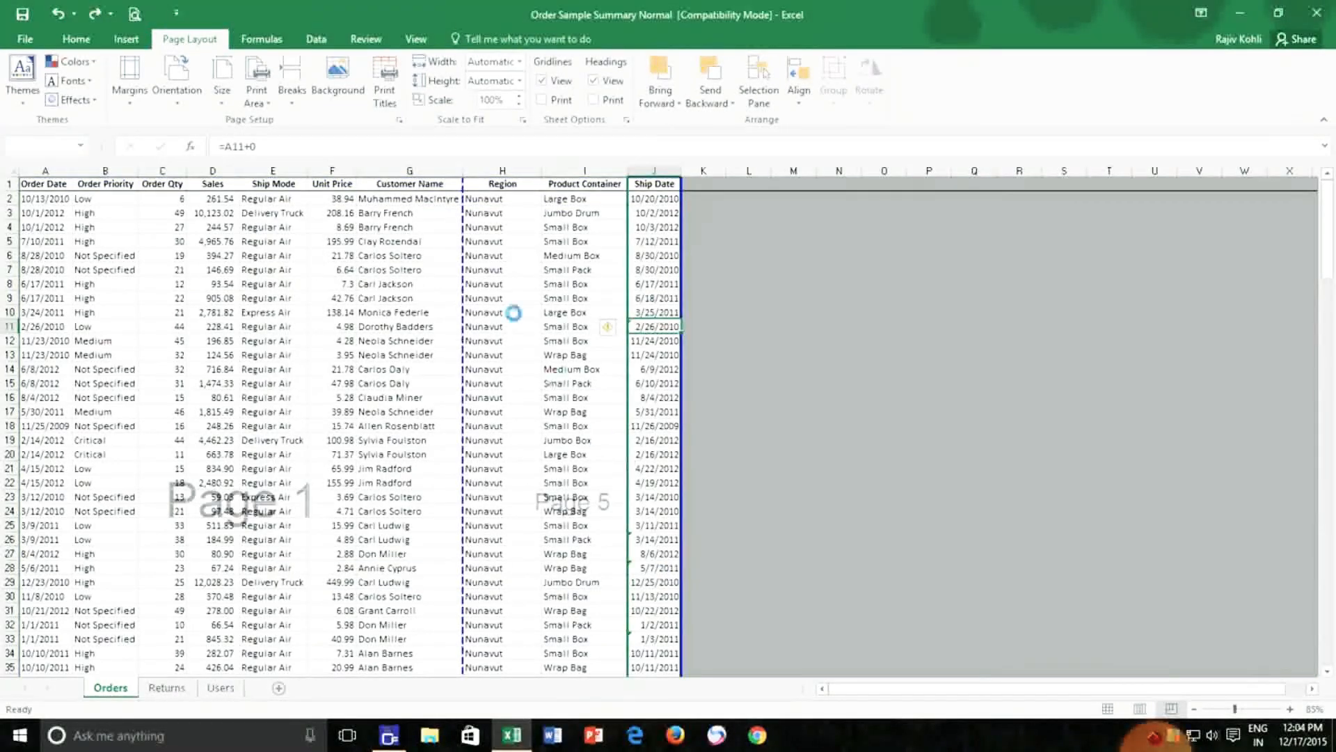
Redo the print boundary move that excludes the Ship Date column and recheck the print area in Page Setup
{"action": "left_click", "coordinate": [398, 120]}
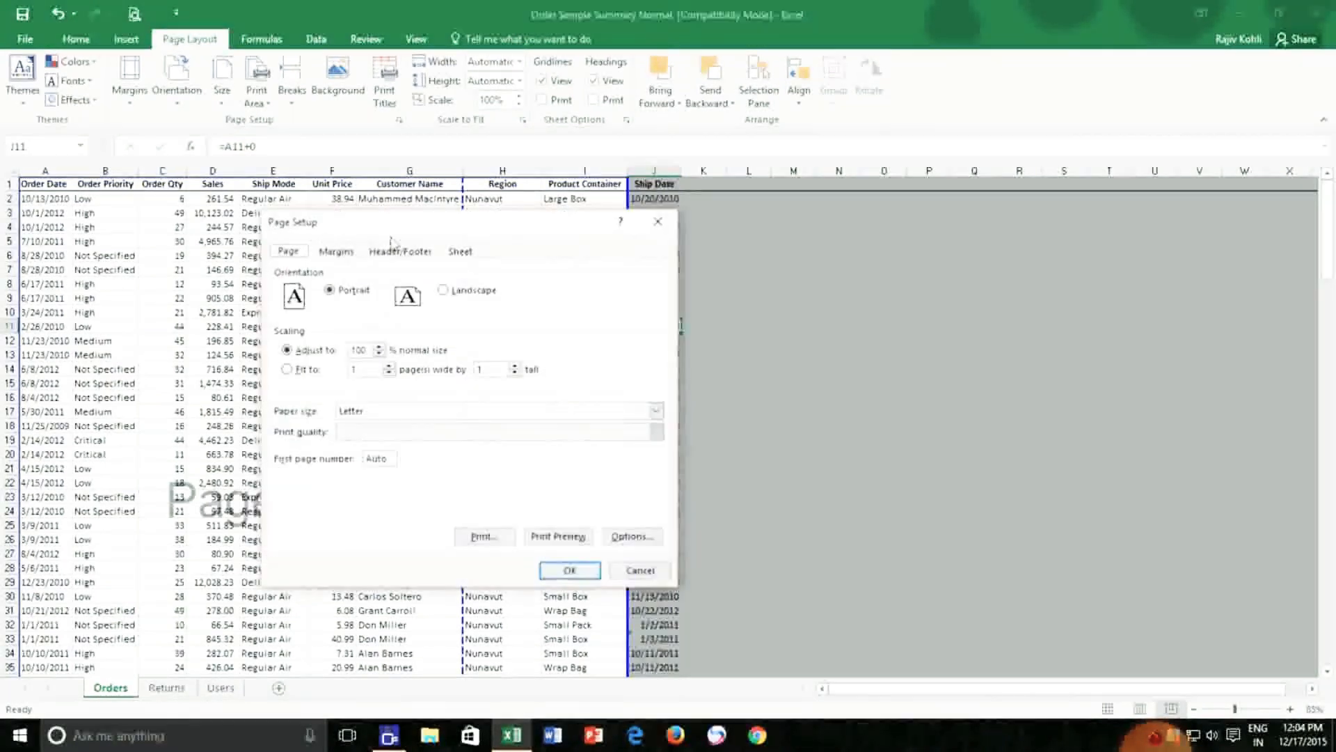
{"action": "left_click", "coordinate": [459, 254]}
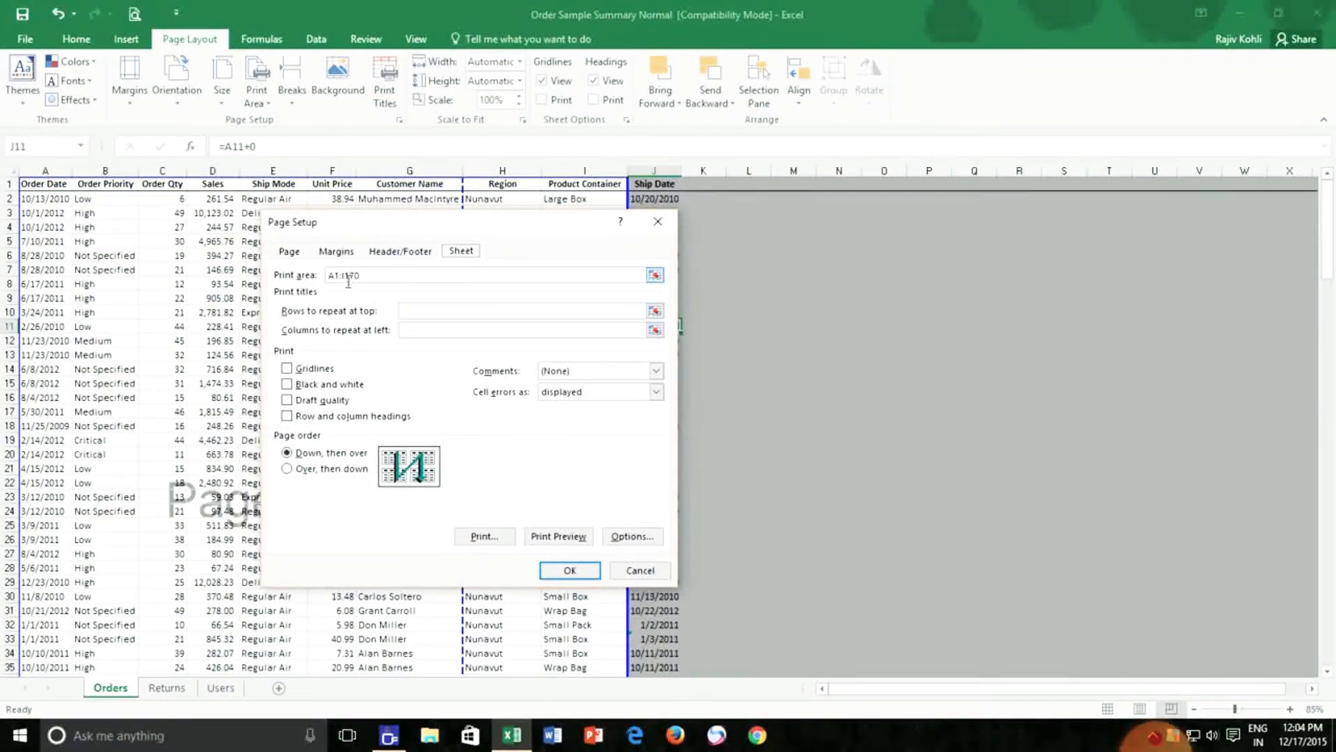
{"action": "left_click", "coordinate": [648, 573]}
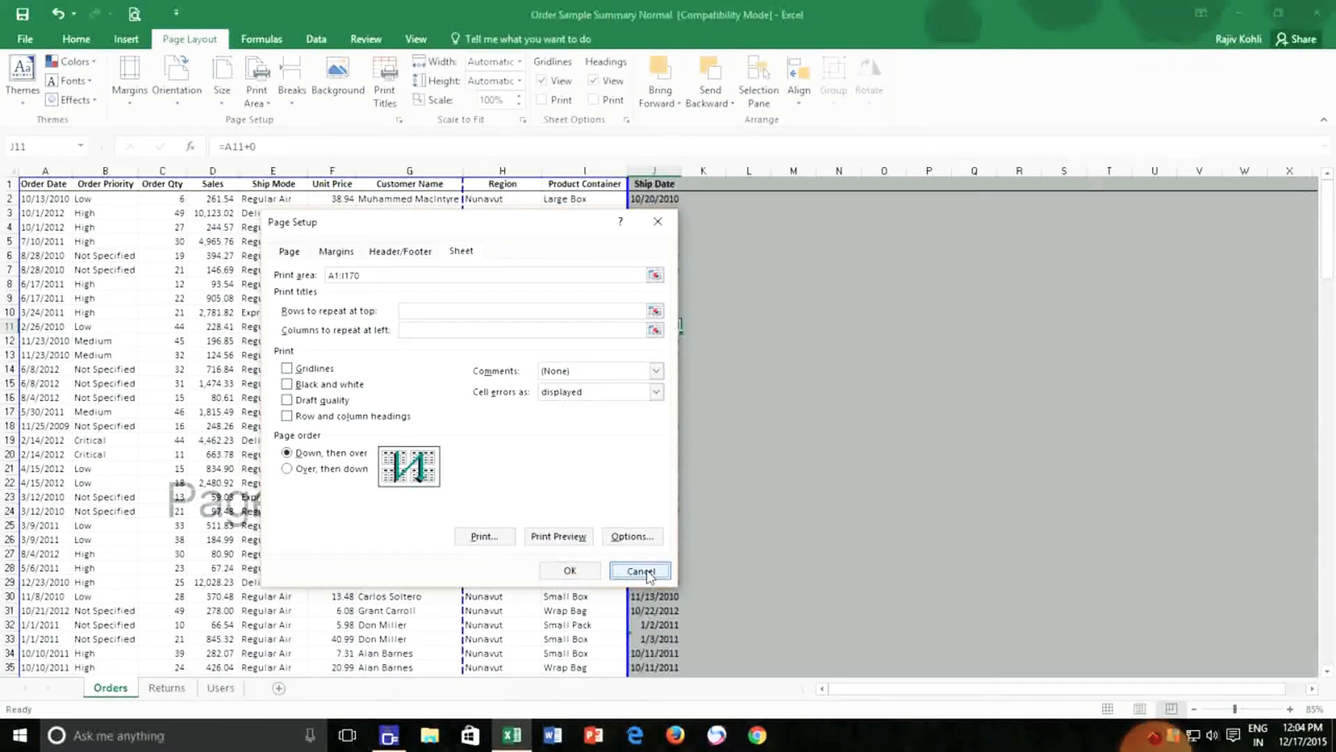
{"action": "left_click", "coordinate": [572, 570]}
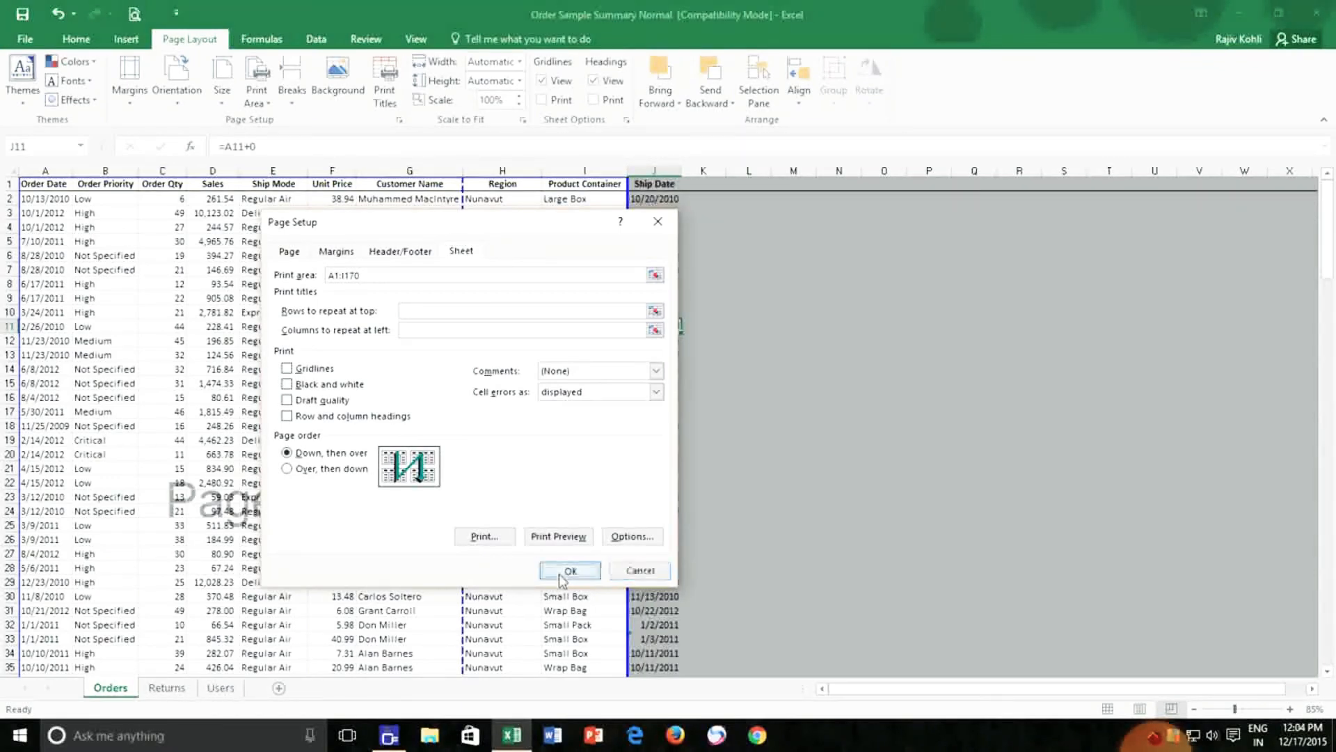
{"action": "right_click", "coordinate": [277, 167]}
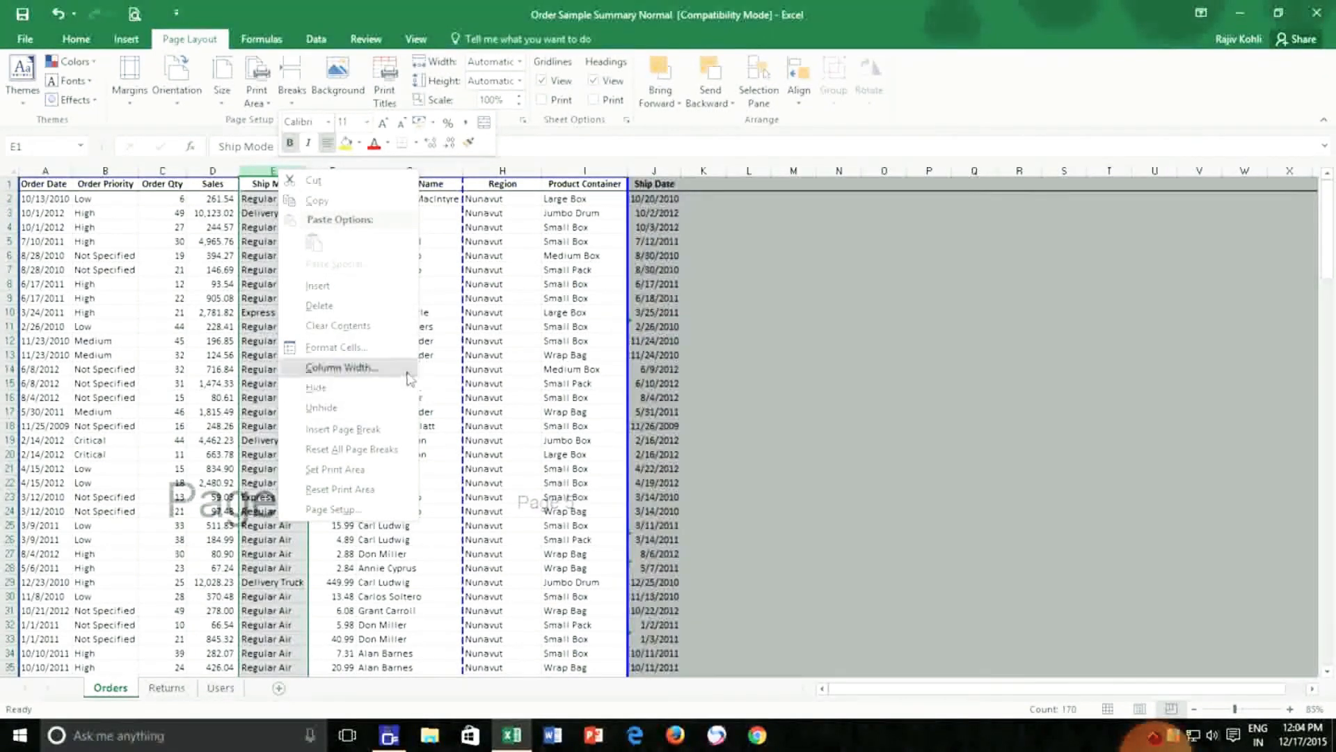
{"action": "key", "text": "Escape"}
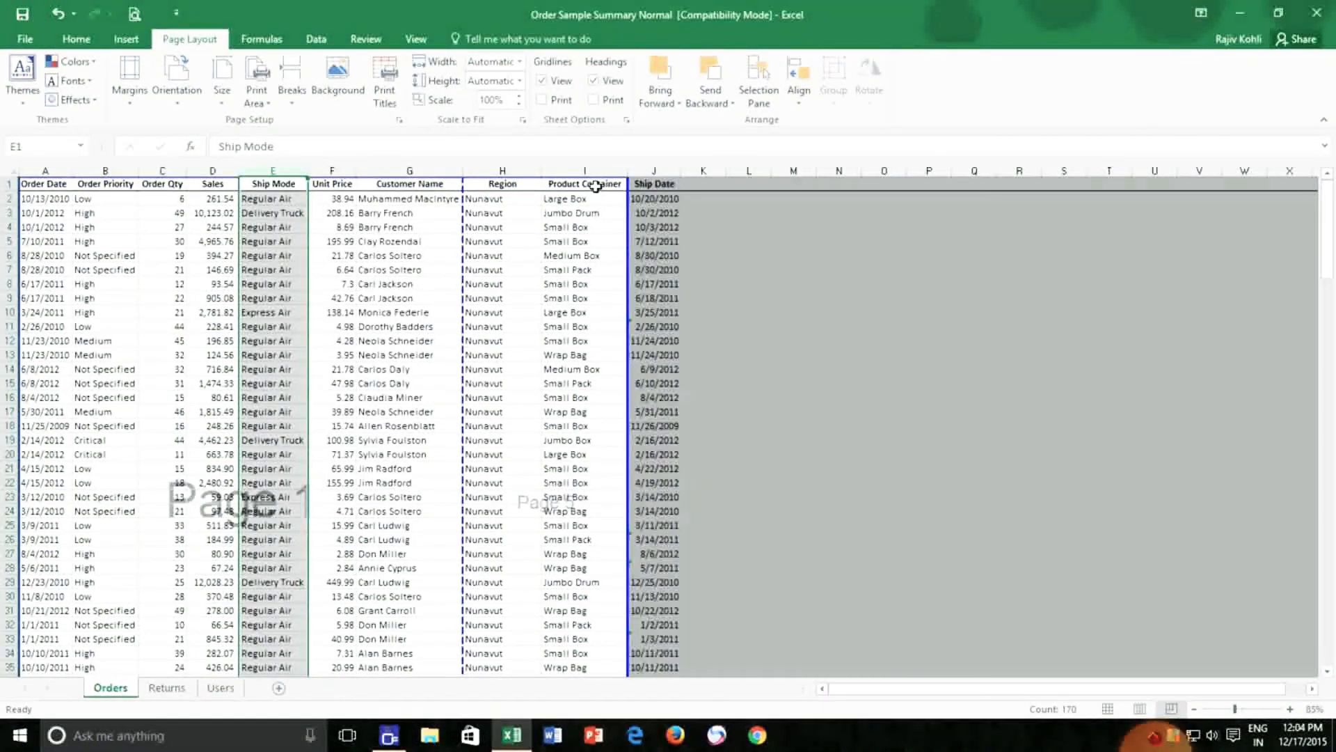
{"action": "left_click", "coordinate": [596, 186]}
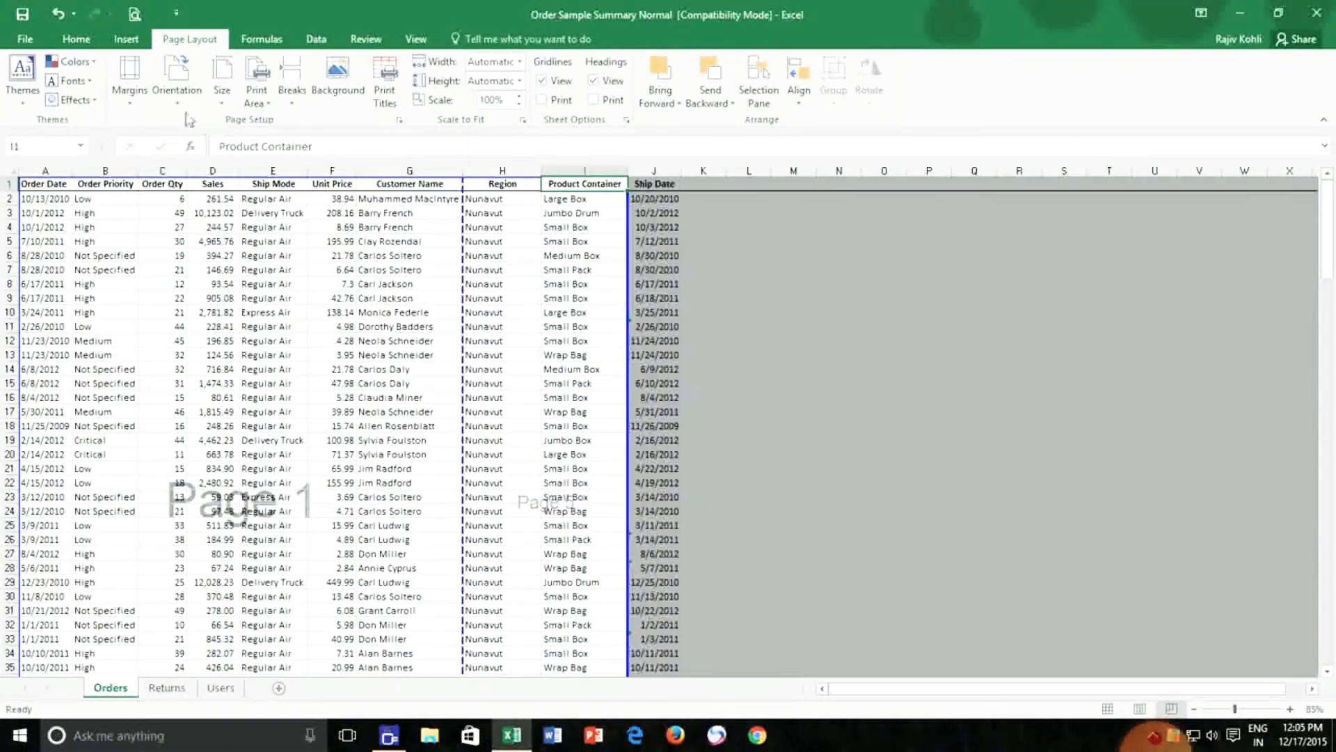
{"action": "left_click", "coordinate": [130, 81]}
{"action": "left_click", "coordinate": [167, 92]}
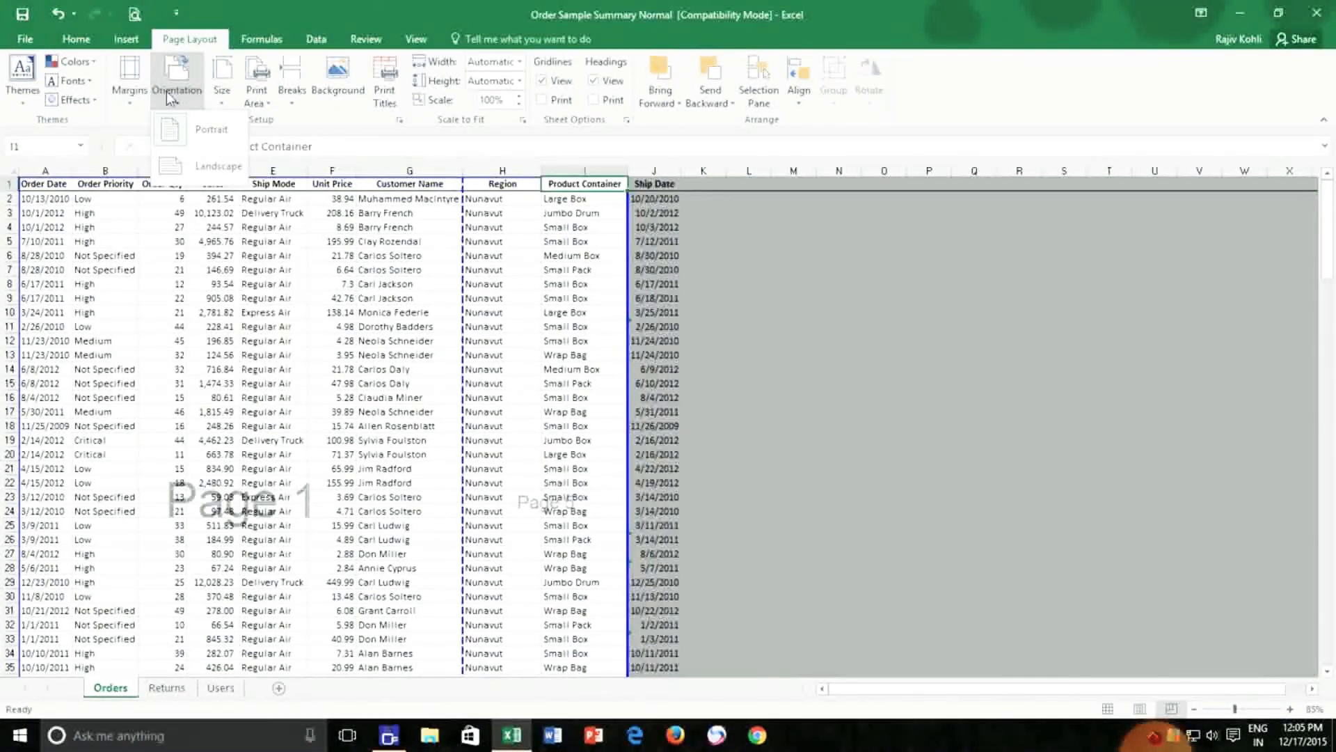
{"action": "left_click", "coordinate": [218, 91]}
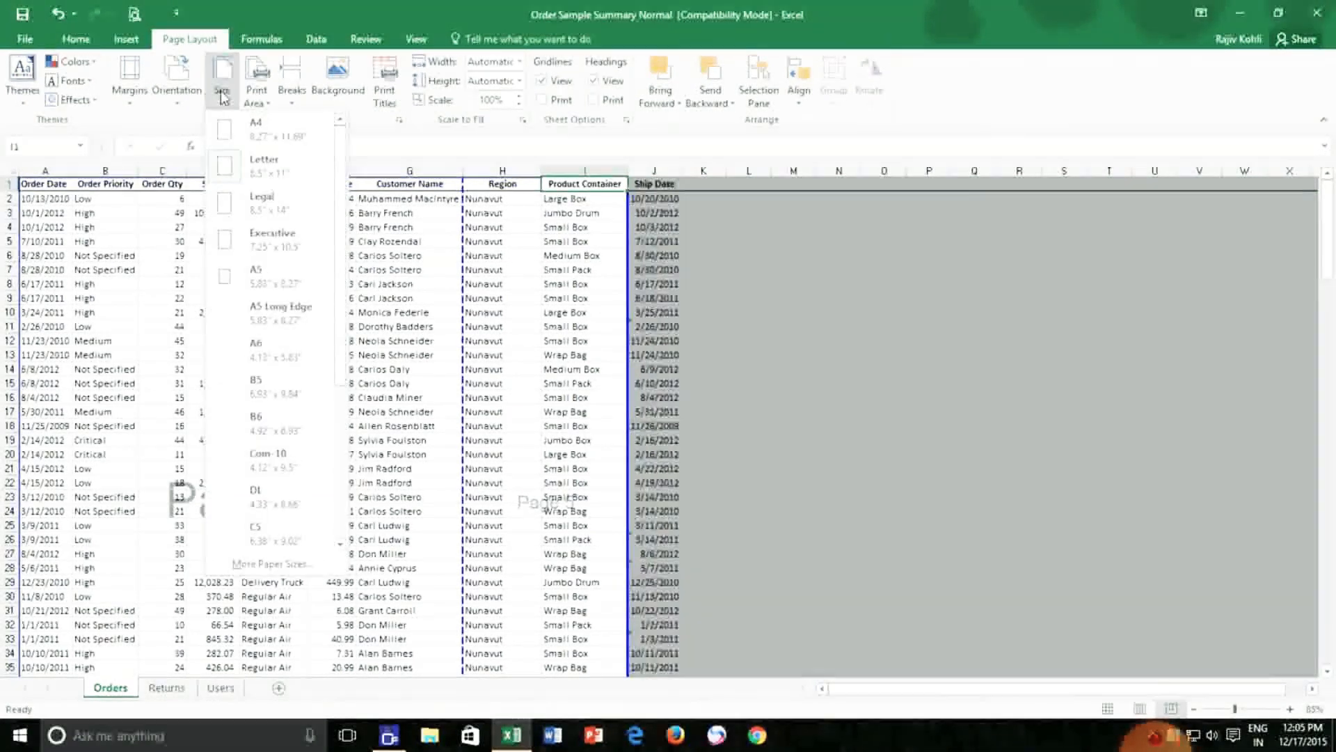
{"action": "left_click", "coordinate": [515, 253]}
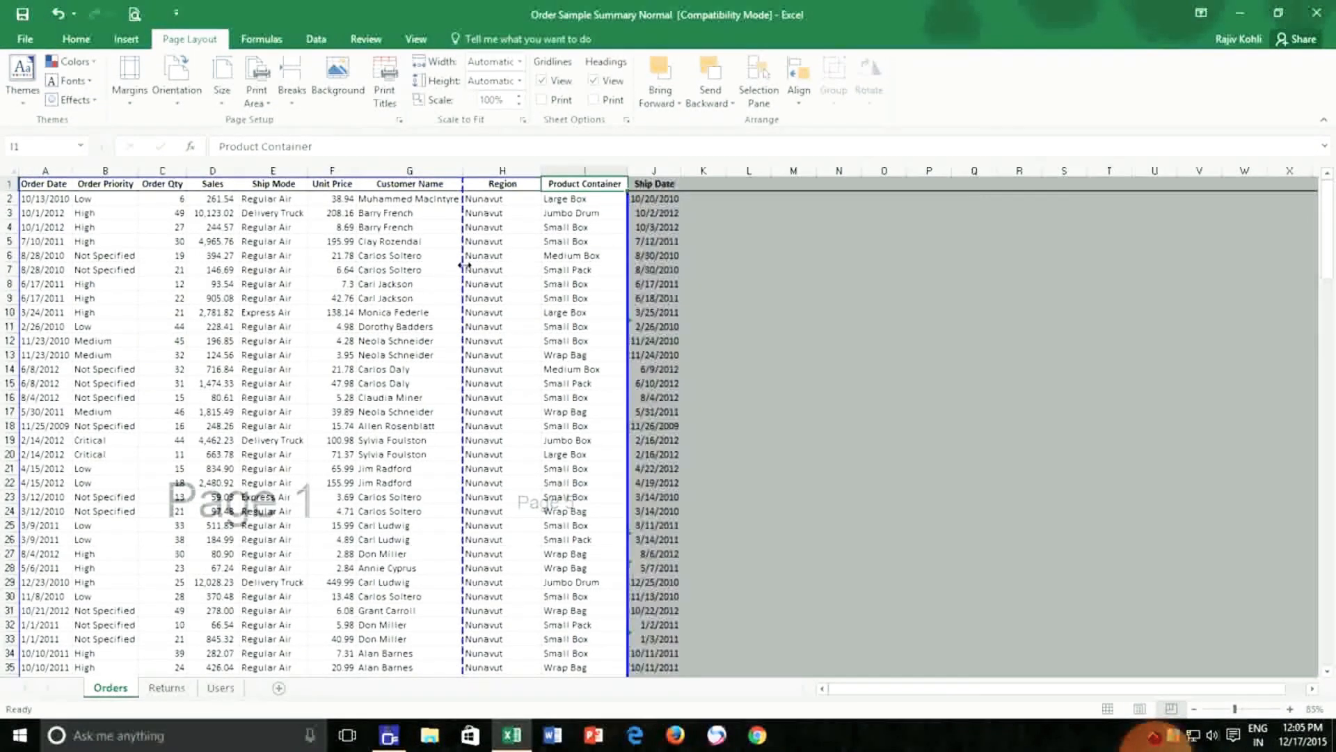
Move the dashed vertical page break from after Customer Name to the edge after Product Container, and review the pages down the sheet
{"action": "left_click_drag", "start_coordinate": [465, 265], "coordinate": [630, 262]}
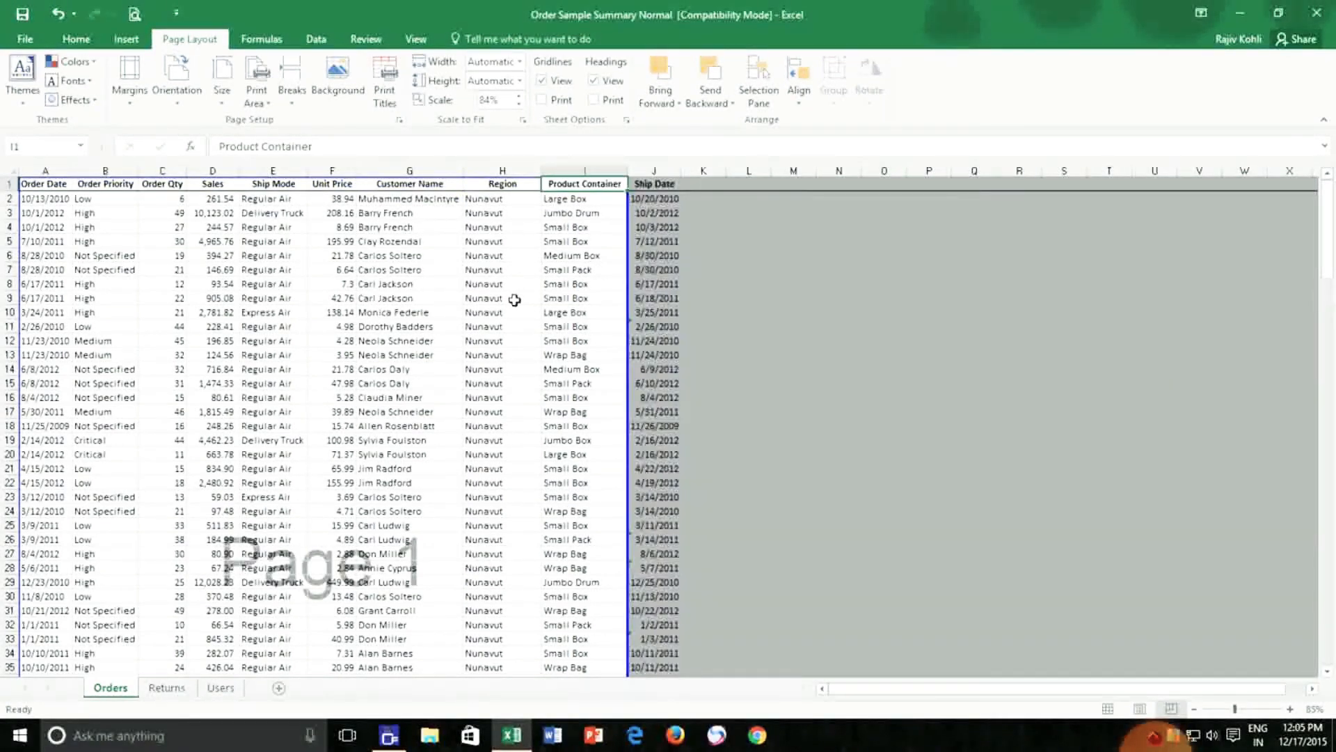
{"action": "scroll", "coordinate": [516, 299], "scroll_direction": "down", "scroll_amount": 9}
{"action": "scroll", "coordinate": [482, 346], "scroll_direction": "down", "scroll_amount": 20}
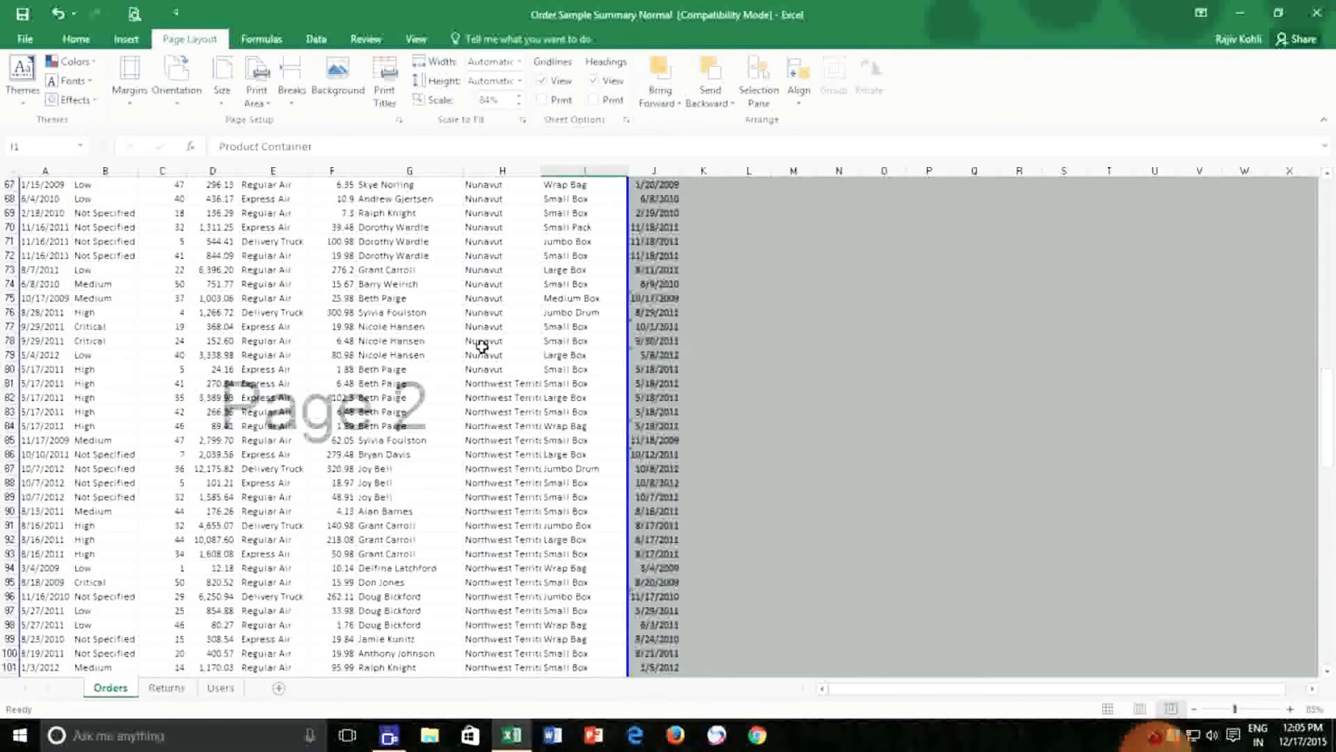
{"action": "scroll", "coordinate": [483, 346], "scroll_direction": "down", "scroll_amount": 14}
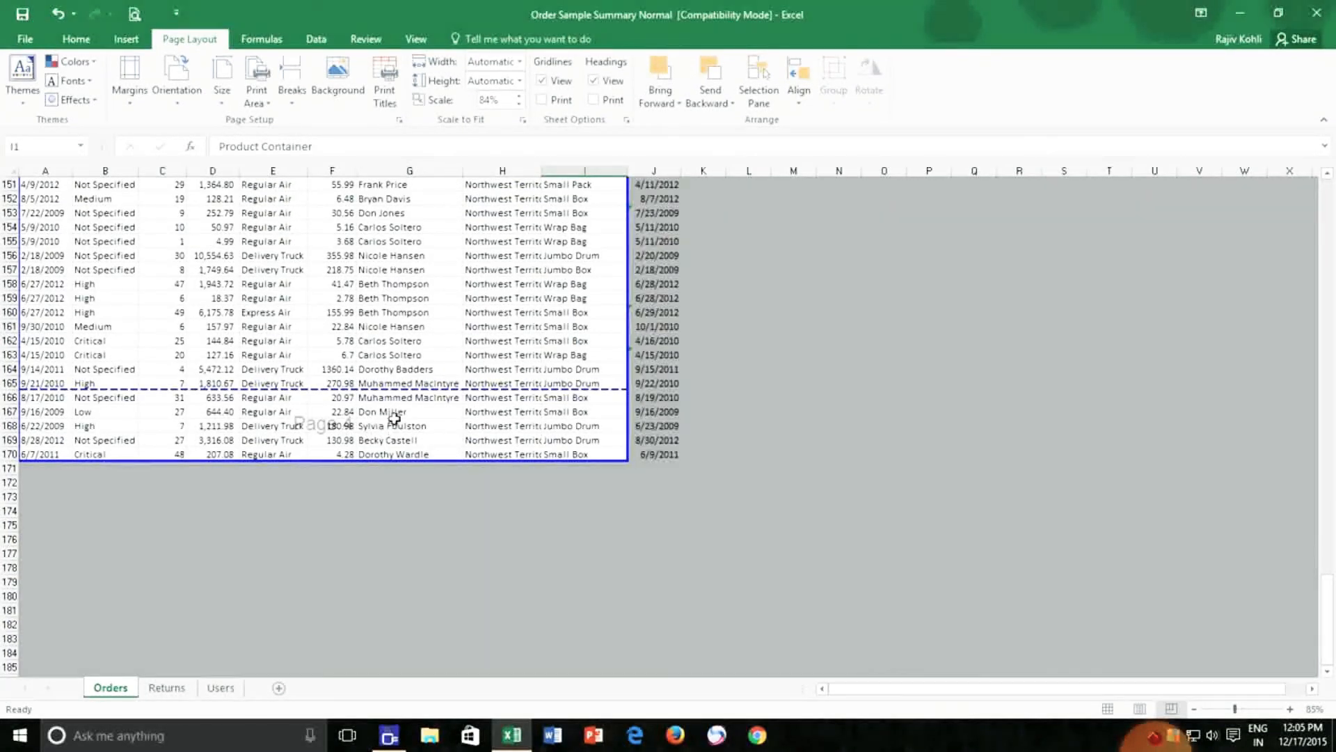
{"action": "scroll", "coordinate": [394, 417], "scroll_direction": "up", "scroll_amount": 20}
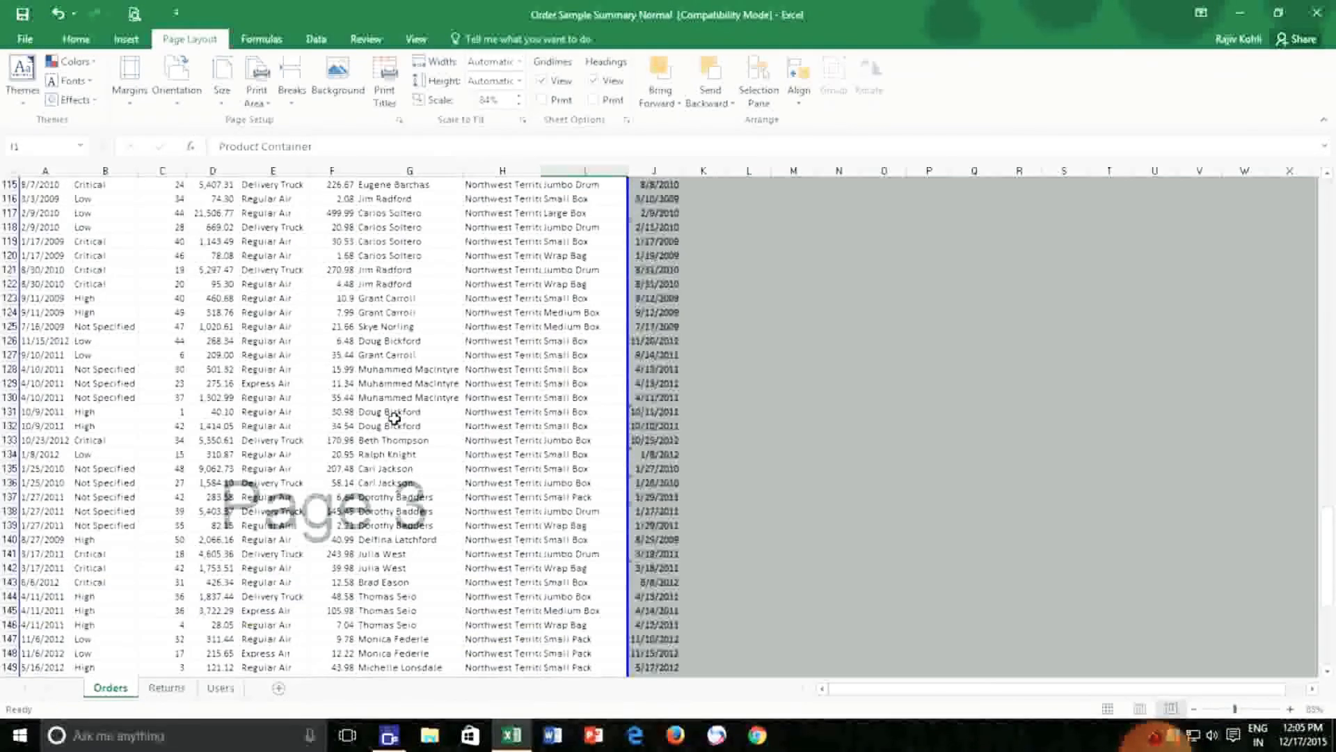
{"action": "scroll", "coordinate": [394, 418], "scroll_direction": "up", "scroll_amount": 20}
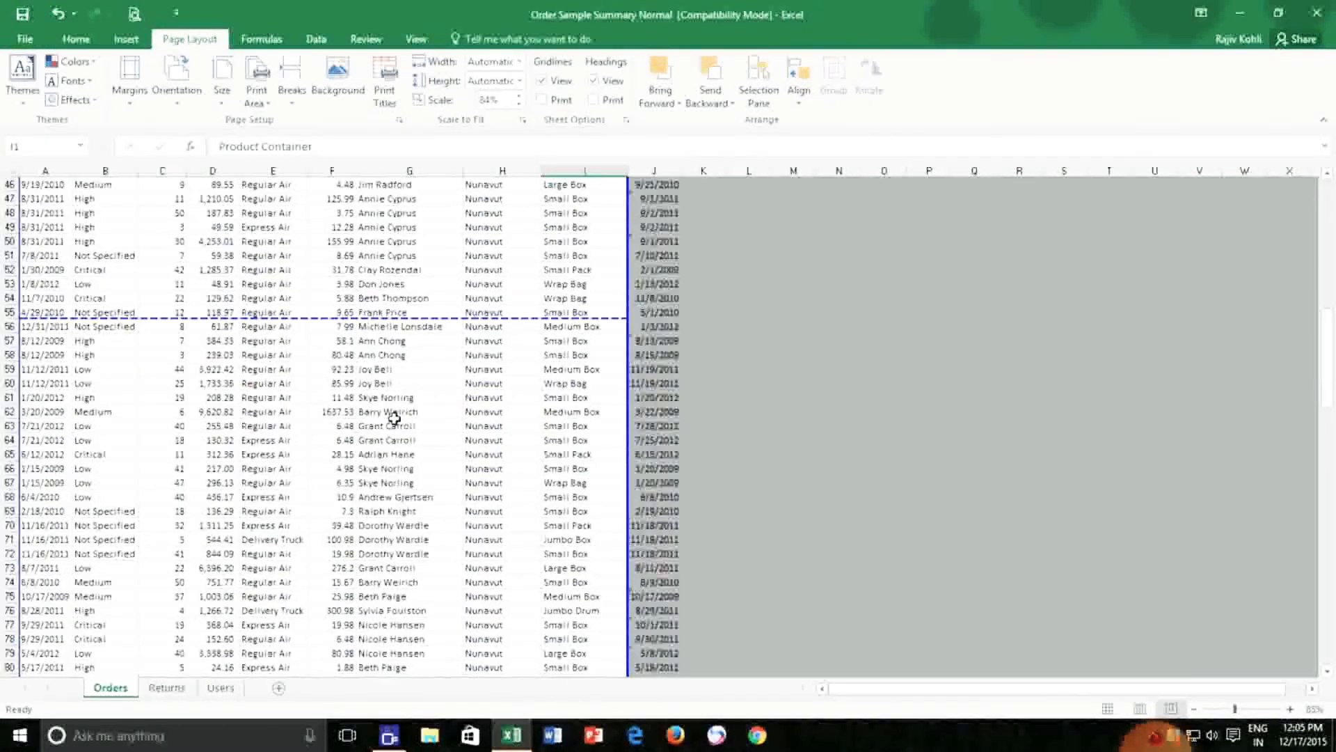
{"action": "scroll", "coordinate": [394, 417], "scroll_direction": "up", "scroll_amount": 1}
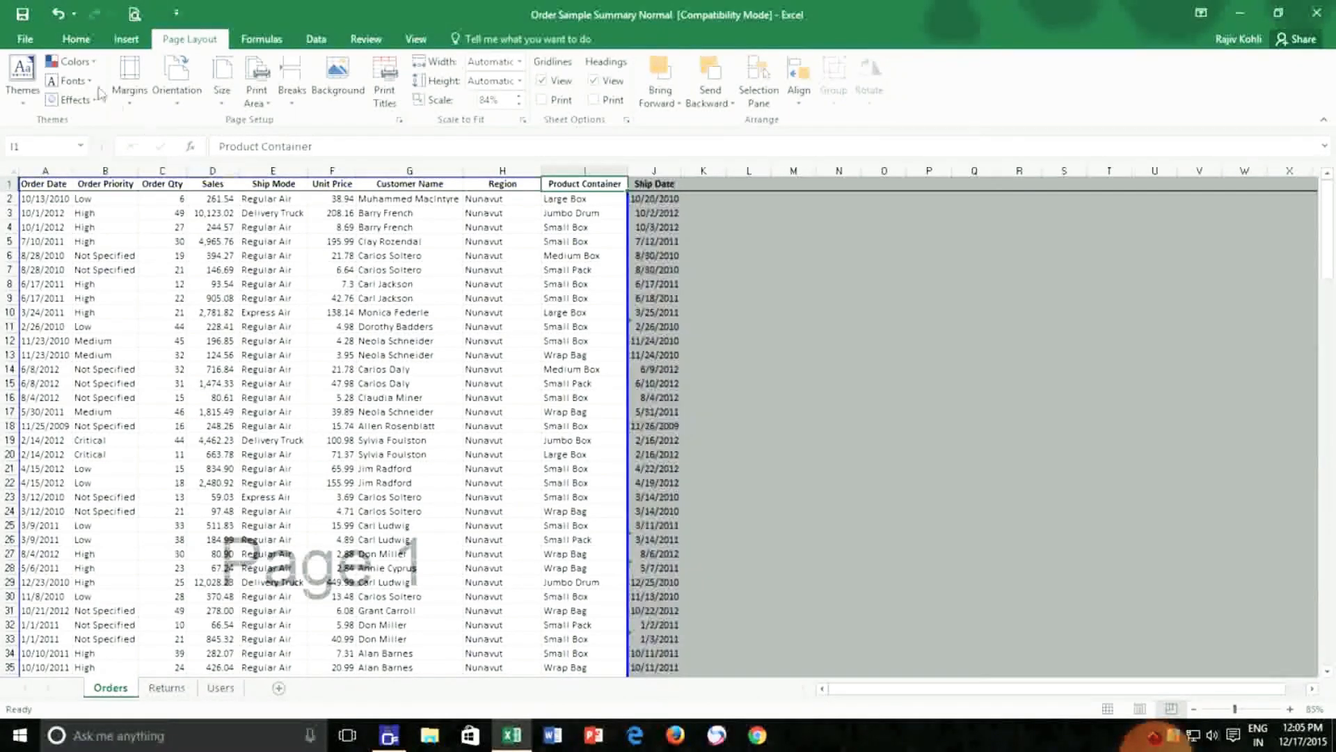
Undo and repeat the dashed page break move to the edge after Product Container, and review the pages in print preview
{"action": "left_click", "coordinate": [56, 13]}
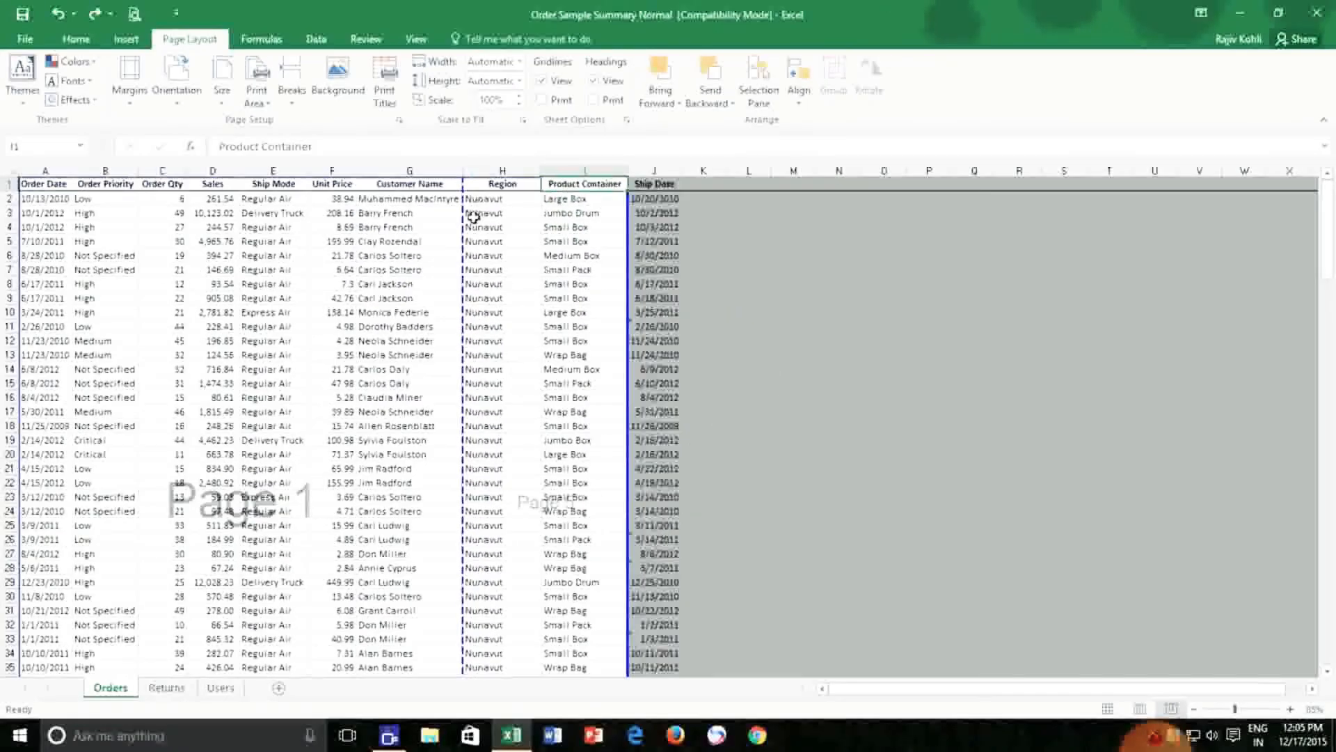
{"action": "left_click_drag", "start_coordinate": [465, 221], "coordinate": [628, 227]}
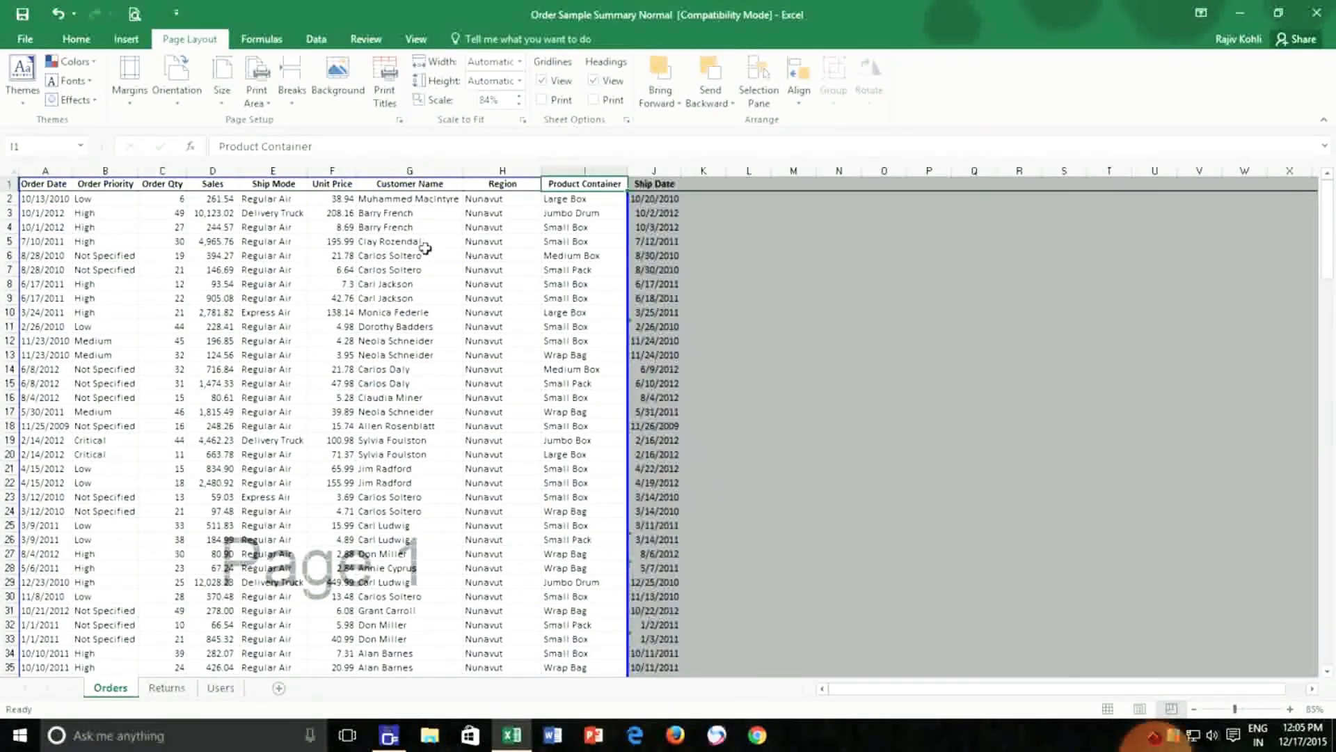
{"action": "left_click", "coordinate": [136, 15]}
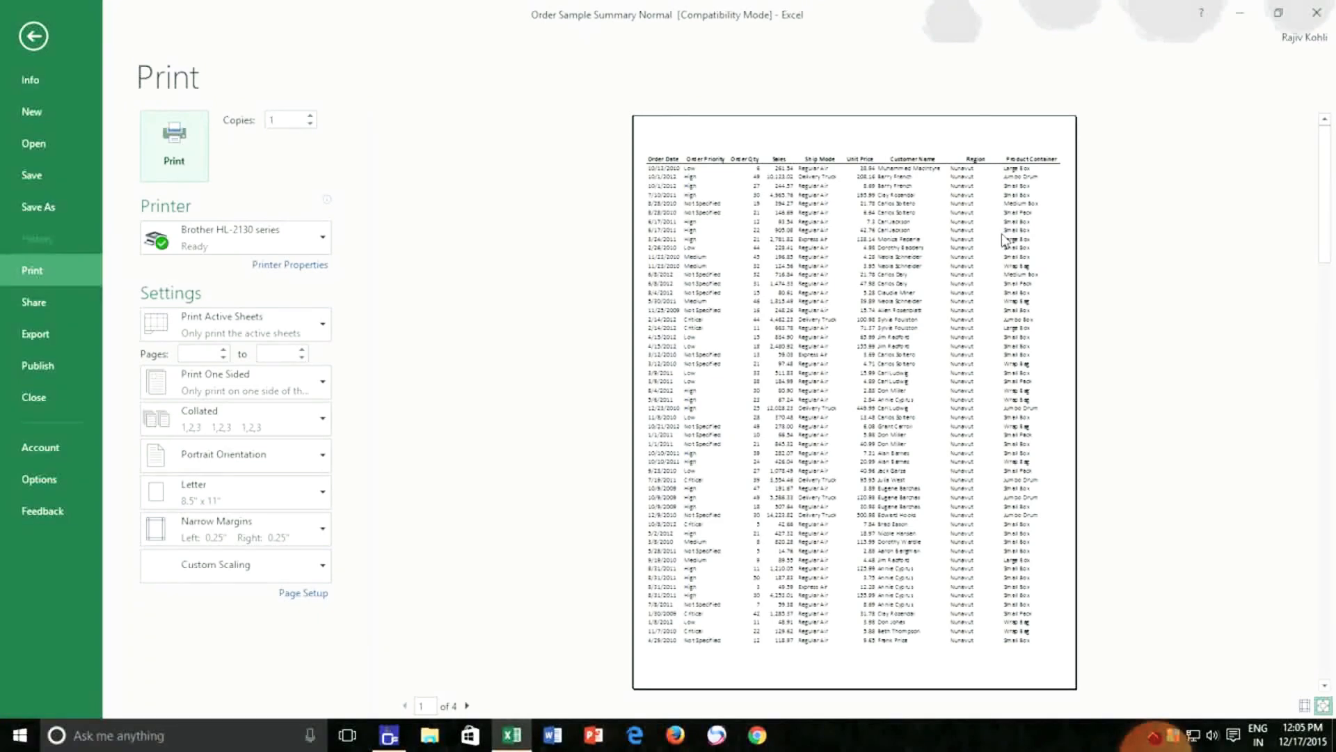
{"action": "scroll", "coordinate": [1003, 241], "scroll_direction": "down", "scroll_amount": 3}
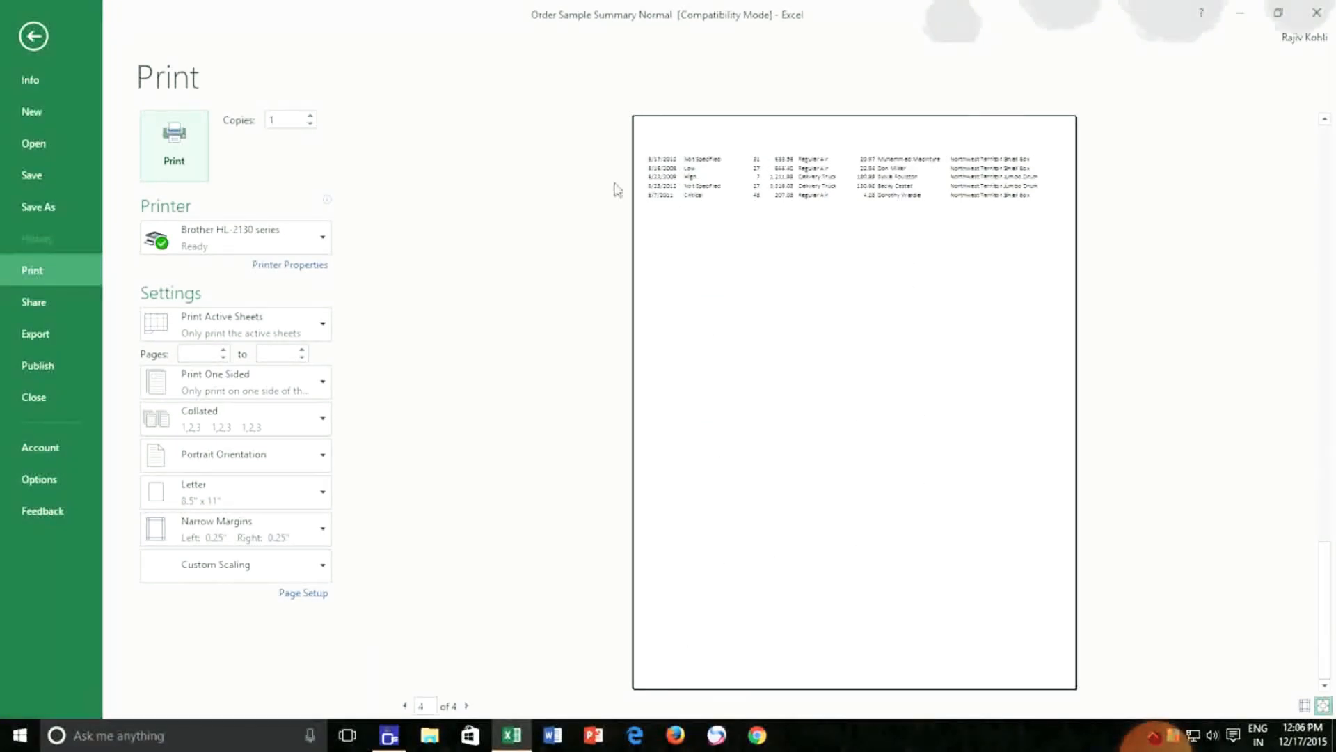
{"action": "key", "text": "Escape"}
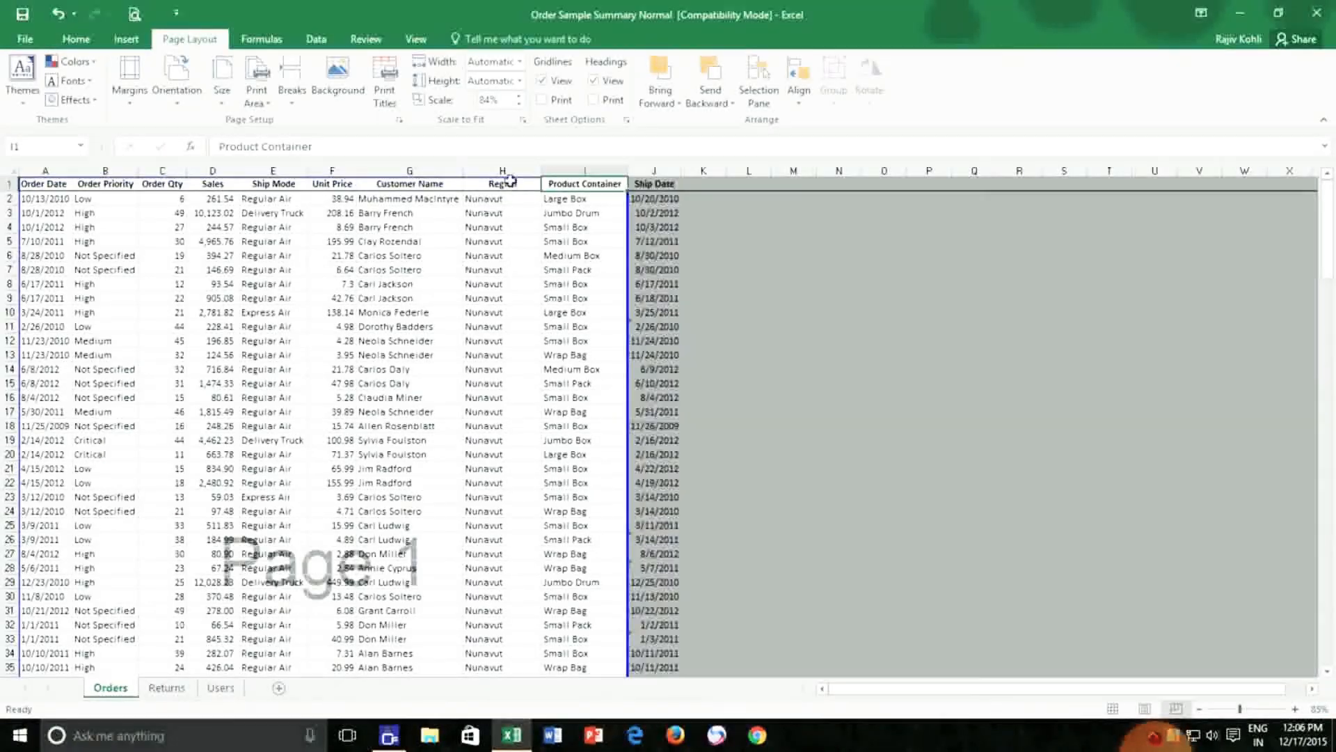
Raise the Orders sheet's print scale stepwise to 105%
{"action": "left_click", "coordinate": [517, 96]}
{"action": "left_click", "coordinate": [517, 94]}
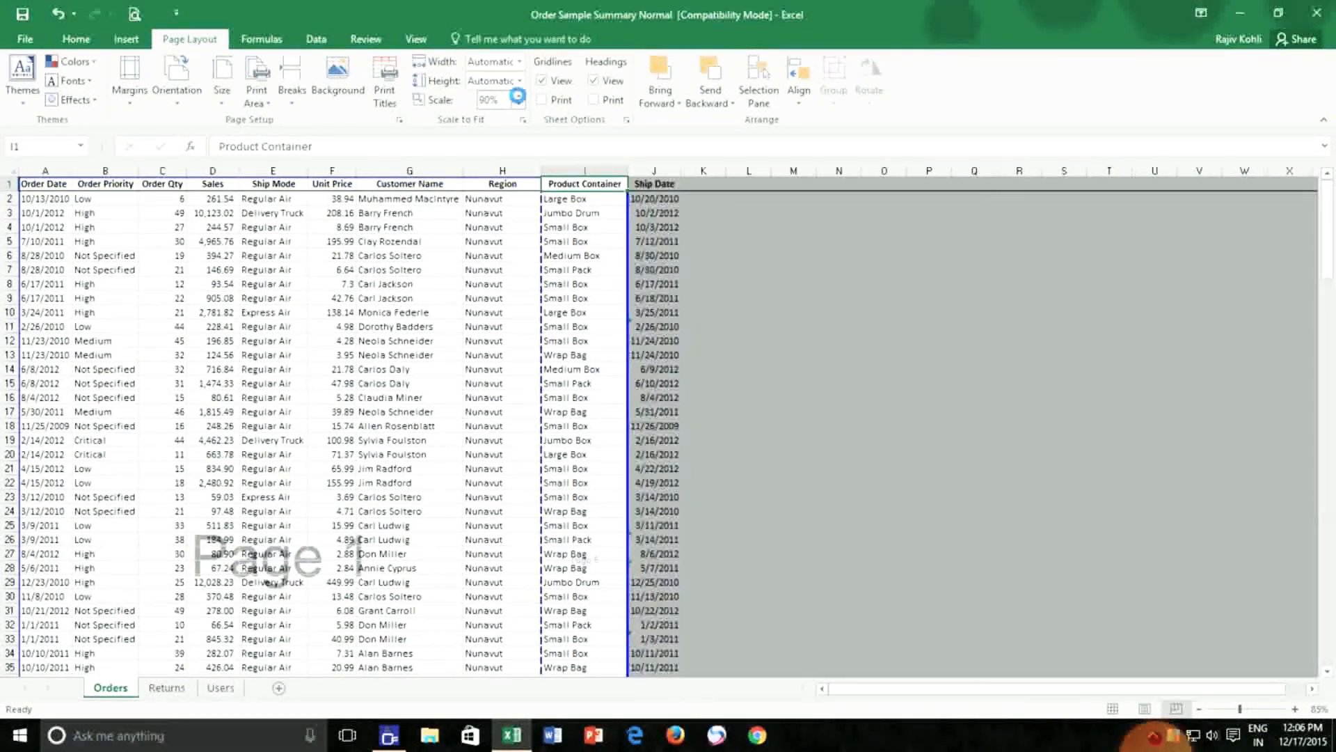
{"action": "left_click", "coordinate": [517, 94]}
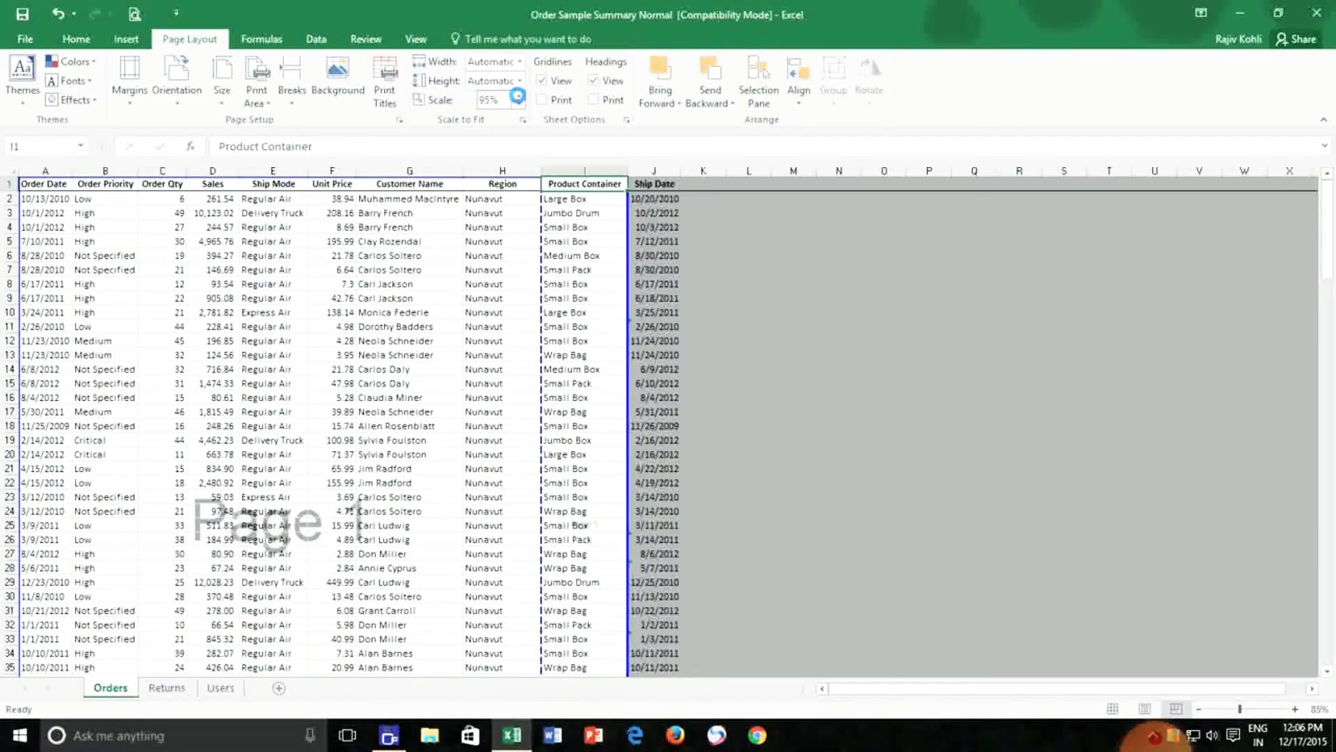
{"action": "left_click", "coordinate": [517, 95]}
{"action": "left_click", "coordinate": [518, 95]}
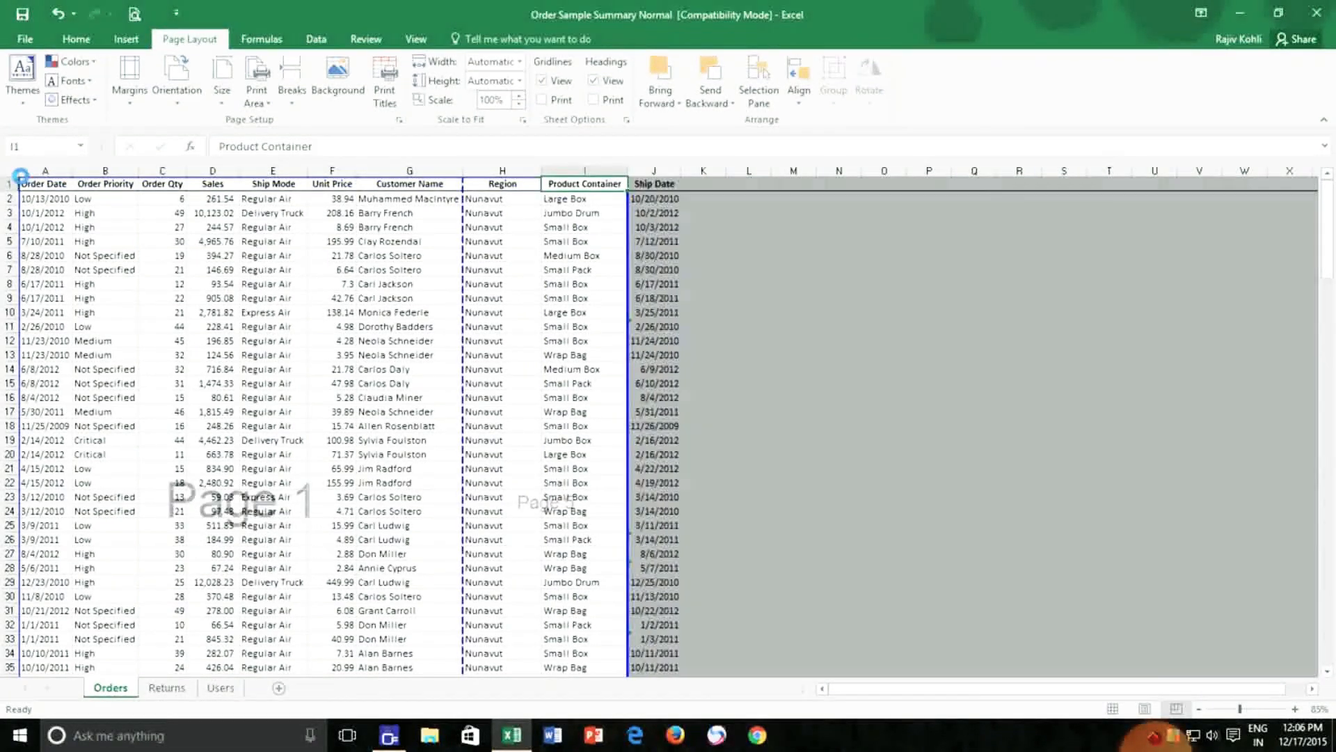
Set the font size of the entire Orders sheet to 8 and autofit its column widths
{"action": "left_click", "coordinate": [10, 167]}
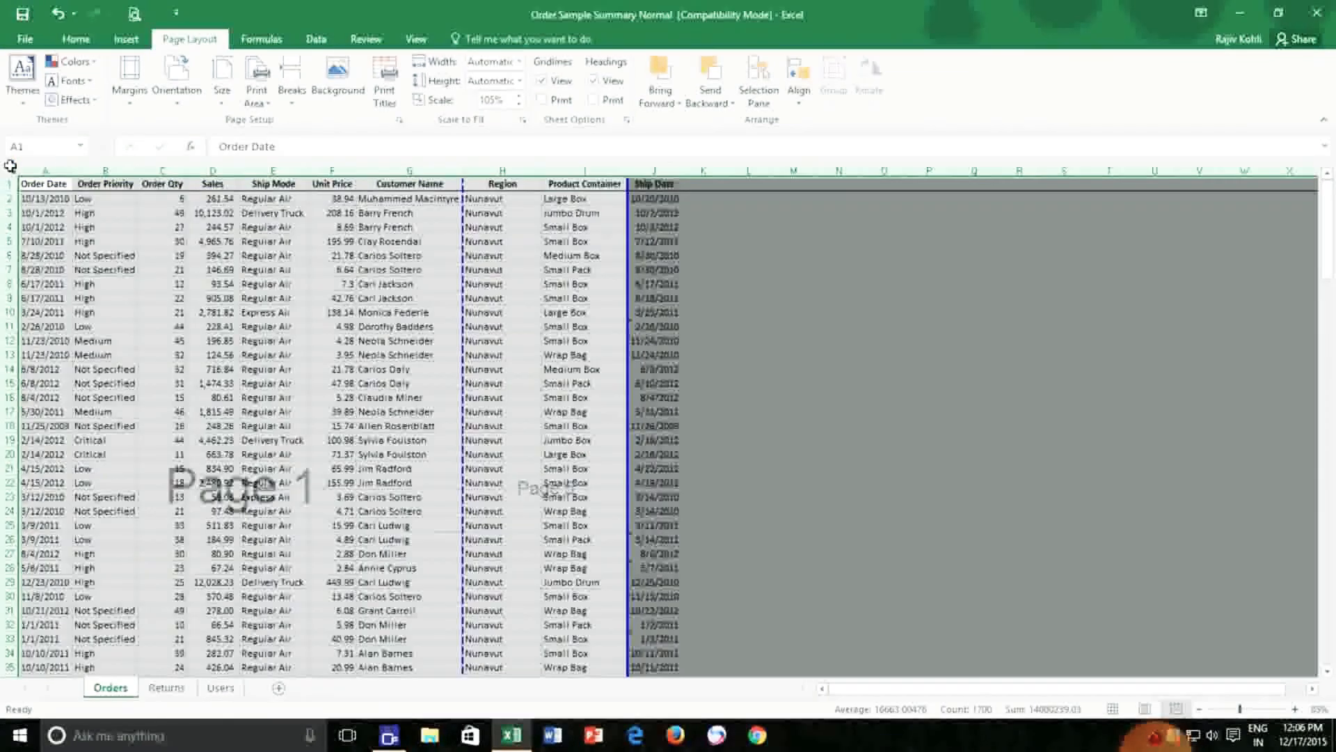
{"action": "left_click", "coordinate": [74, 39]}
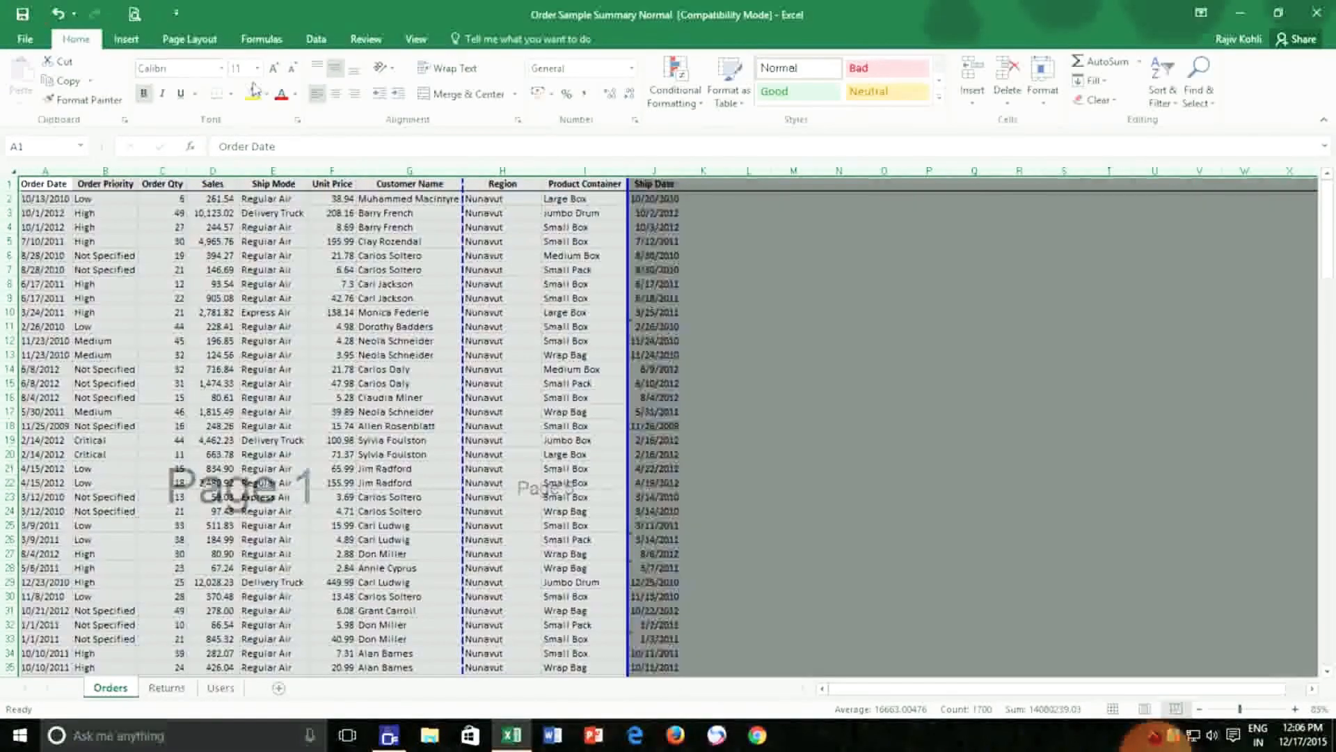
{"action": "left_click", "coordinate": [256, 68]}
{"action": "left_click", "coordinate": [241, 84]}
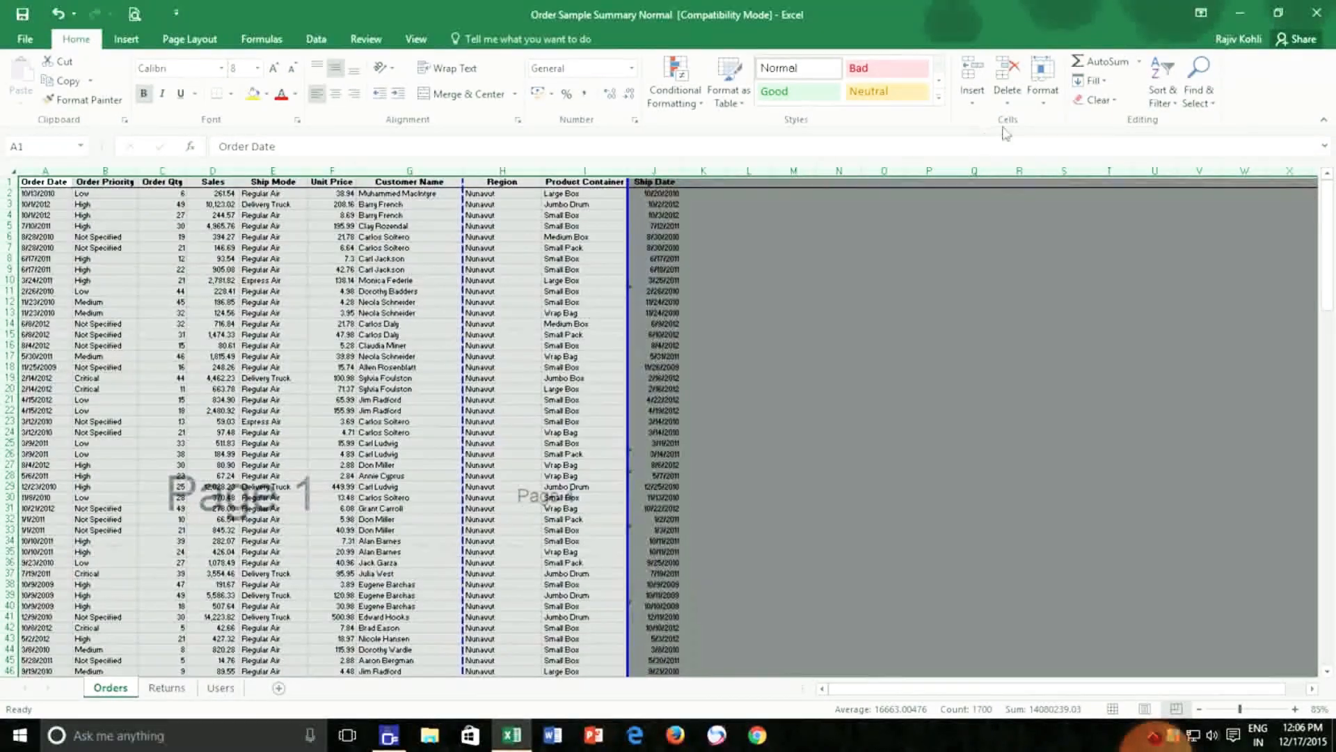
{"action": "left_click", "coordinate": [1040, 103]}
{"action": "left_click", "coordinate": [1051, 201]}
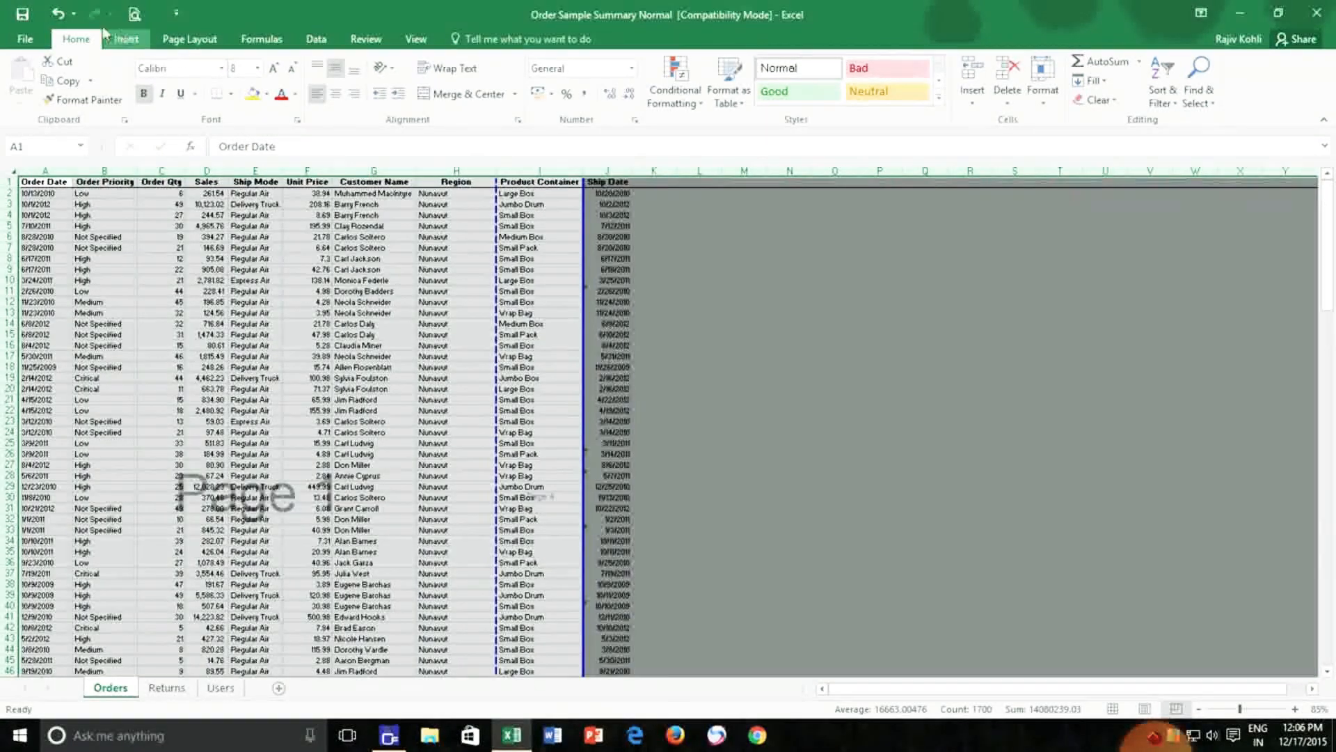
Undo the column autofit and the font size change, and select the Order Date header cell
{"action": "left_click", "coordinate": [58, 15]}
{"action": "left_click", "coordinate": [58, 15]}
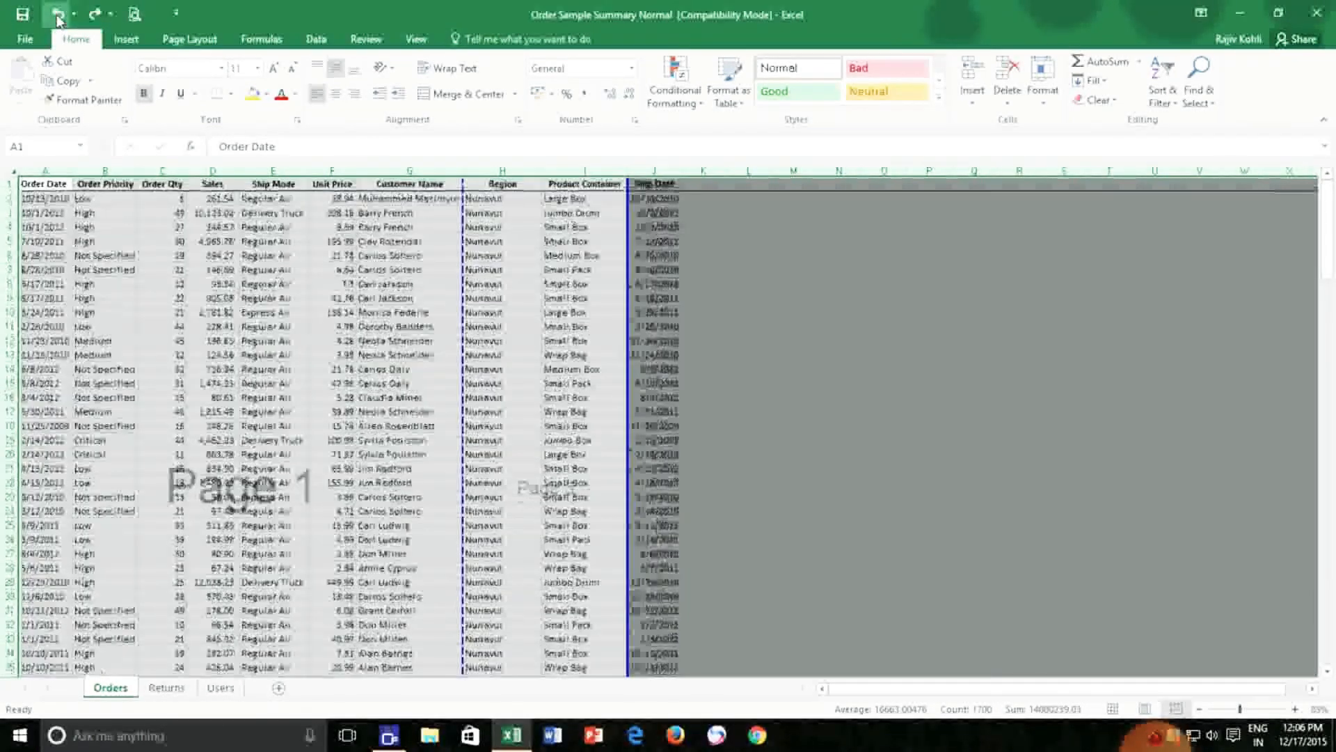
{"action": "left_click", "coordinate": [47, 184]}
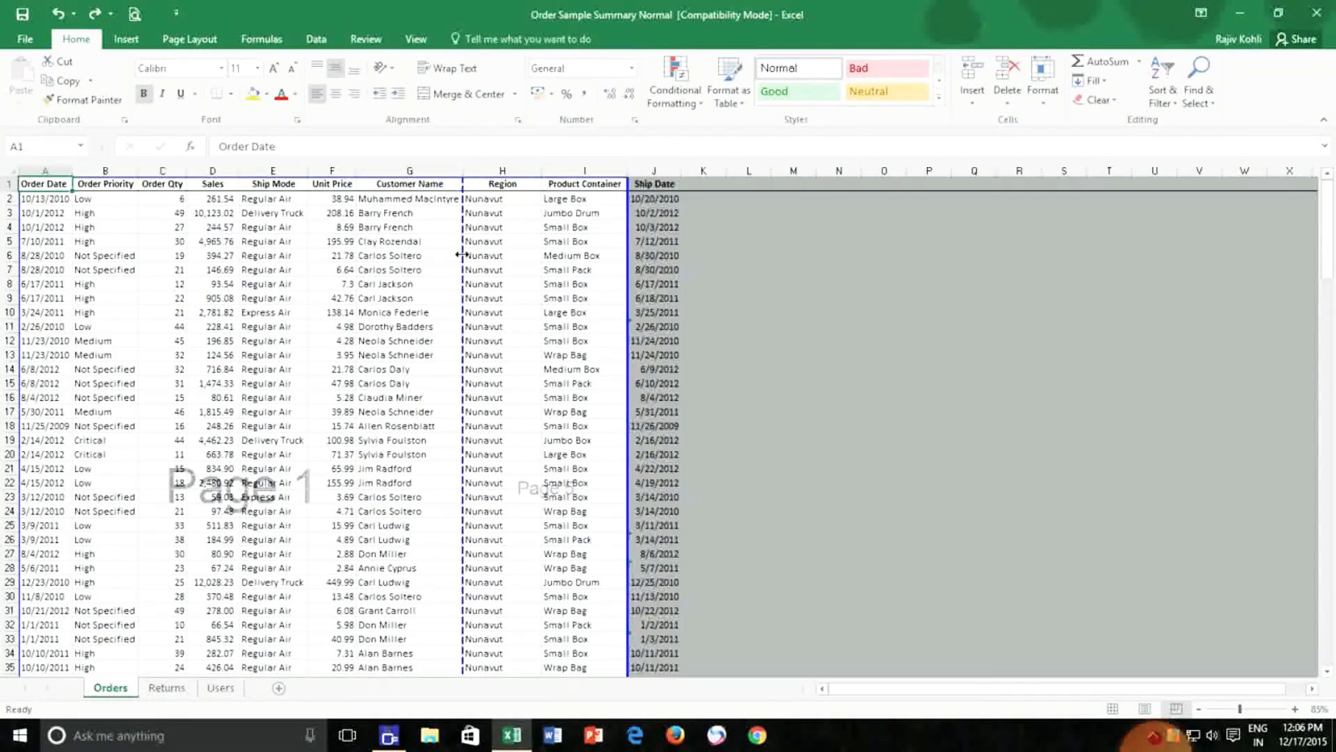
Reduce the print scale stepwise to 80% and check the first page in print preview
{"action": "left_click", "coordinate": [207, 43]}
{"action": "left_click", "coordinate": [517, 102]}
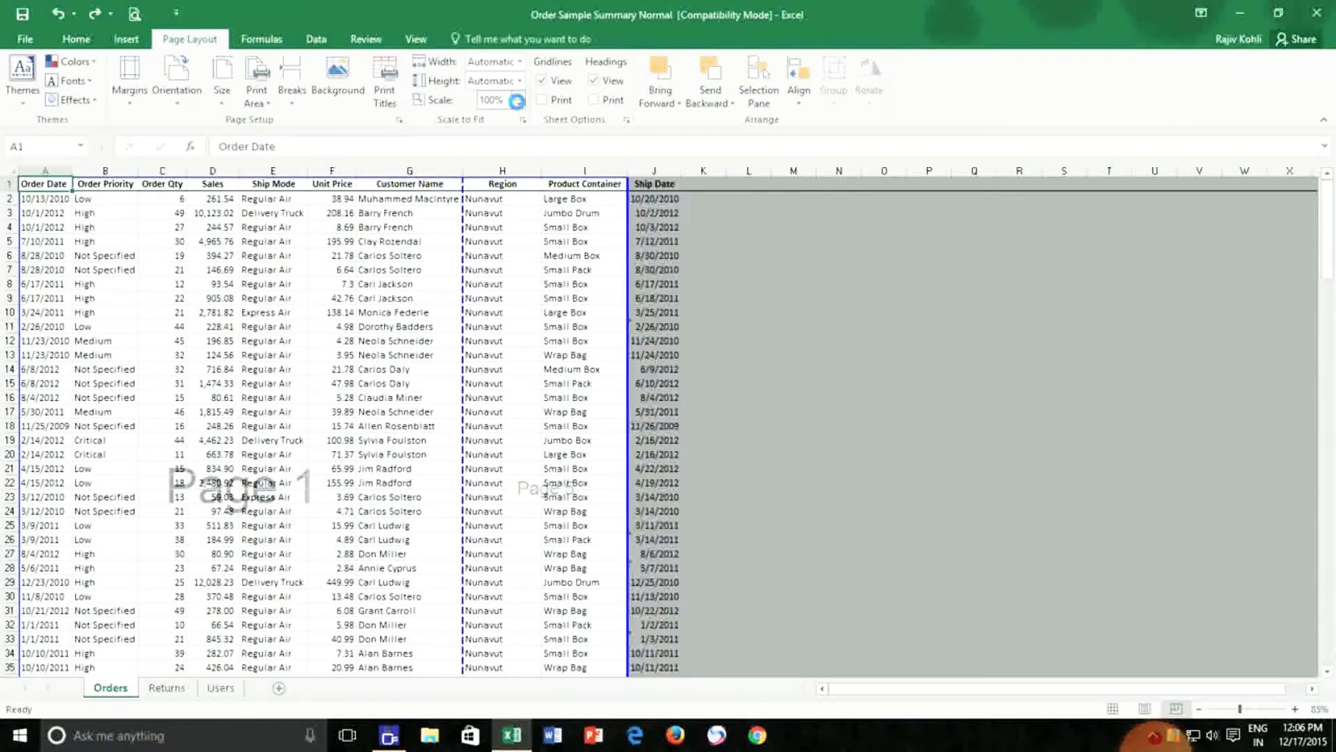
{"action": "left_click", "coordinate": [517, 105]}
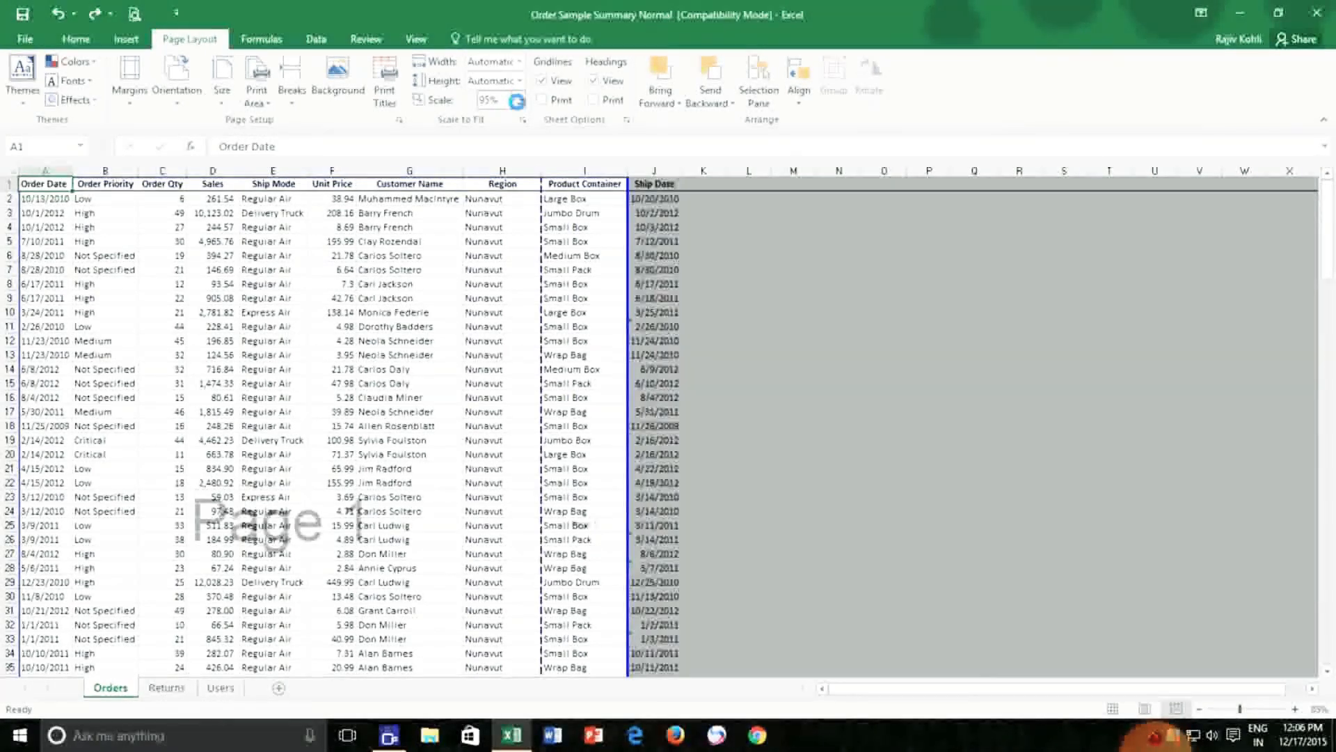
{"action": "left_click", "coordinate": [518, 105]}
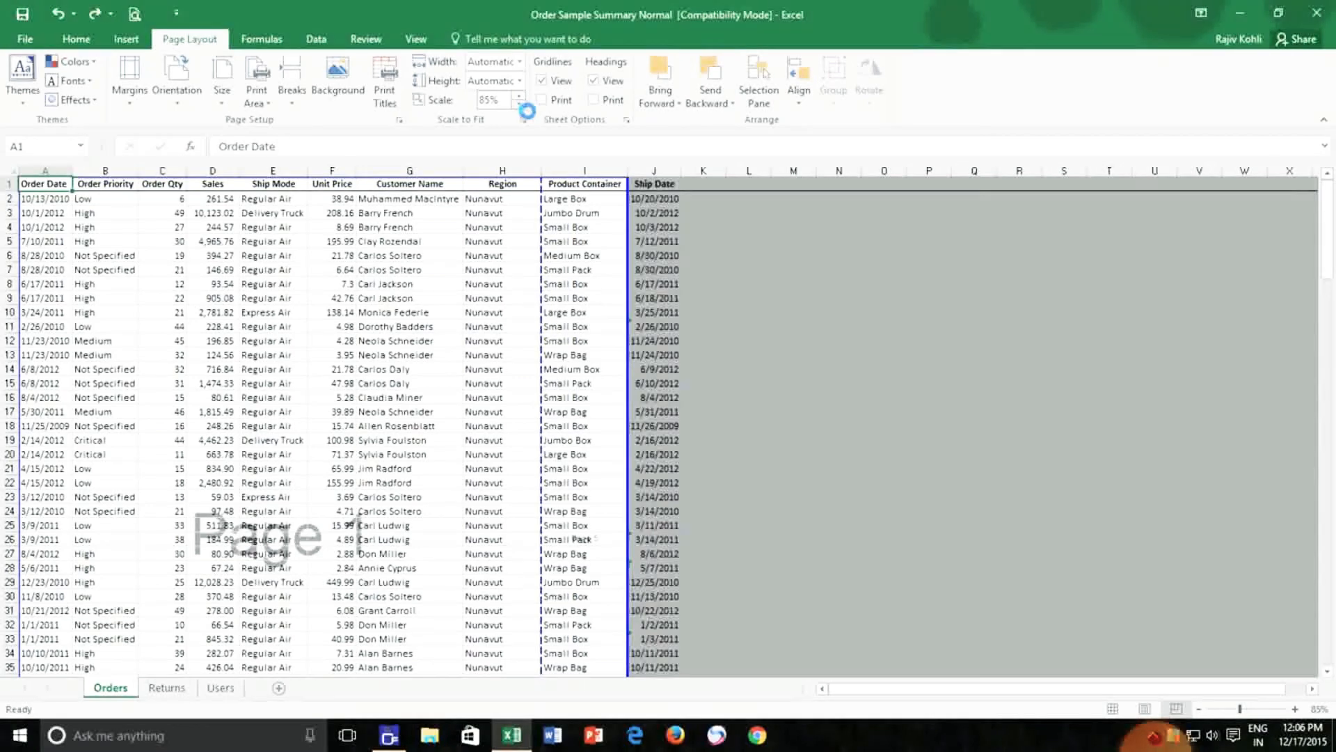
{"action": "left_click", "coordinate": [518, 105]}
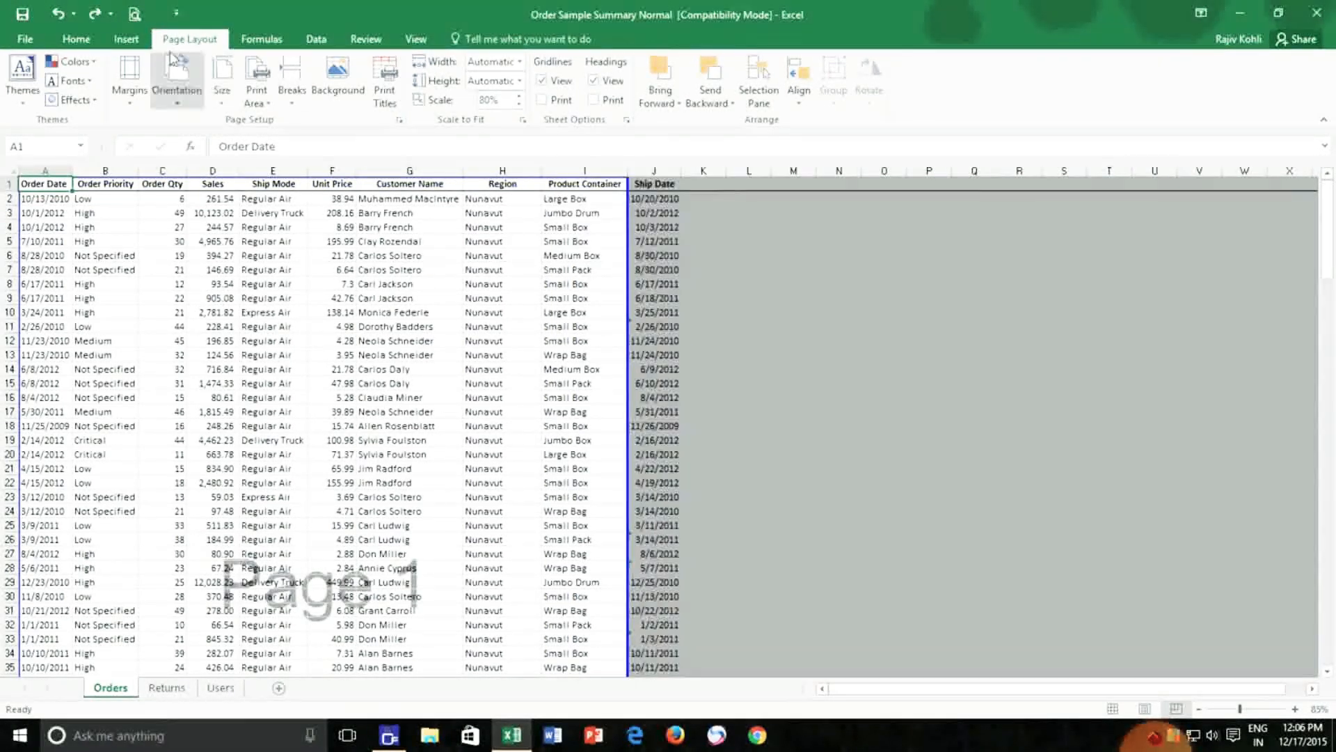
{"action": "left_click", "coordinate": [136, 15]}
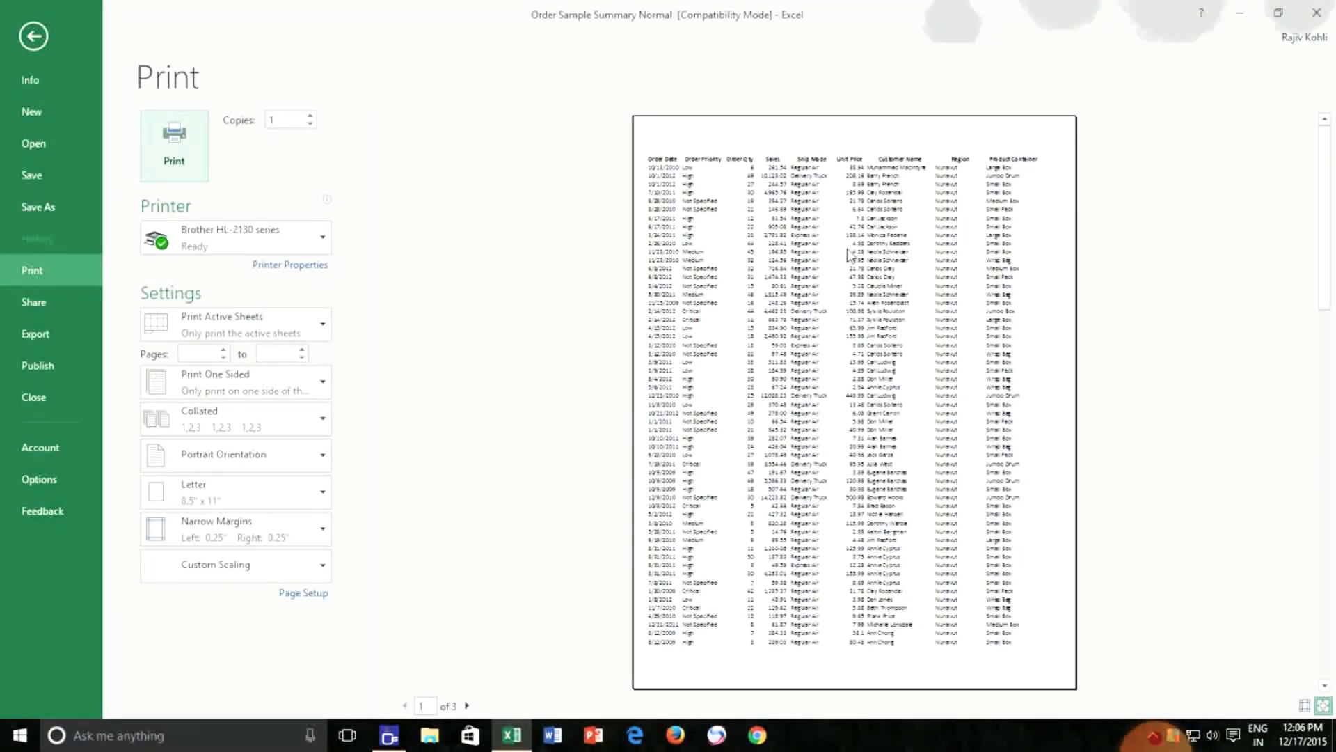
{"action": "left_click", "coordinate": [34, 37]}
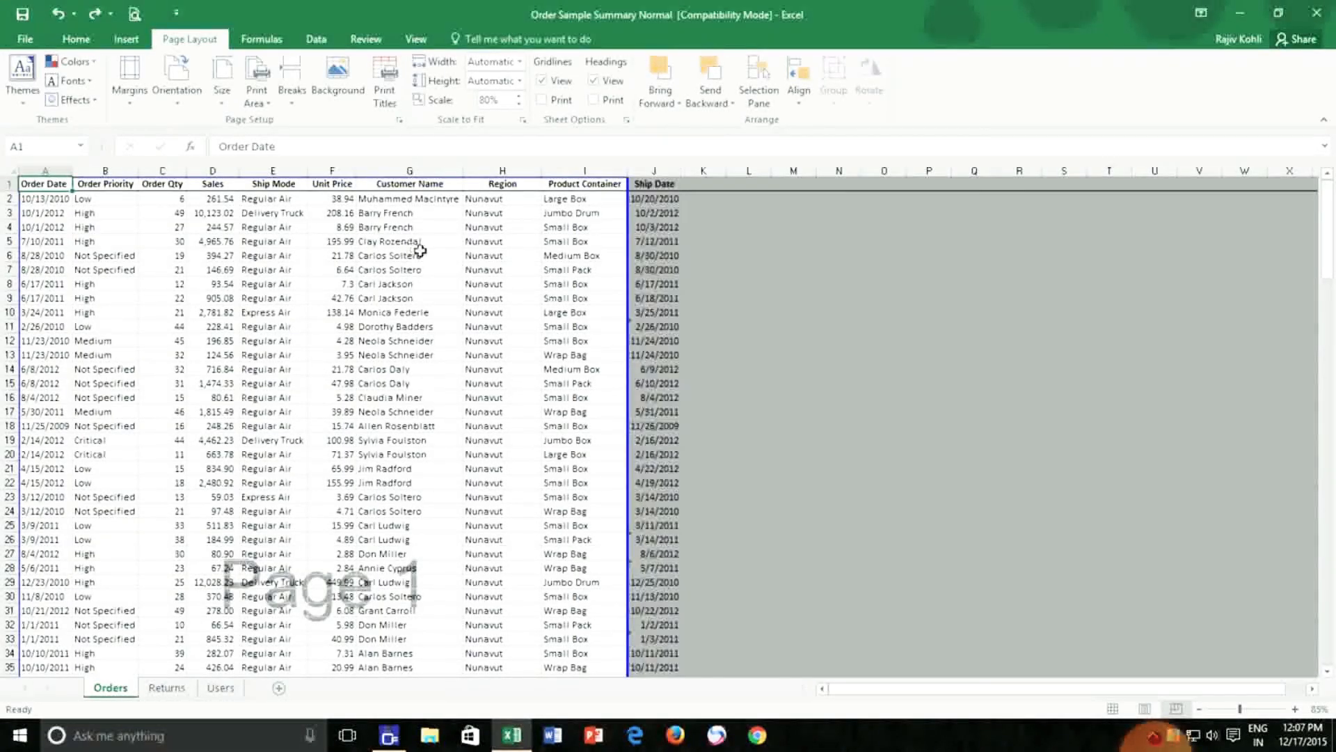
Set the print scale to 100% and fit the print width to 1 page
{"action": "left_click", "coordinate": [519, 62]}
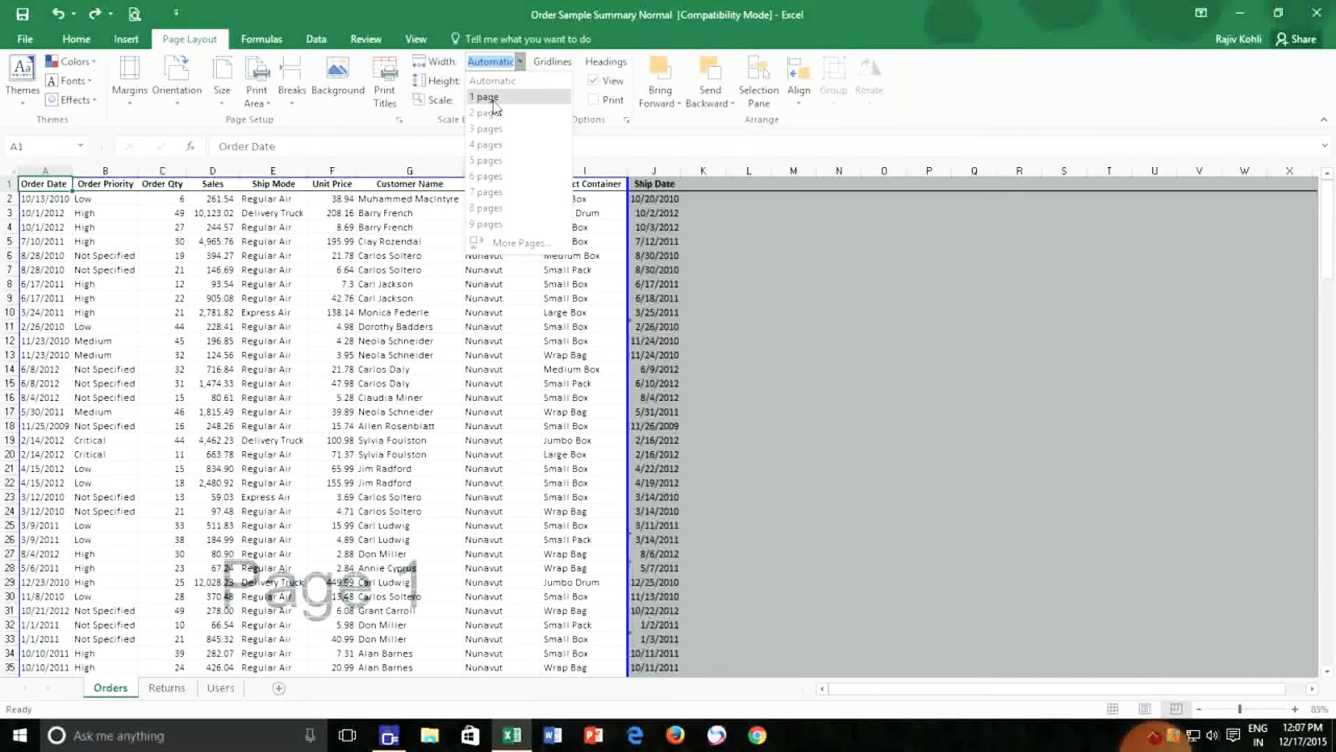
{"action": "left_click", "coordinate": [489, 101]}
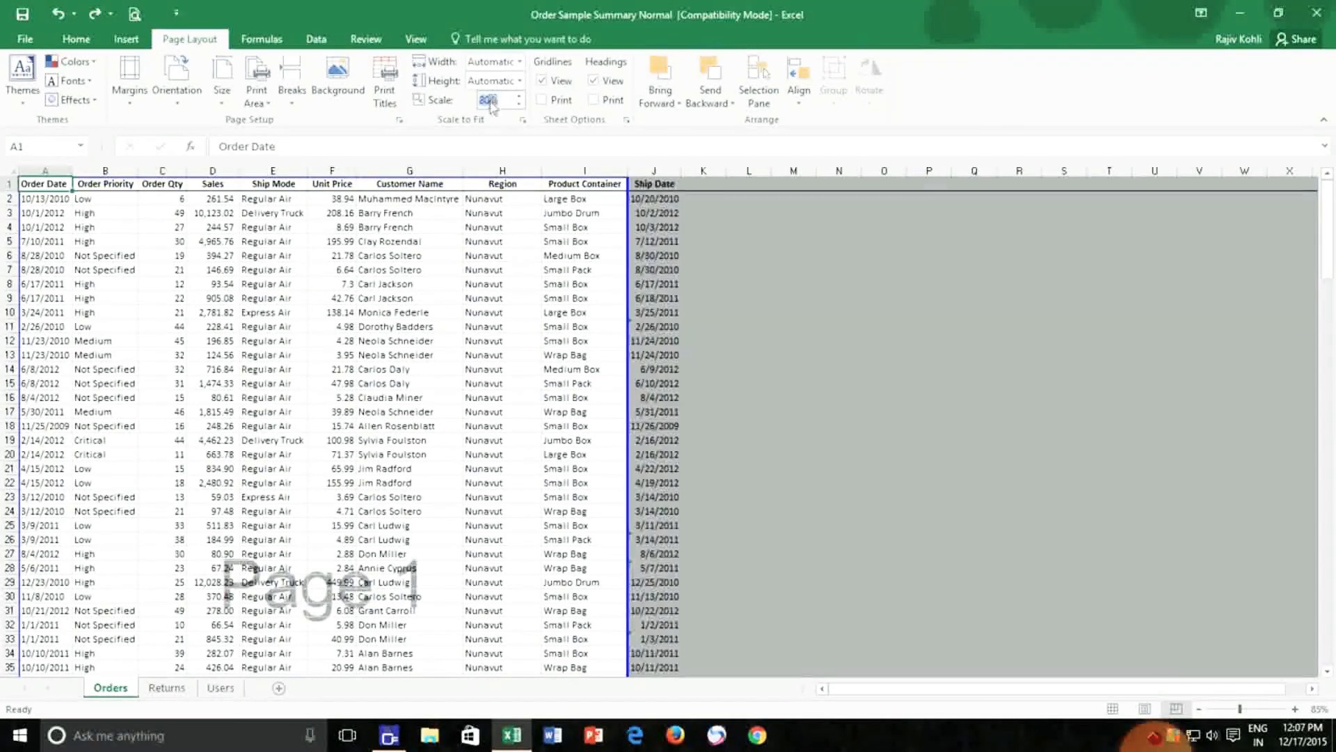
{"action": "type", "text": "100"}
{"action": "key", "text": "Return"}
{"action": "left_click", "coordinate": [521, 62]}
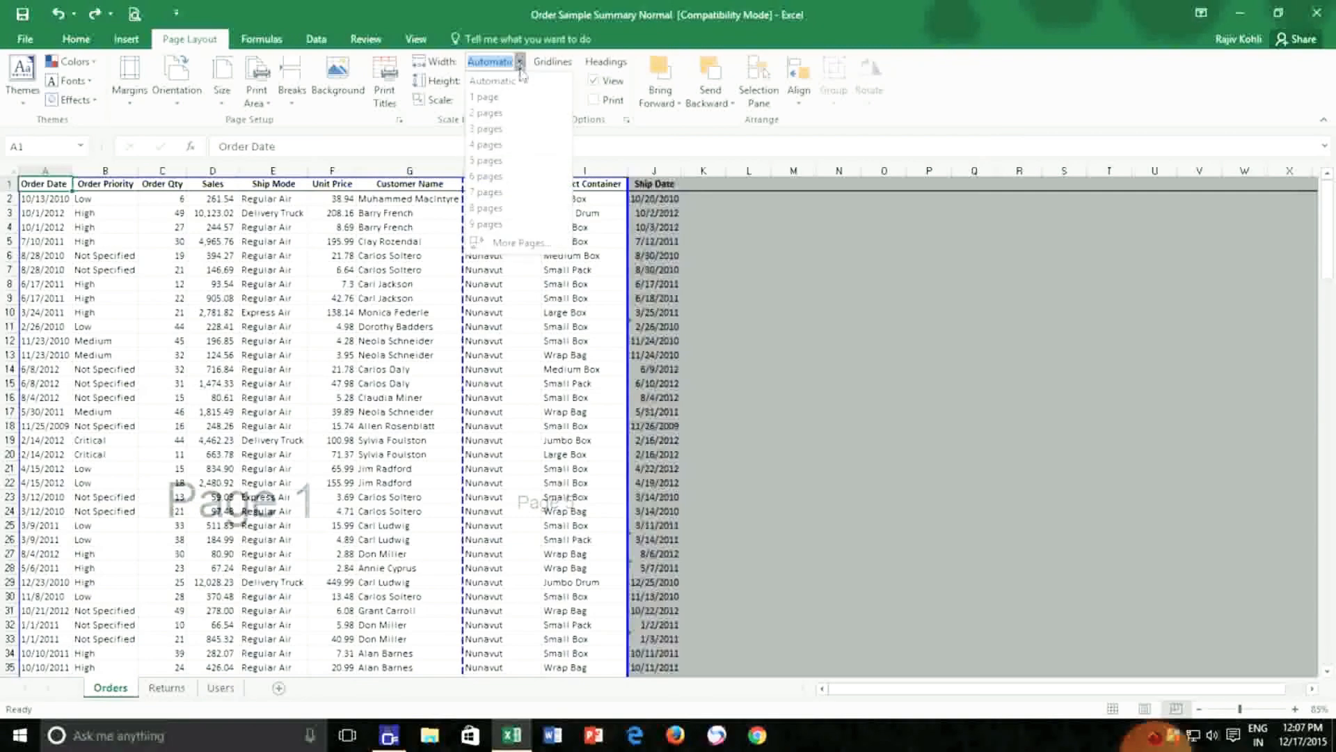
{"action": "key", "text": "Escape"}
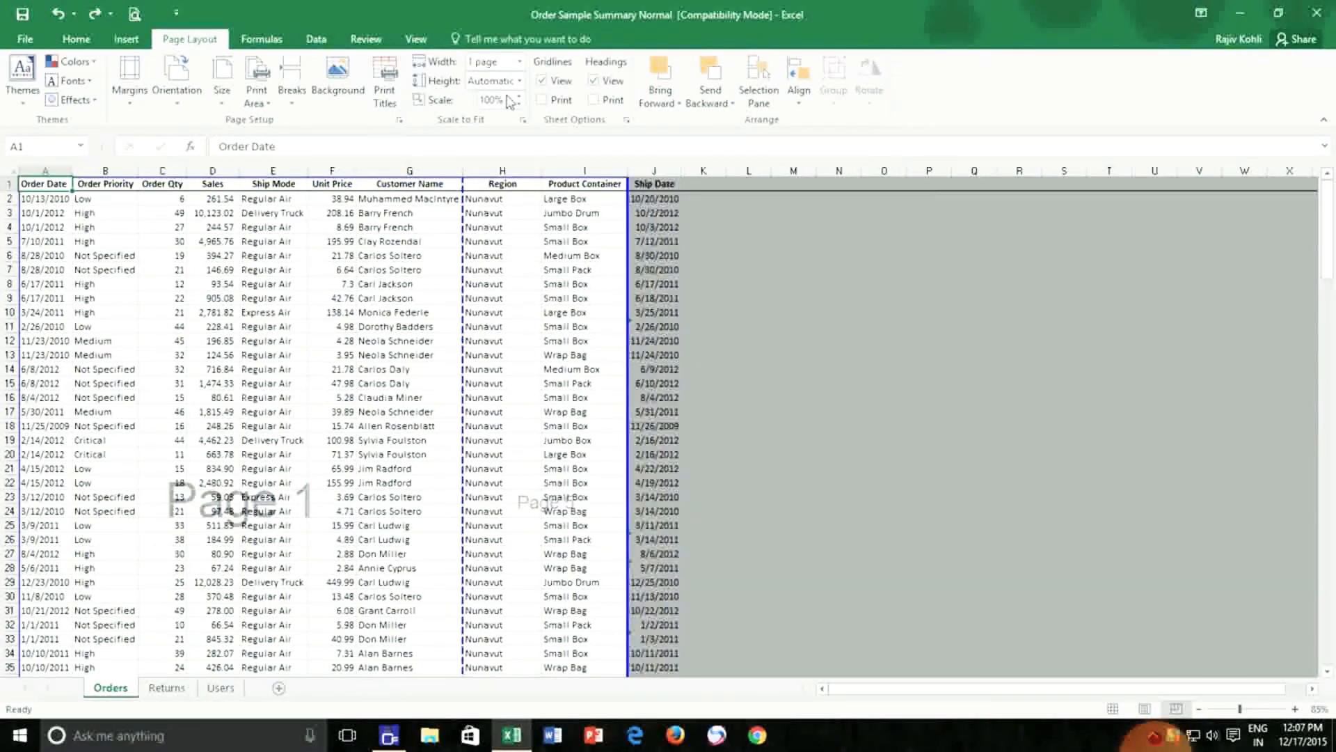
Fit the print height to 3 pages, reviewing the page breaks along the Orders sheet
{"action": "scroll", "coordinate": [373, 384], "scroll_direction": "down", "scroll_amount": 20}
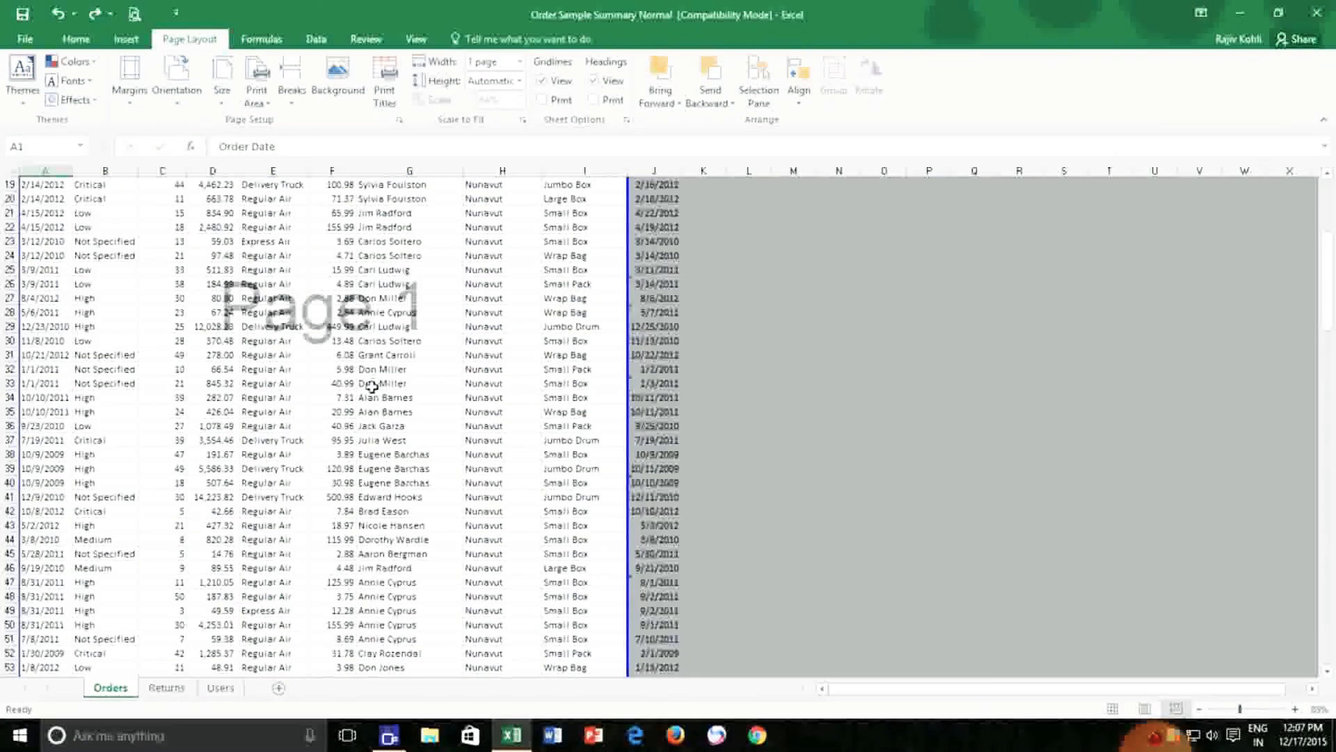
{"action": "scroll", "coordinate": [382, 394], "scroll_direction": "down", "scroll_amount": 17}
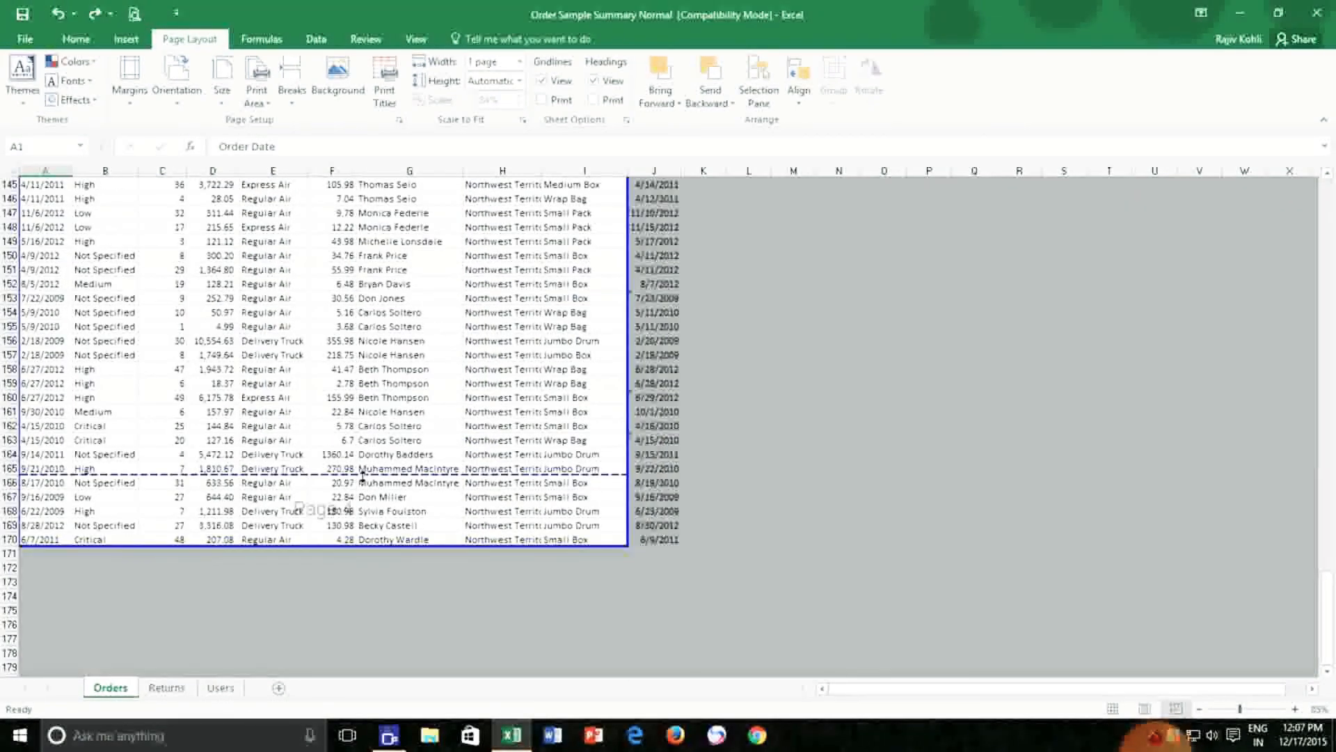
{"action": "mouse_move", "coordinate": [362, 475]}
{"action": "left_mouse_down"}
{"action": "mouse_move", "coordinate": [359, 509]}
{"action": "mouse_move", "coordinate": [359, 475]}
{"action": "left_mouse_up"}
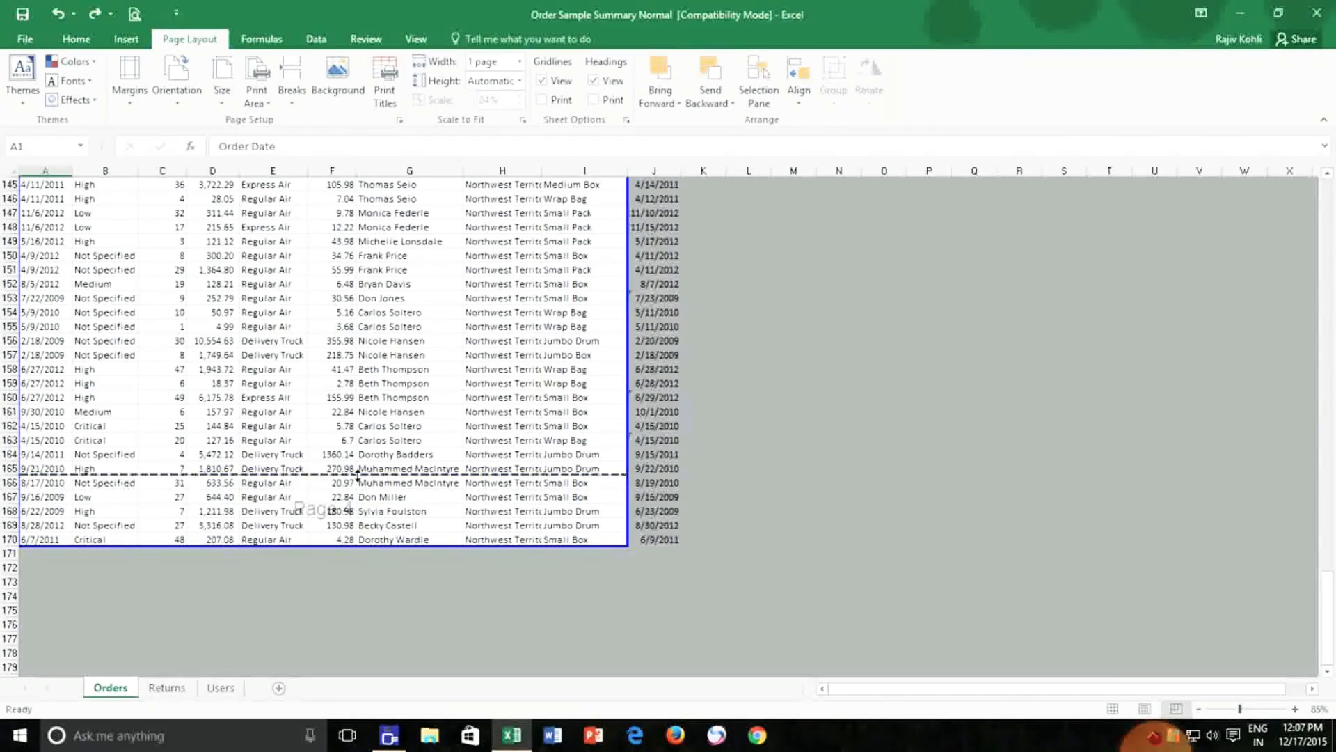
{"action": "left_click", "coordinate": [519, 82]}
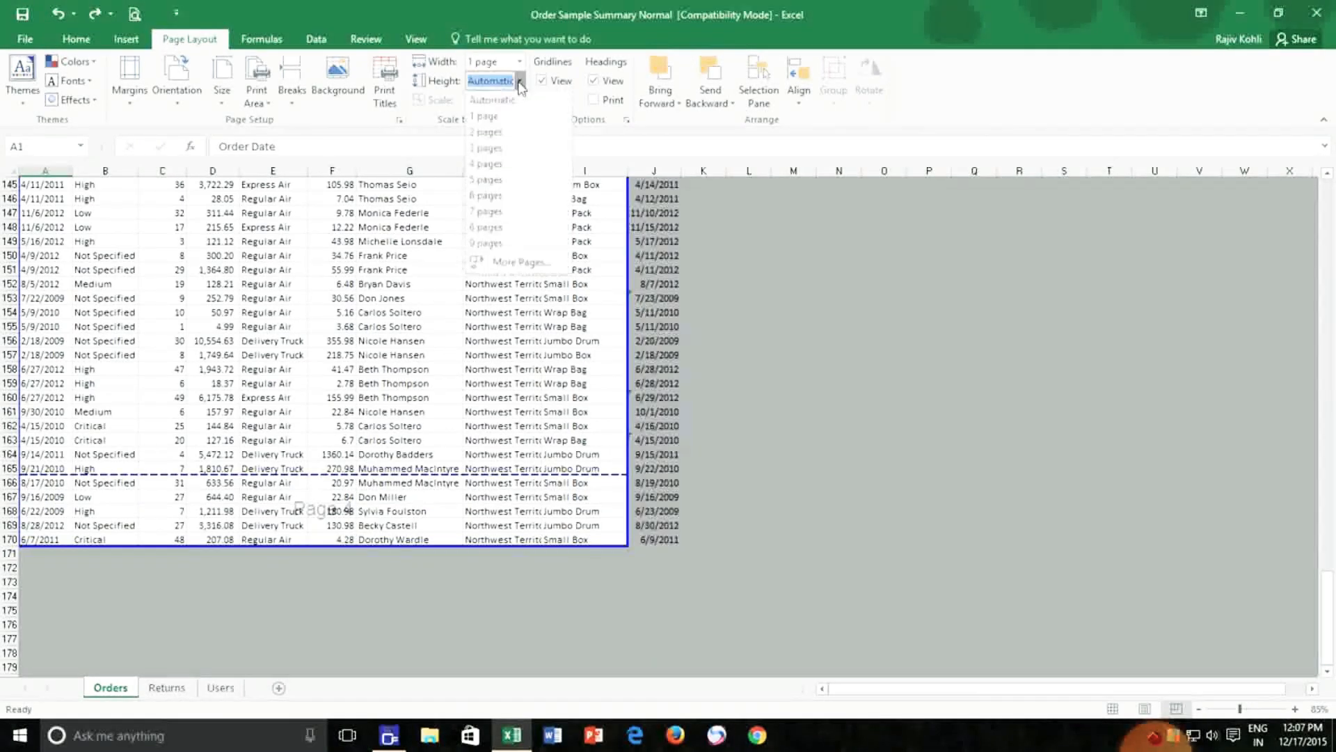
{"action": "left_click", "coordinate": [506, 149]}
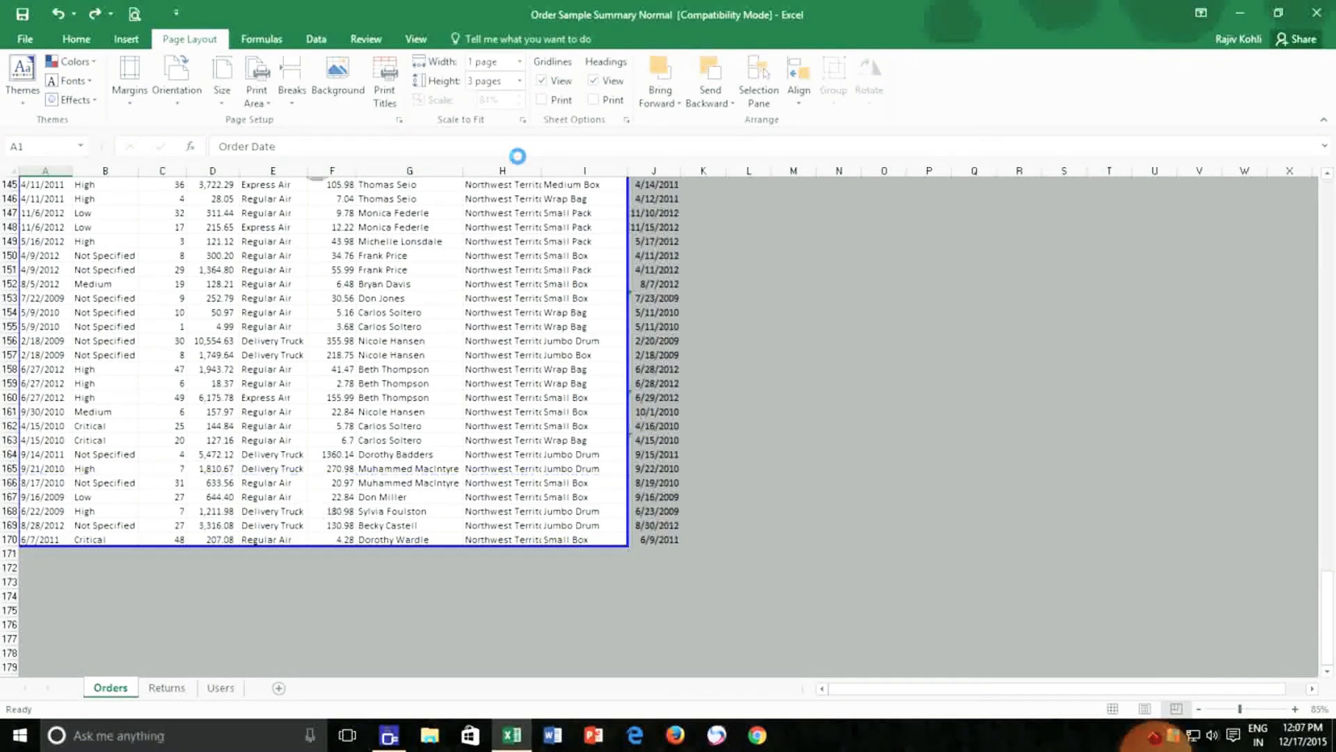
{"action": "scroll", "coordinate": [528, 412], "scroll_direction": "up", "scroll_amount": 15}
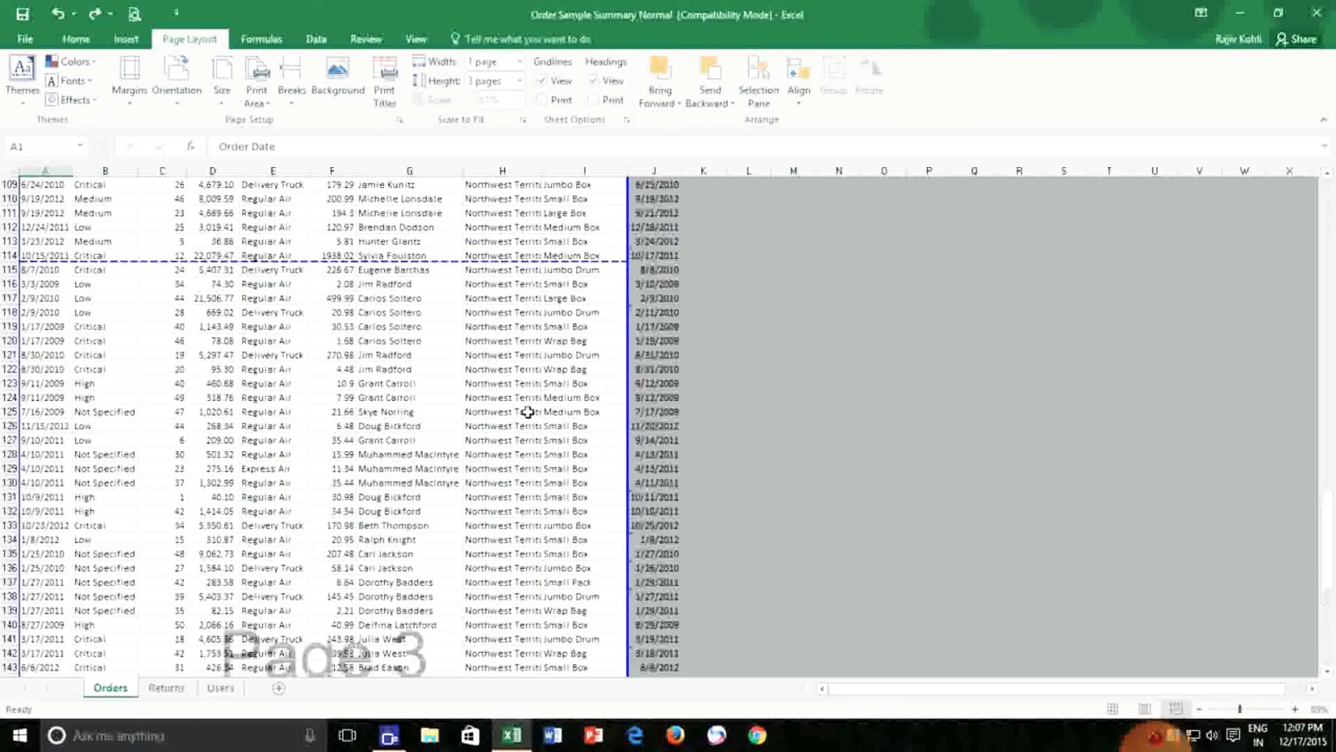
{"action": "scroll", "coordinate": [528, 412], "scroll_direction": "up", "scroll_amount": 20}
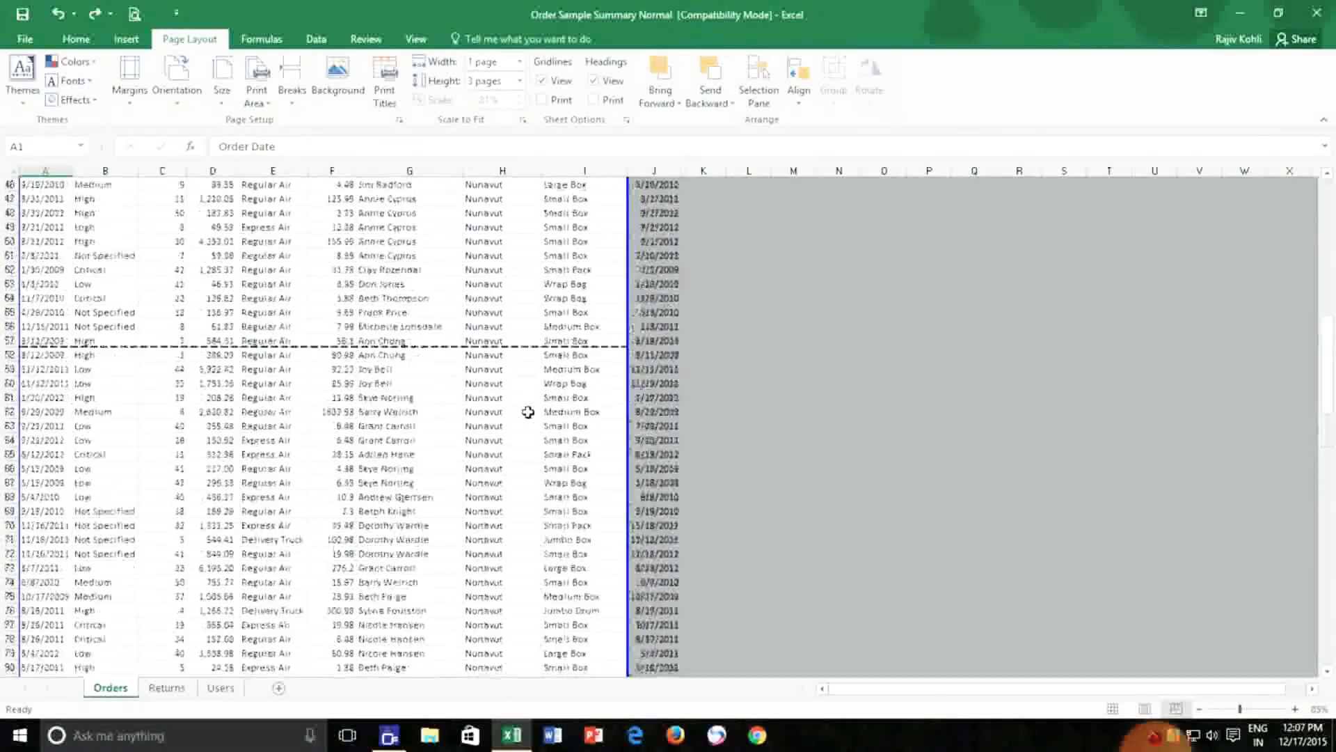
{"action": "scroll", "coordinate": [529, 412], "scroll_direction": "up", "scroll_amount": 10}
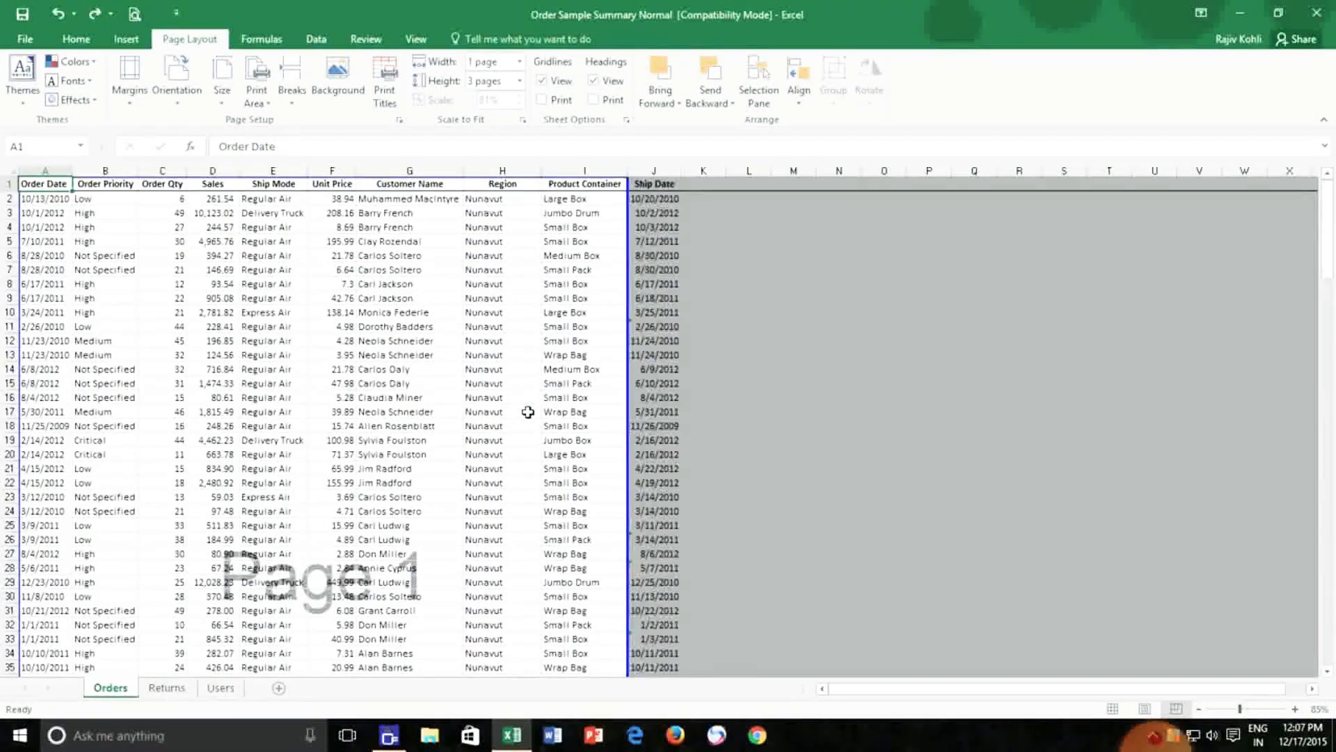